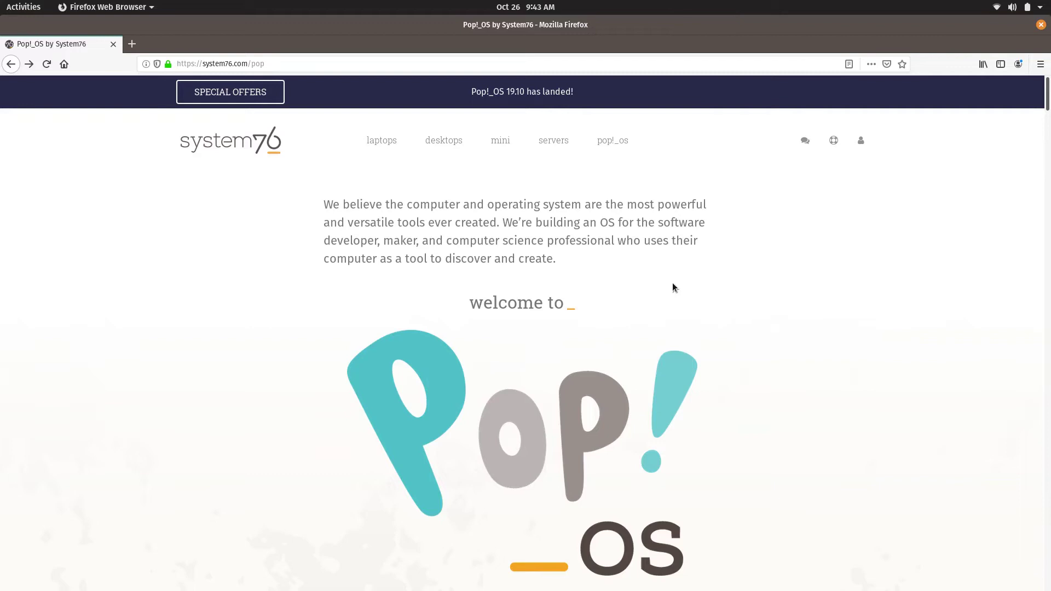
Close the web browser and choose English with United States of America as the installation language
left_click(1041, 26)
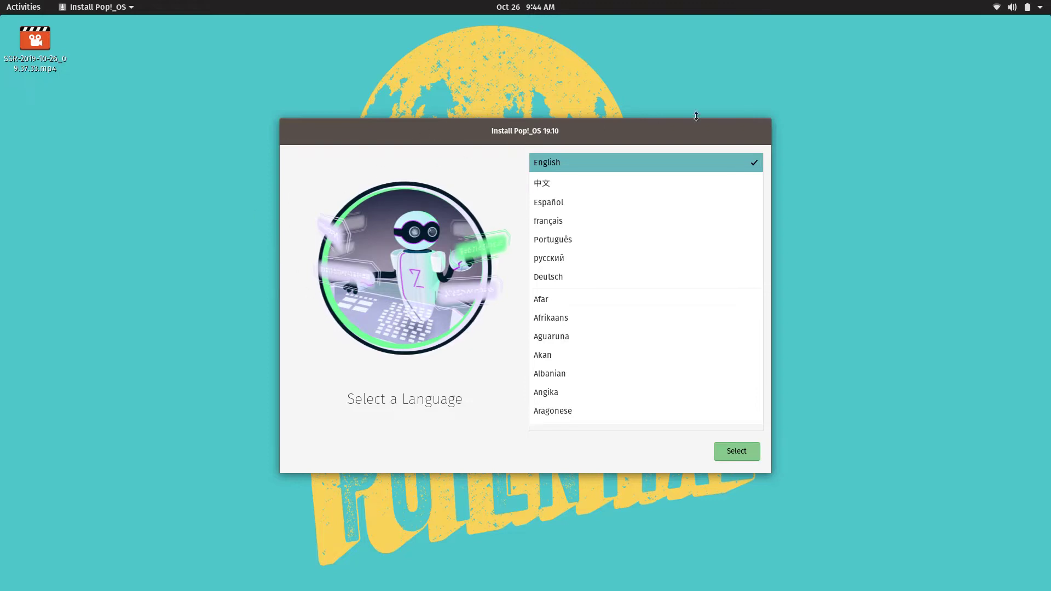
left_click(746, 456)
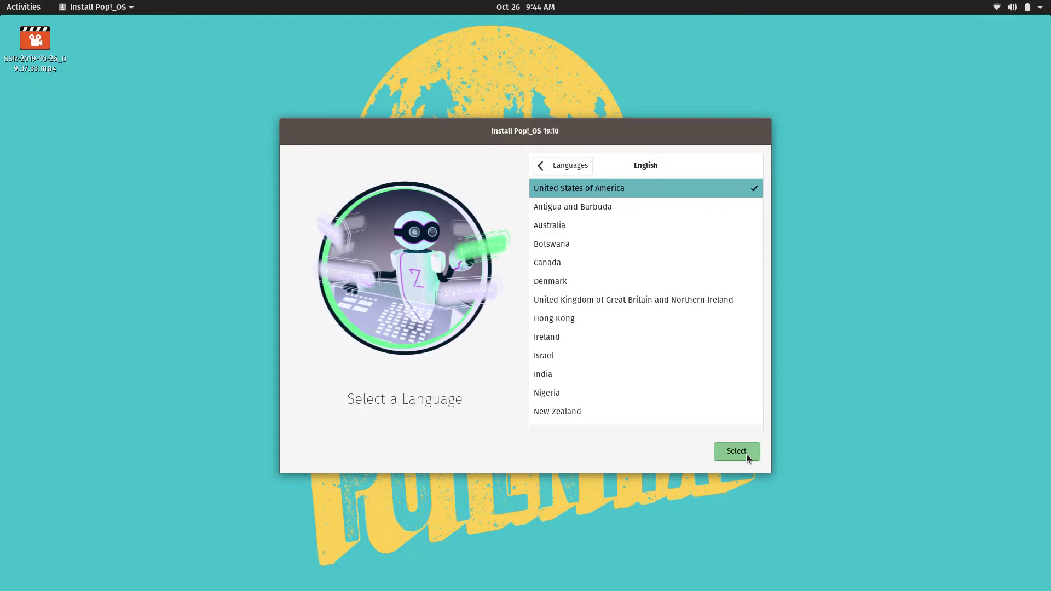
left_click(747, 454)
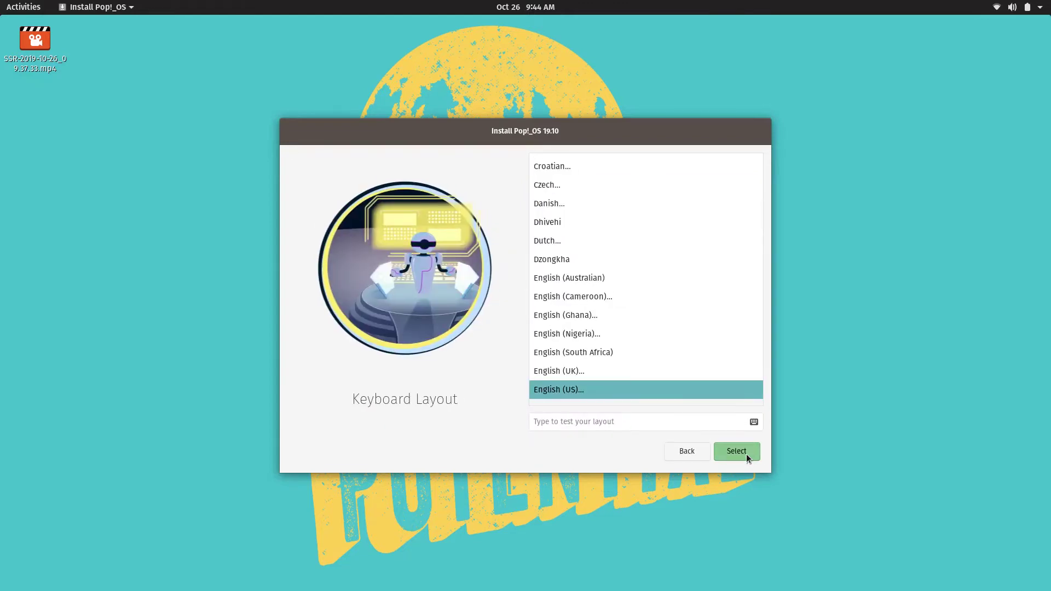
Set the keyboard layout to English (US) with the Default variant
left_click(746, 454)
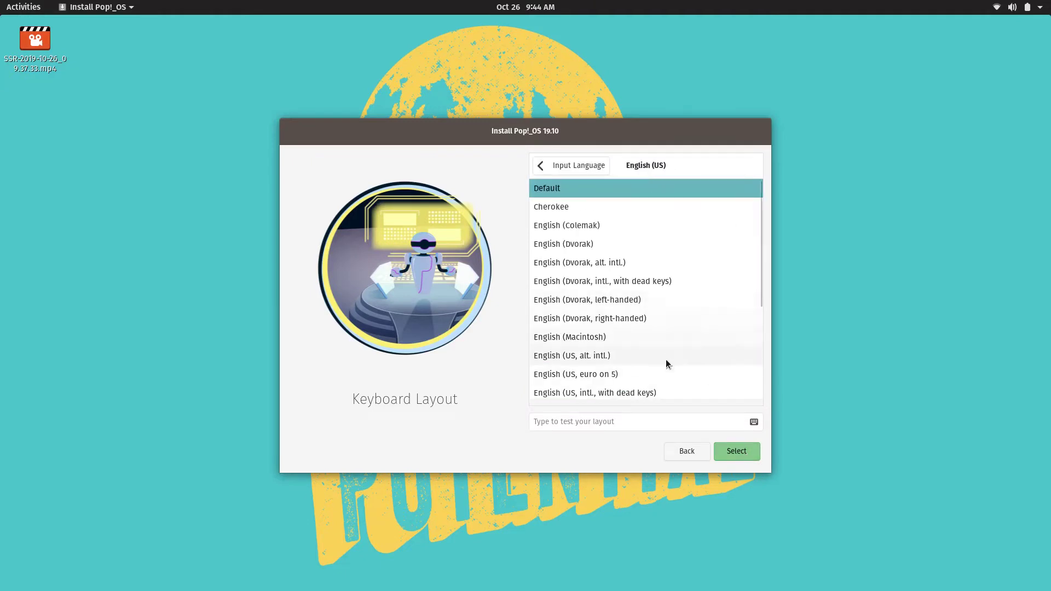
left_click(658, 377)
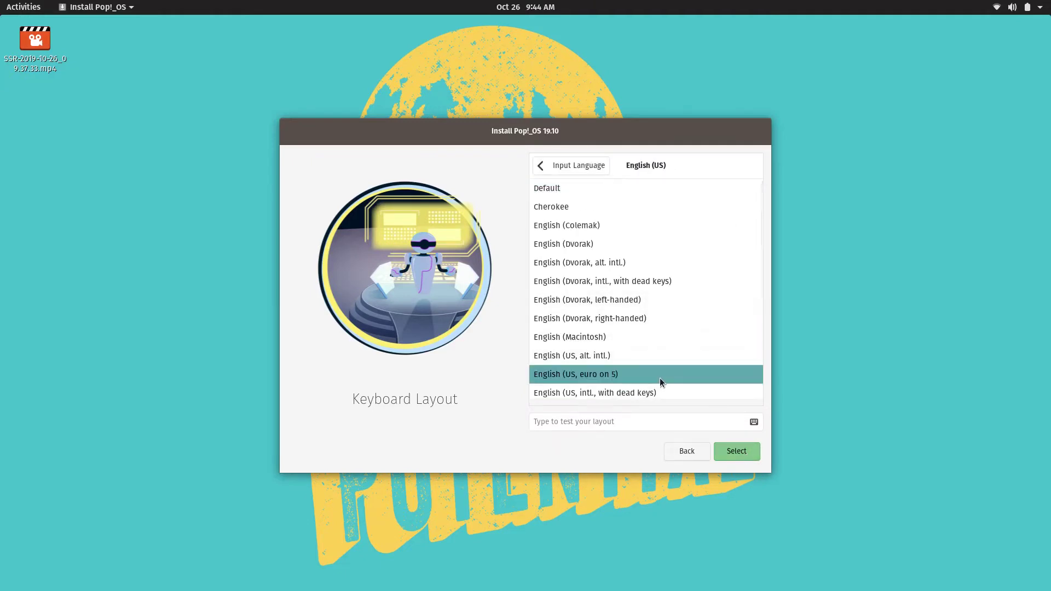
left_click(628, 193)
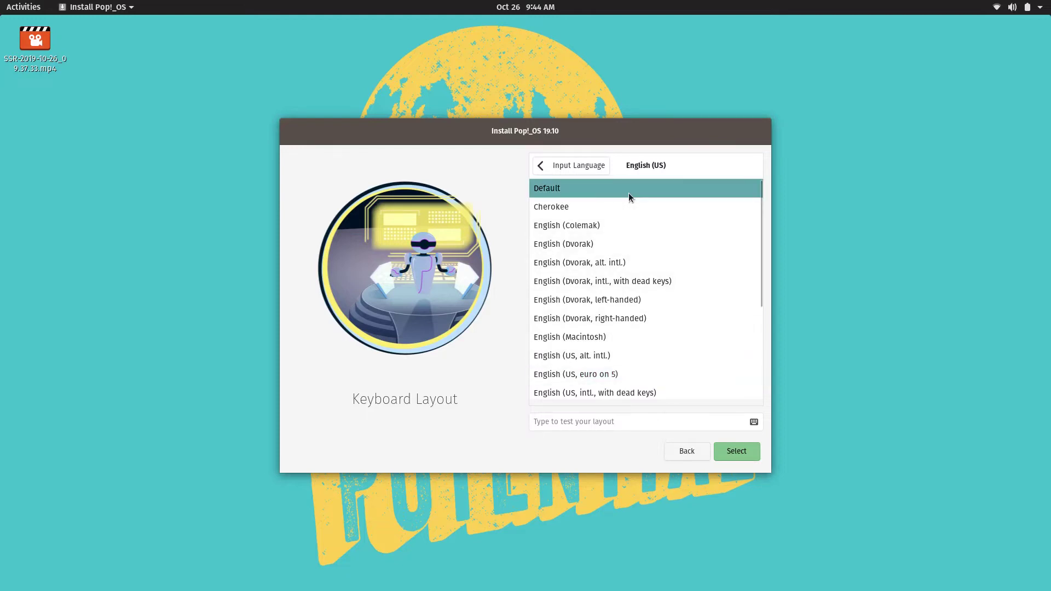
left_click(737, 452)
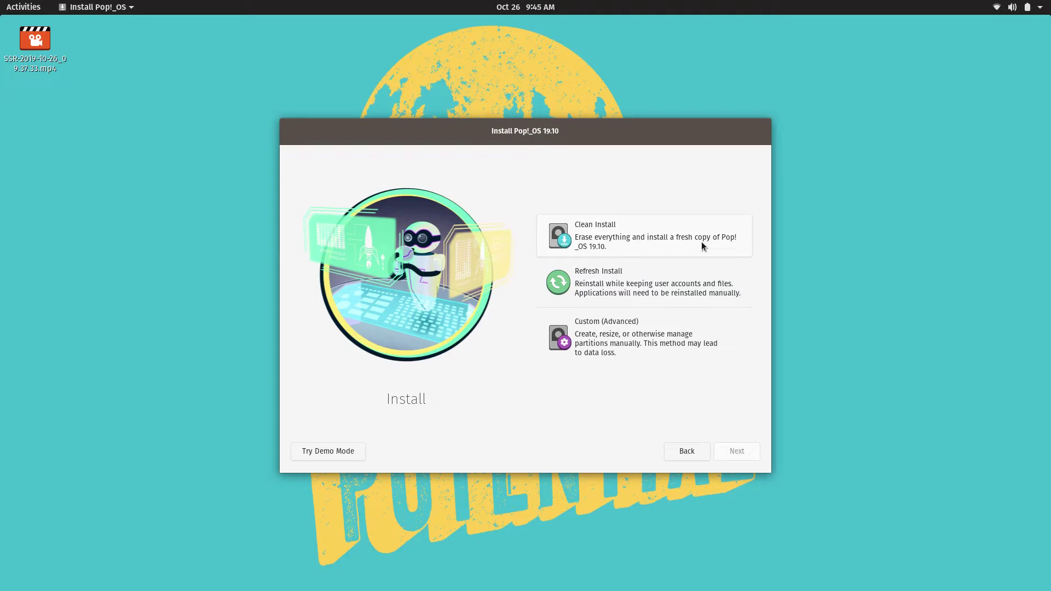
Choose the Custom (Advanced) installation and open the partition editor for modifying the drive
left_click(547, 345)
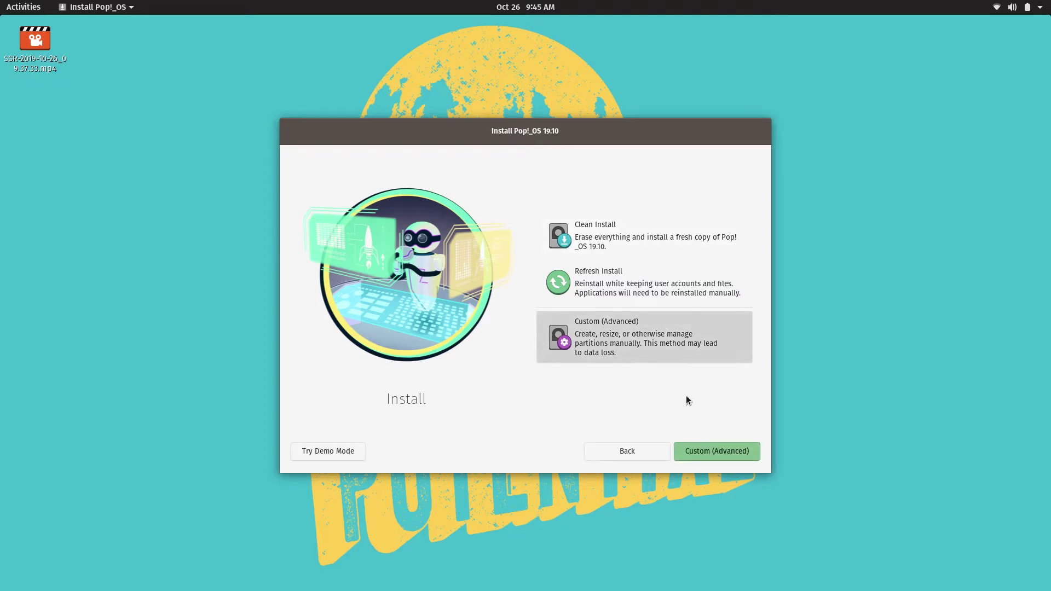
left_click(715, 452)
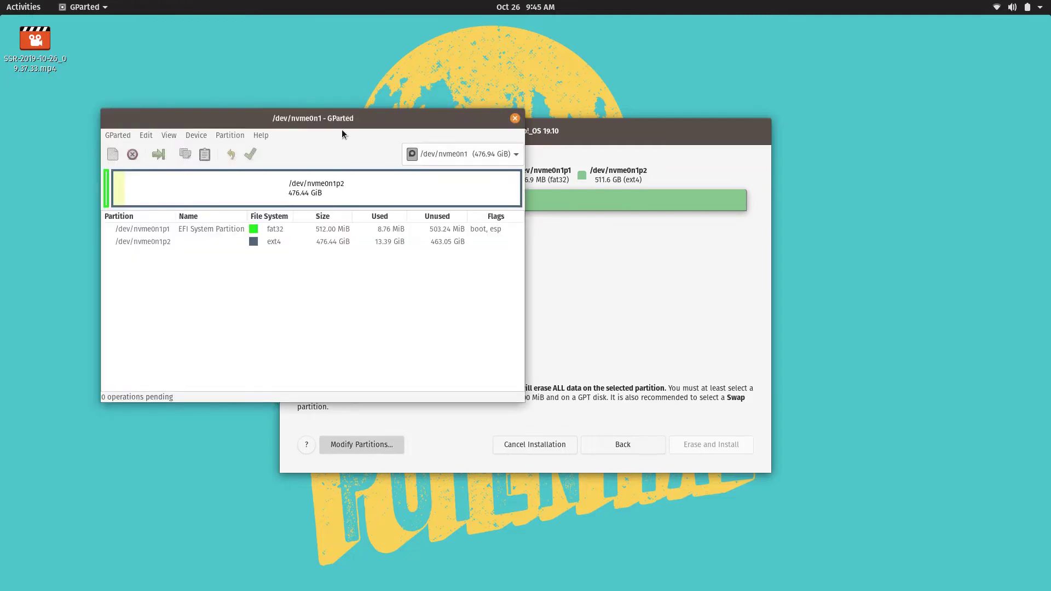
left_click_drag(374, 119, 479, 121)
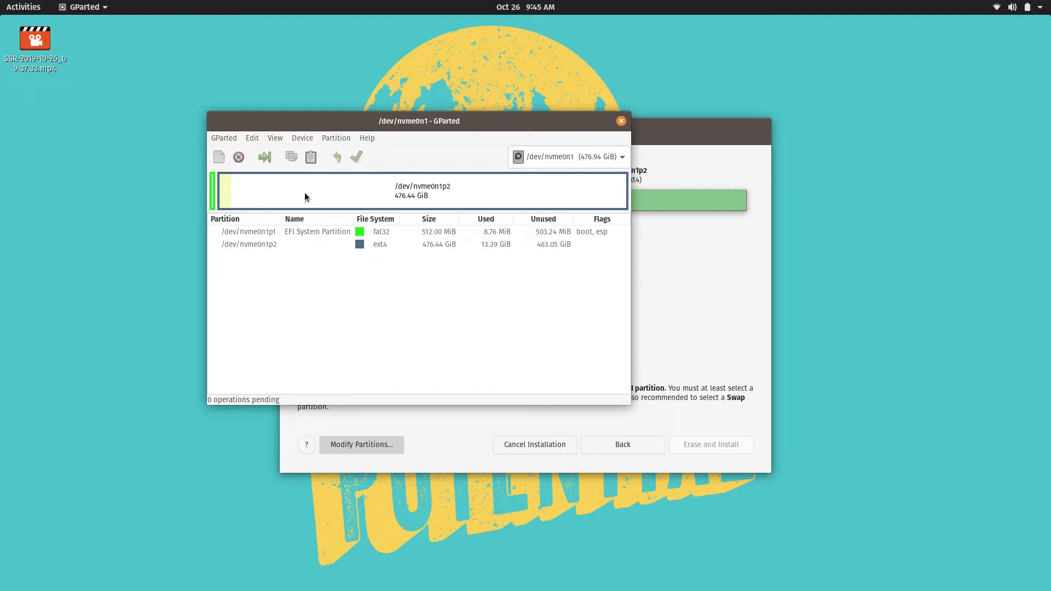
Shrink the ext4 partition /dev/nvme0n1p2 to a new size of 20000 MiB
left_click(324, 193)
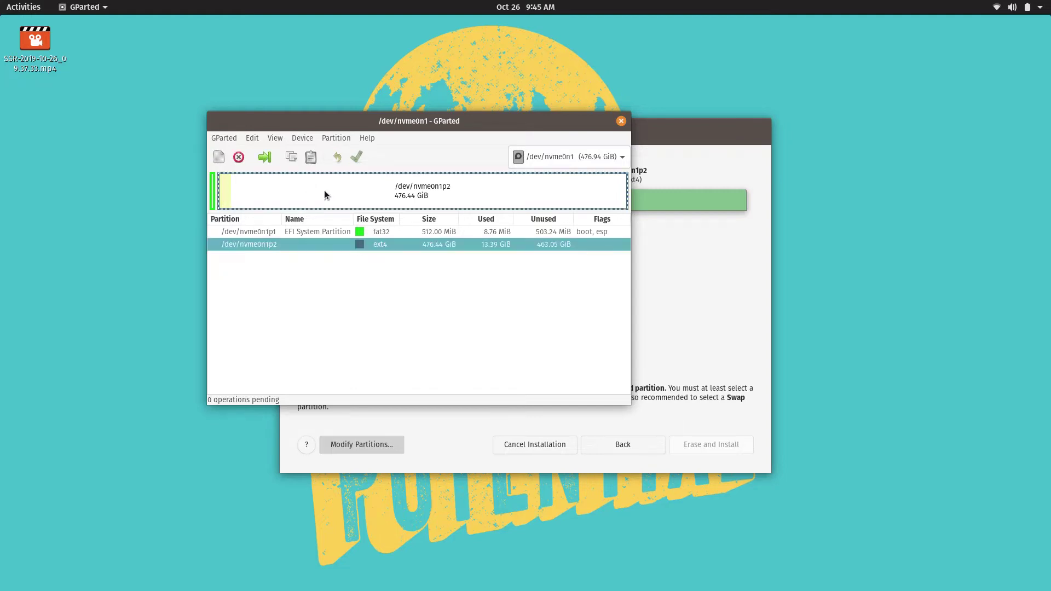
right_click(330, 250)
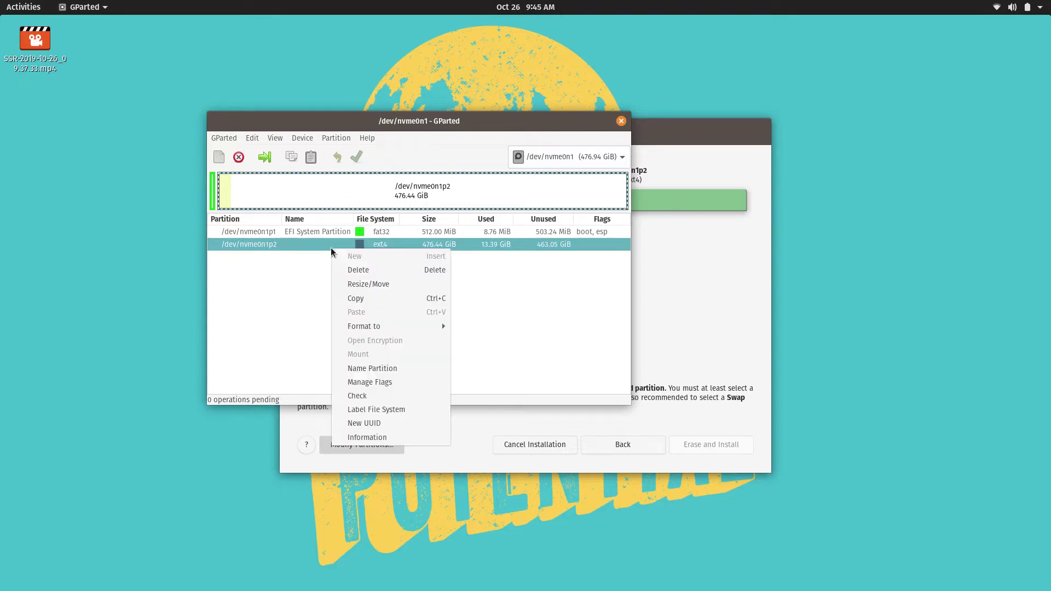
left_click(363, 283)
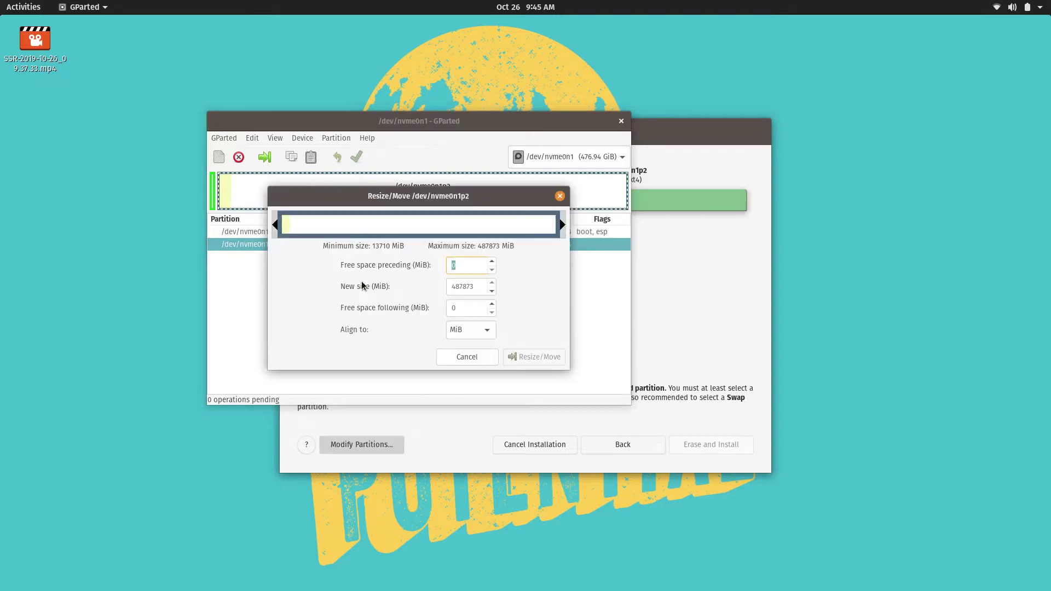
left_click(480, 286)
left_click_drag(480, 285, 412, 284)
type("200")
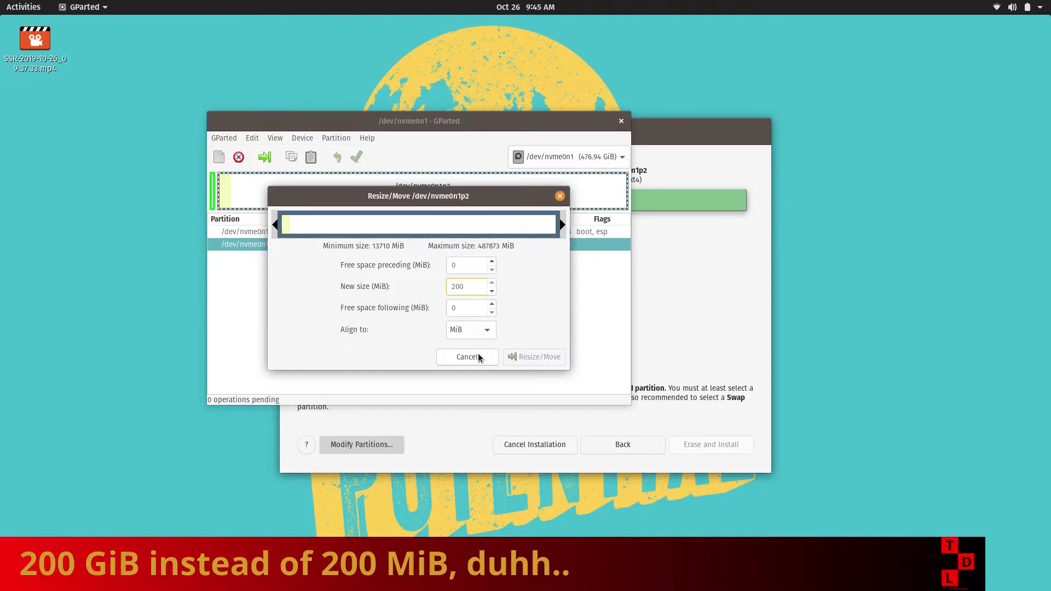
key("Tab")
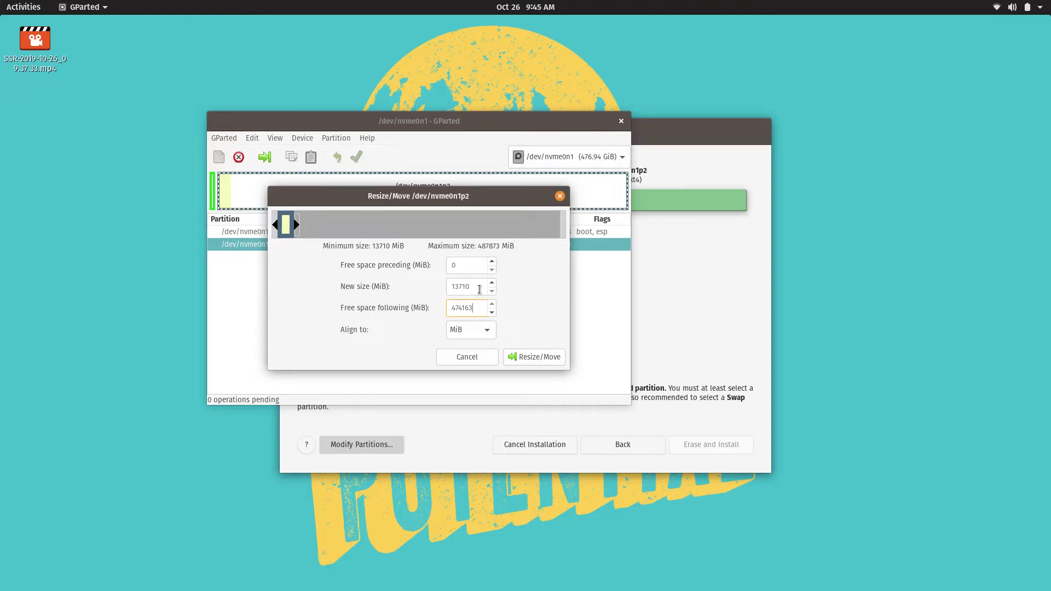
mouse_move(459, 191)
left_mouse_down()
mouse_move(459, 278)
mouse_move(467, 192)
left_mouse_up()
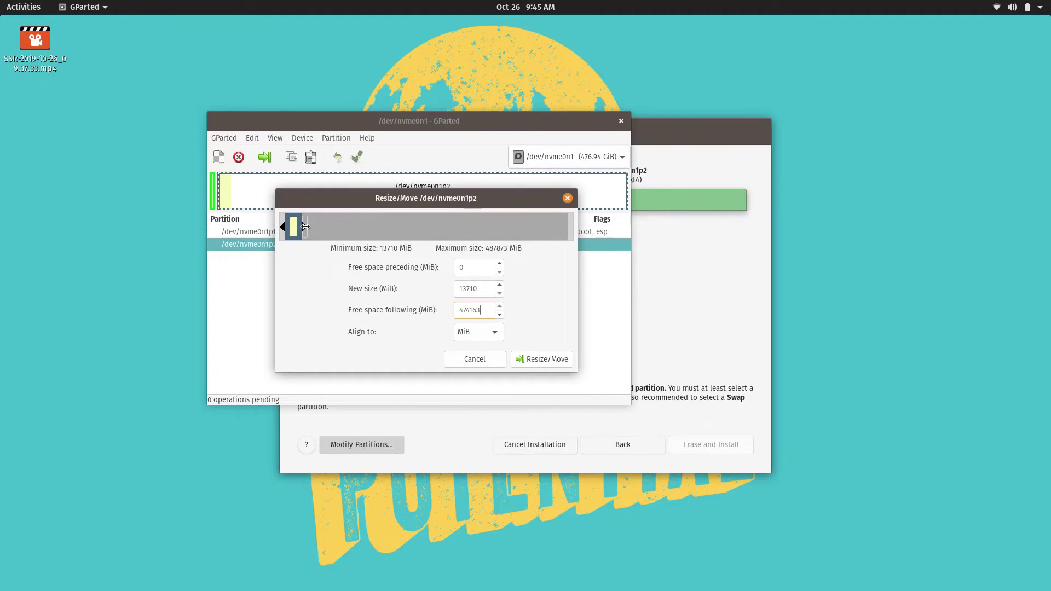
key("shift+Tab")
type("20000")
left_click(524, 357)
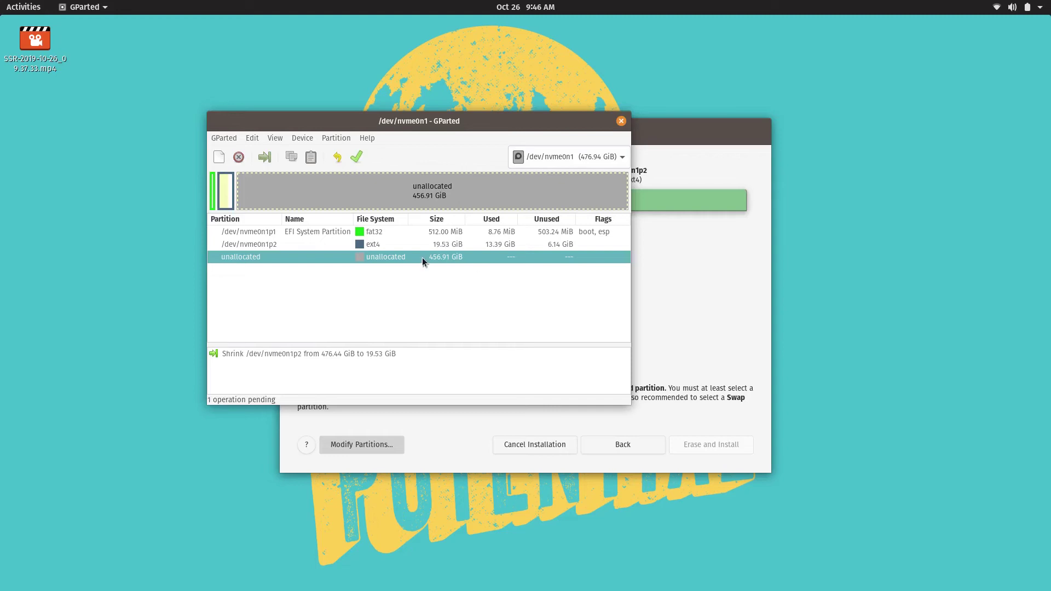
left_click(410, 245)
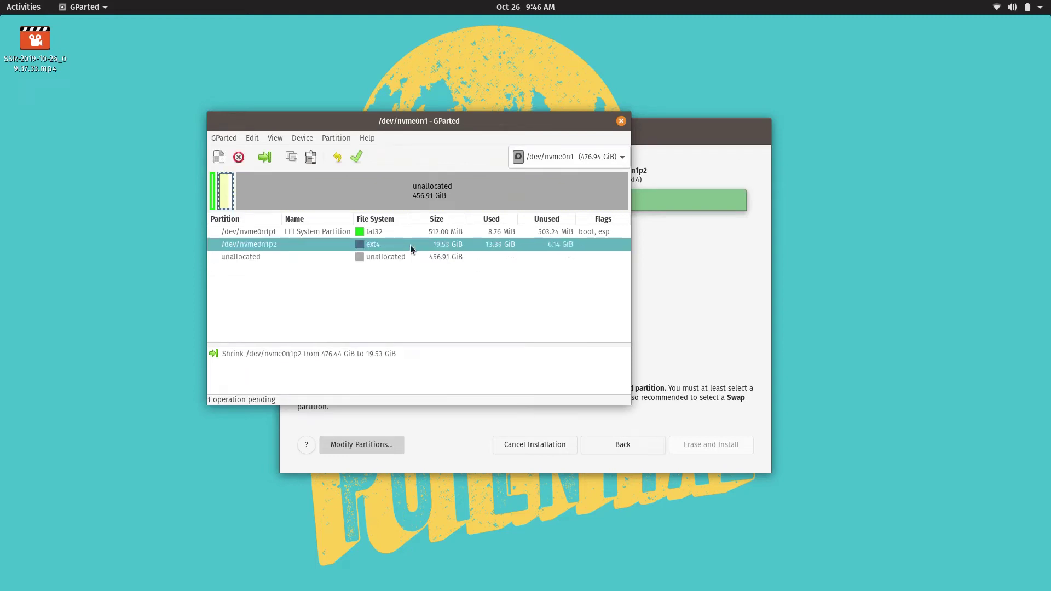
left_click(357, 158)
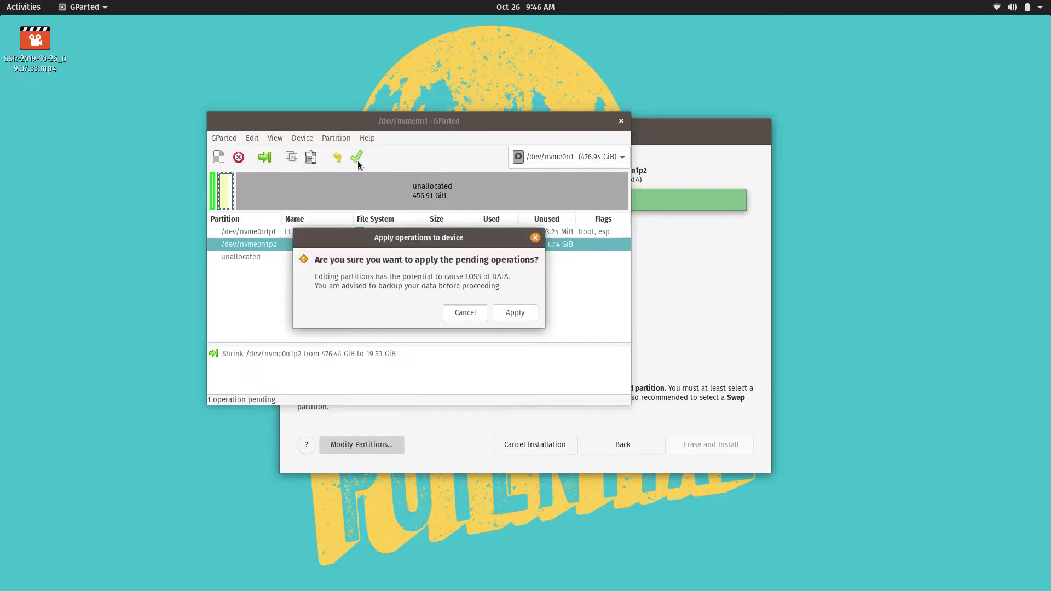
left_click(470, 317)
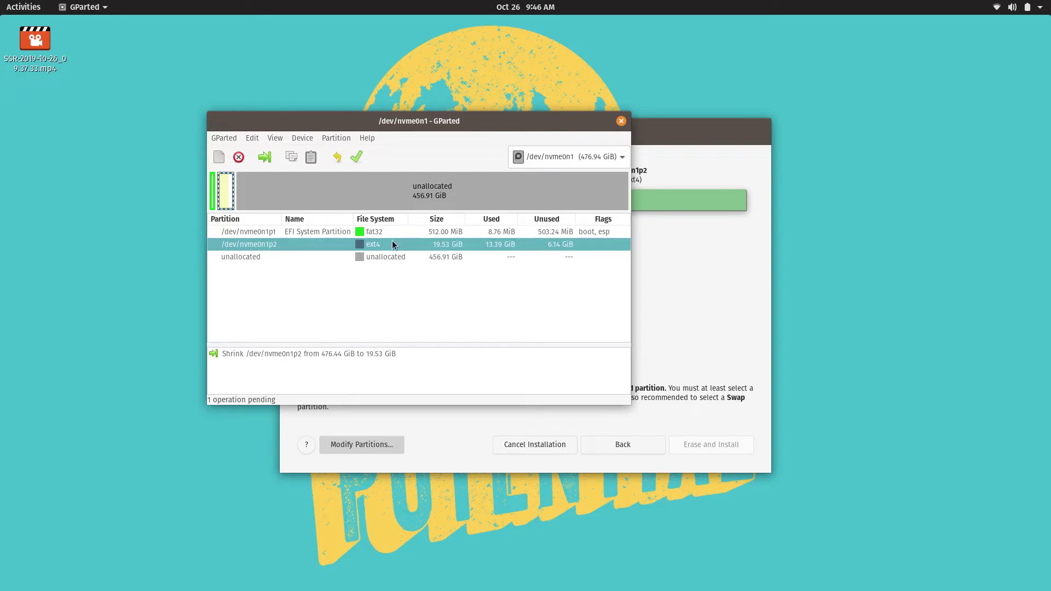
Resize the ext4 partition /dev/nvme0n1p2 to about 200000 MiB, leaving the remaining space after it unallocated
right_click(353, 245)
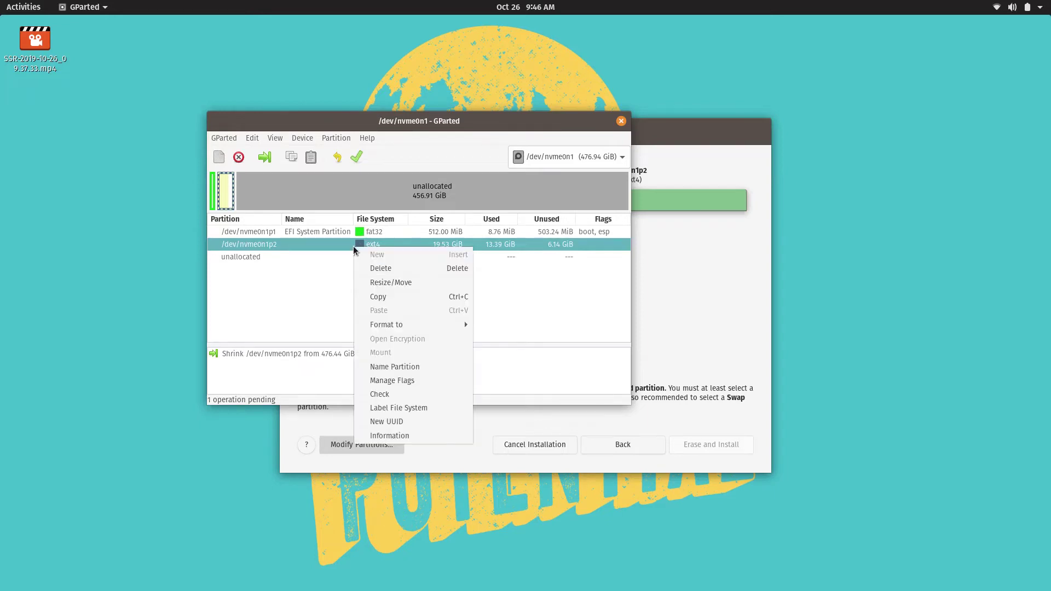
left_click(401, 286)
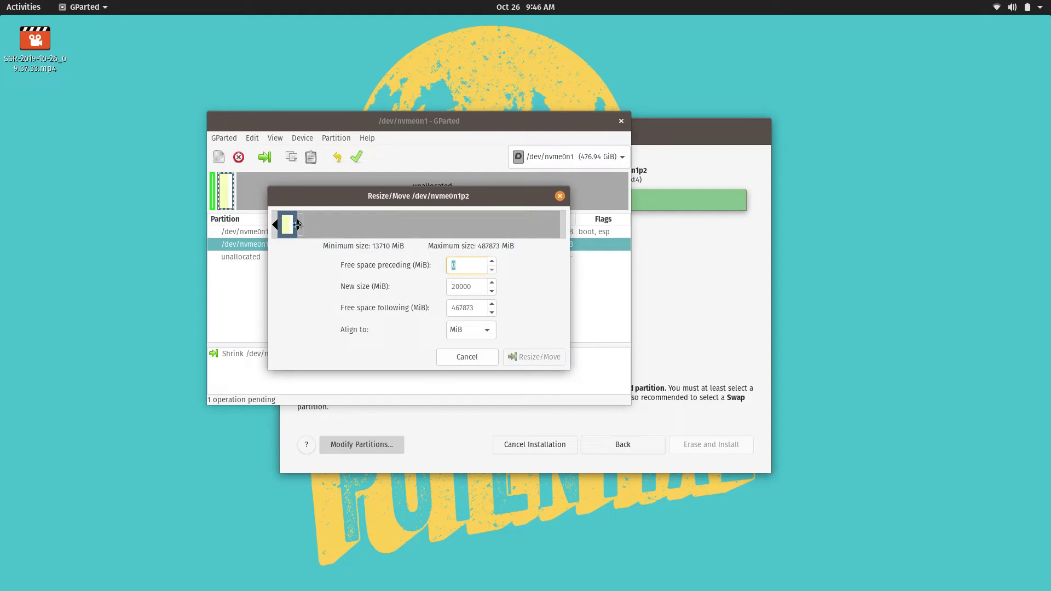
left_click_drag(299, 225, 398, 221)
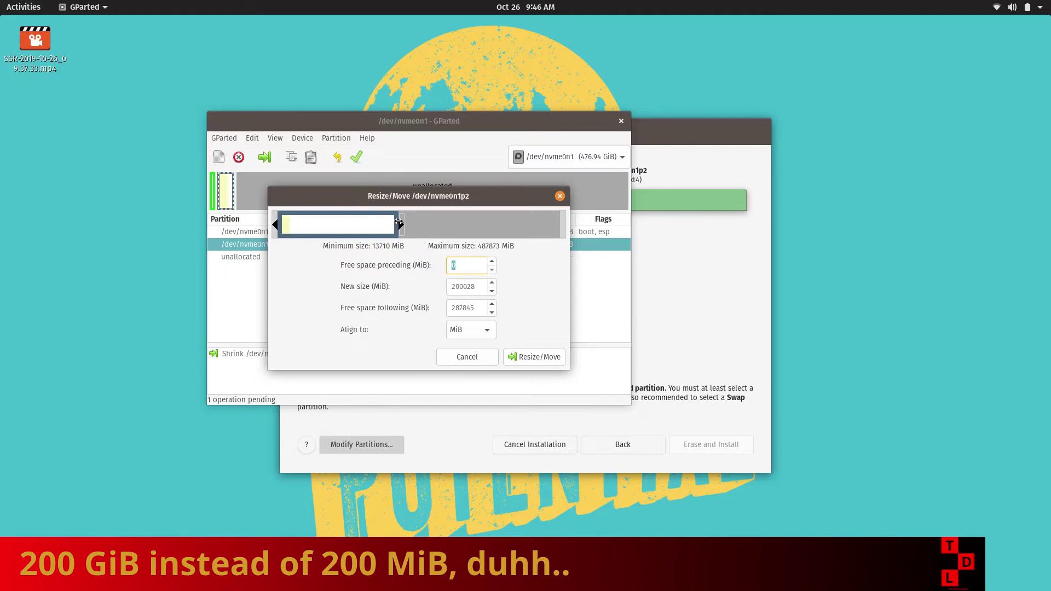
left_click(545, 363)
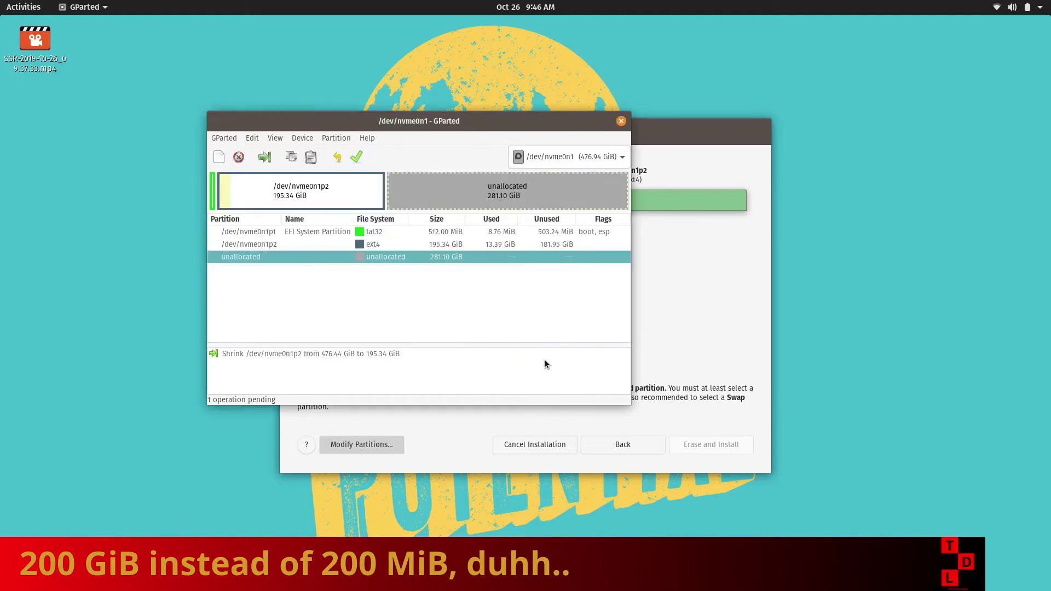
Create an ext4 primary partition of about 86900 MiB in the unallocated space, with both partition name and label set to Home
right_click(376, 259)
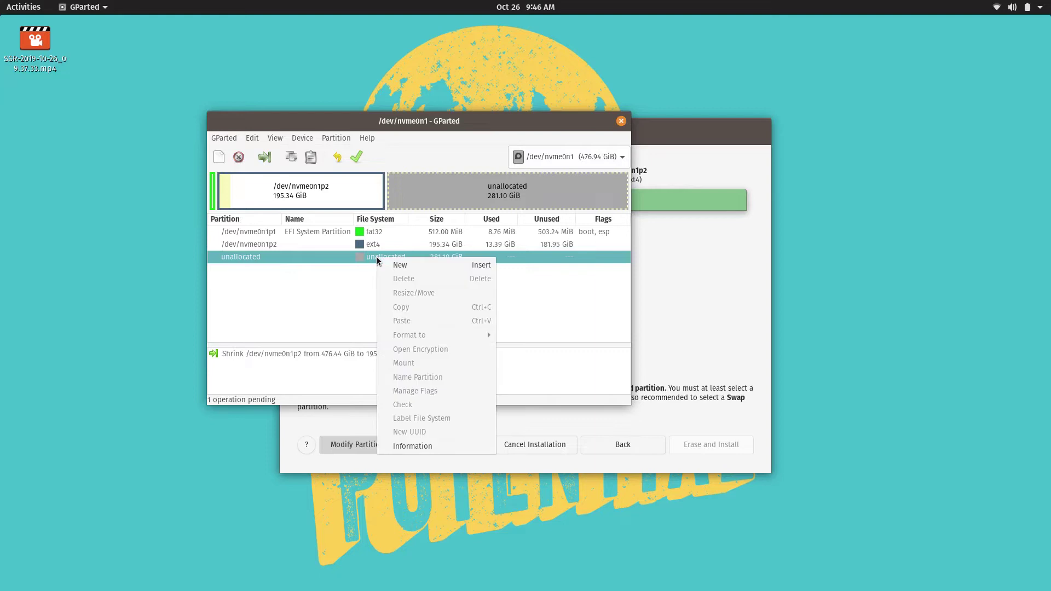
left_click(409, 264)
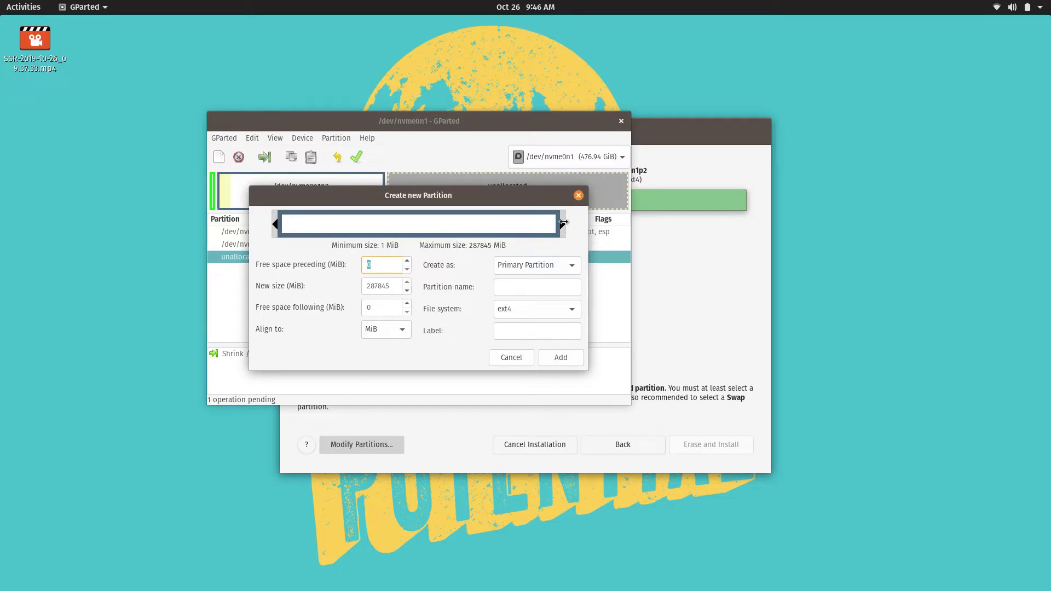
left_click_drag(561, 224, 379, 235)
left_click_drag(379, 234, 369, 237)
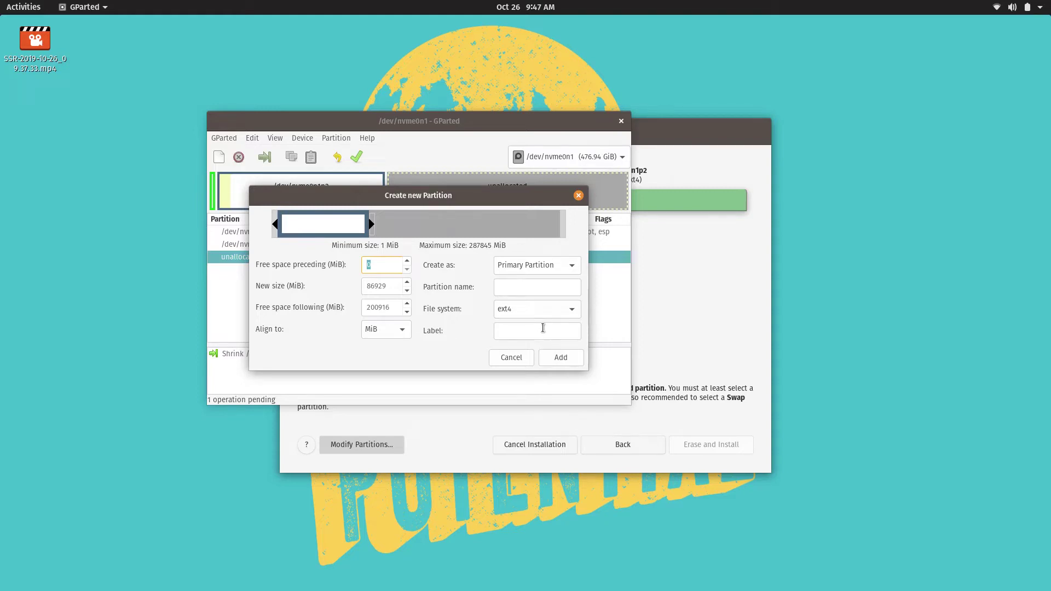
left_click(541, 288)
type("Home")
key("Tab")
left_click(537, 331)
type("Home")
left_click(573, 359)
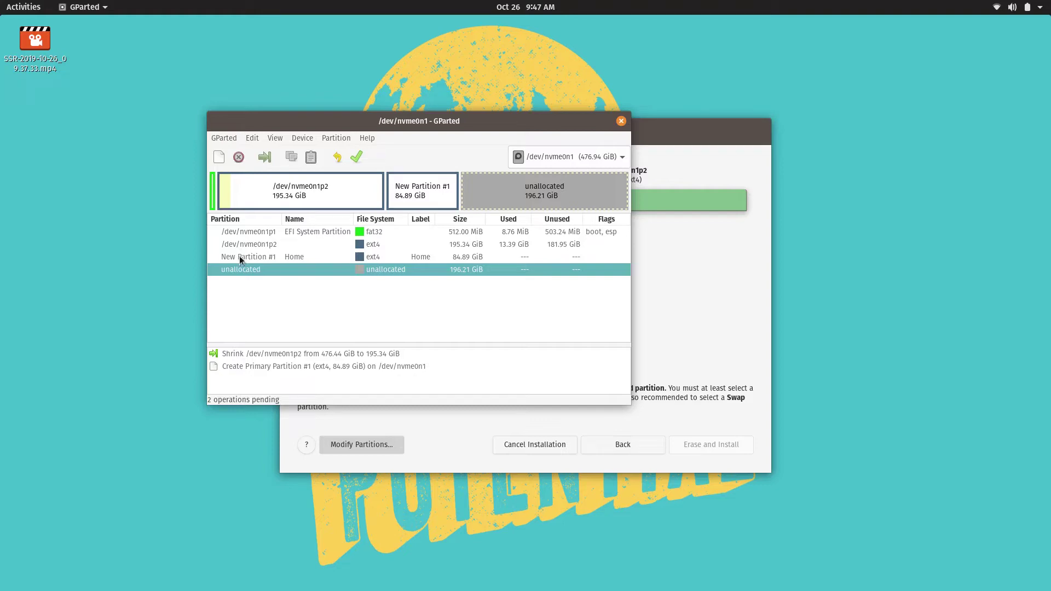
Apply the pending partition operations to the drive and close the partition editor
left_click(356, 157)
left_click(531, 320)
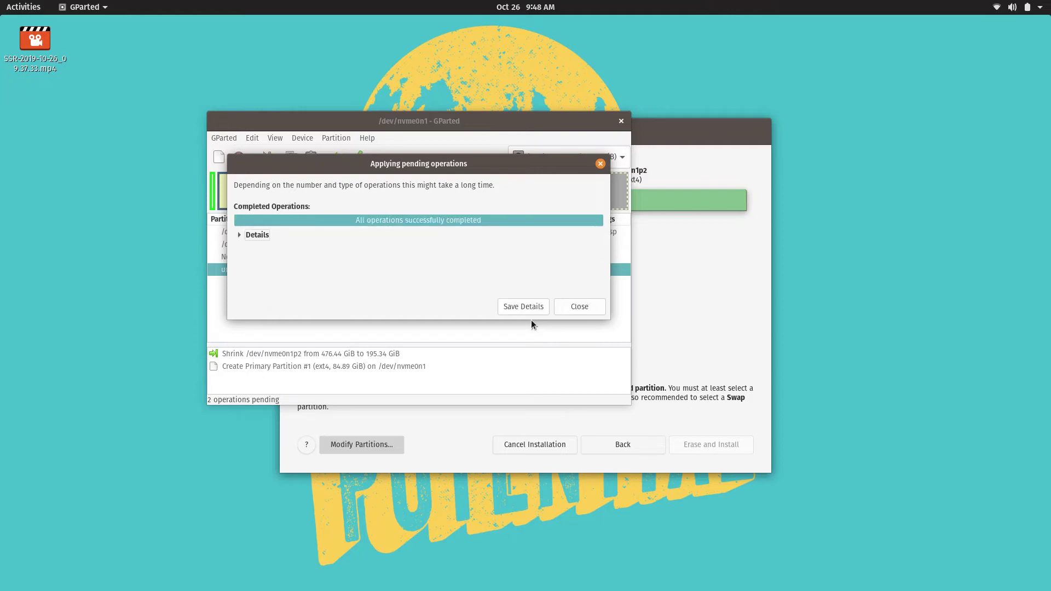
left_click(597, 305)
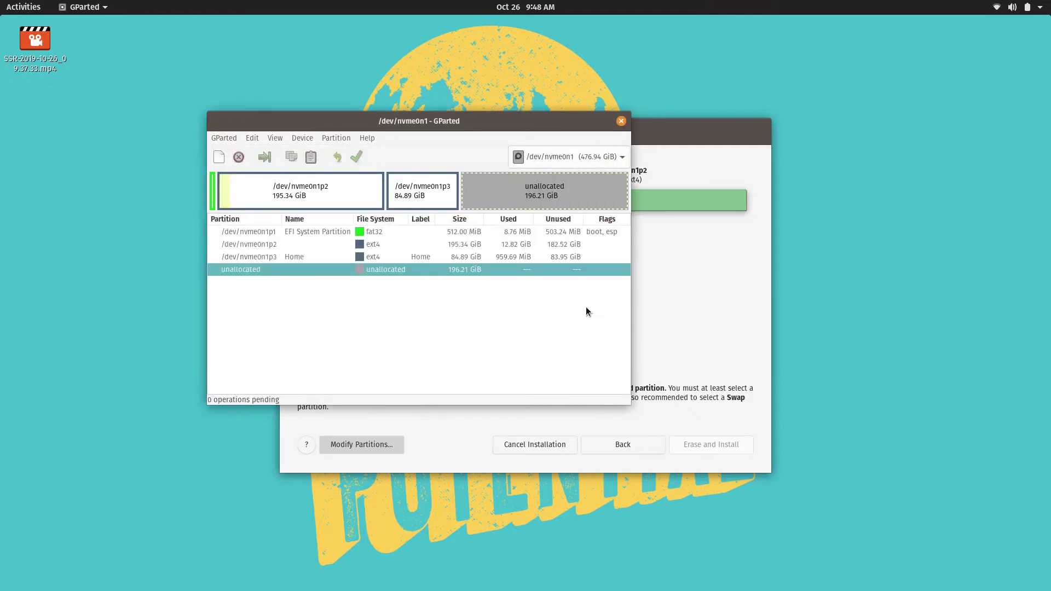
left_click(618, 121)
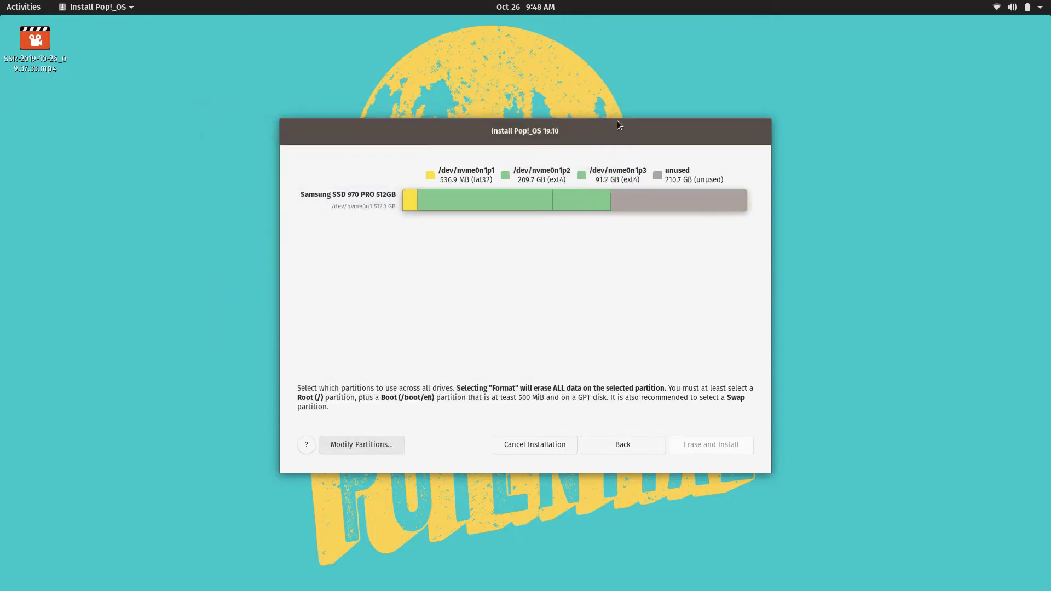
Use the fat32 partition /dev/nvme0n1p1 as Boot (/boot/efi) with formatting enabled
left_click(412, 201)
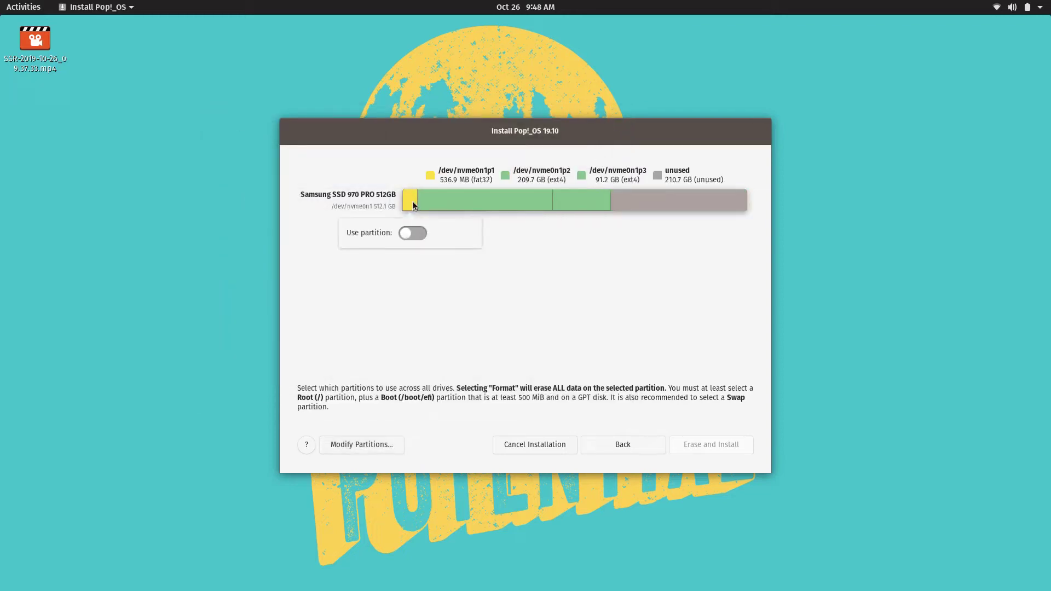
left_click(414, 236)
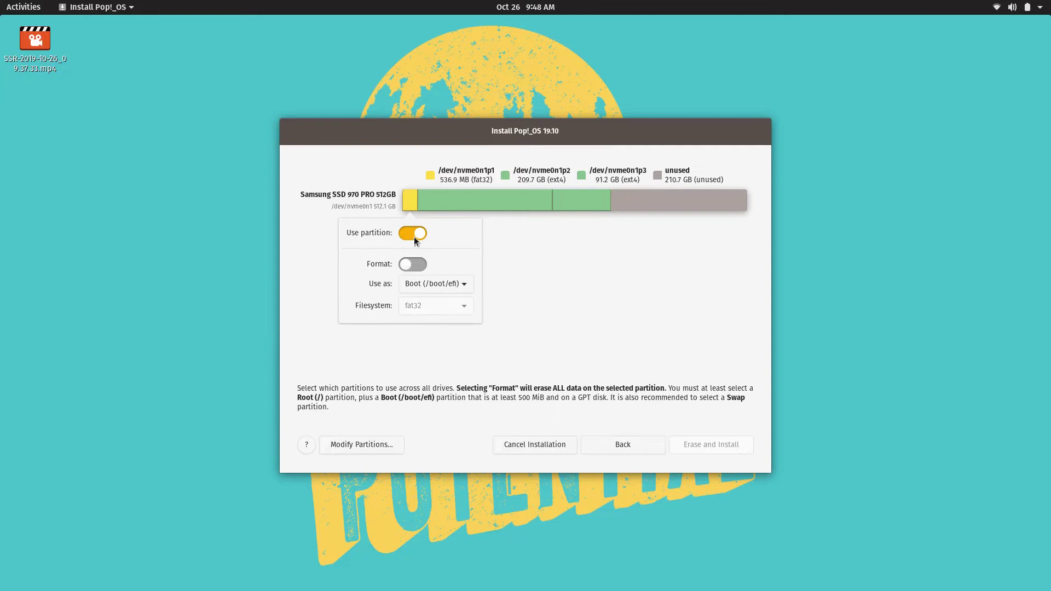
left_click(417, 266)
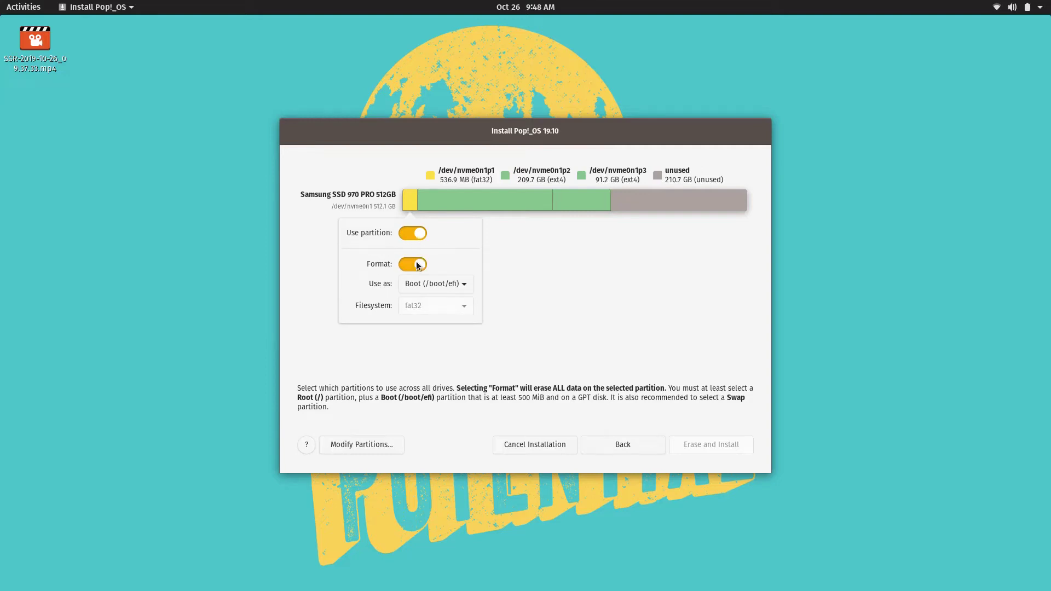
Use the ext4 partition /dev/nvme0n1p2 as Root (/) with formatting enabled and the Default (ext4) filesystem
left_click(462, 203)
left_click(462, 204)
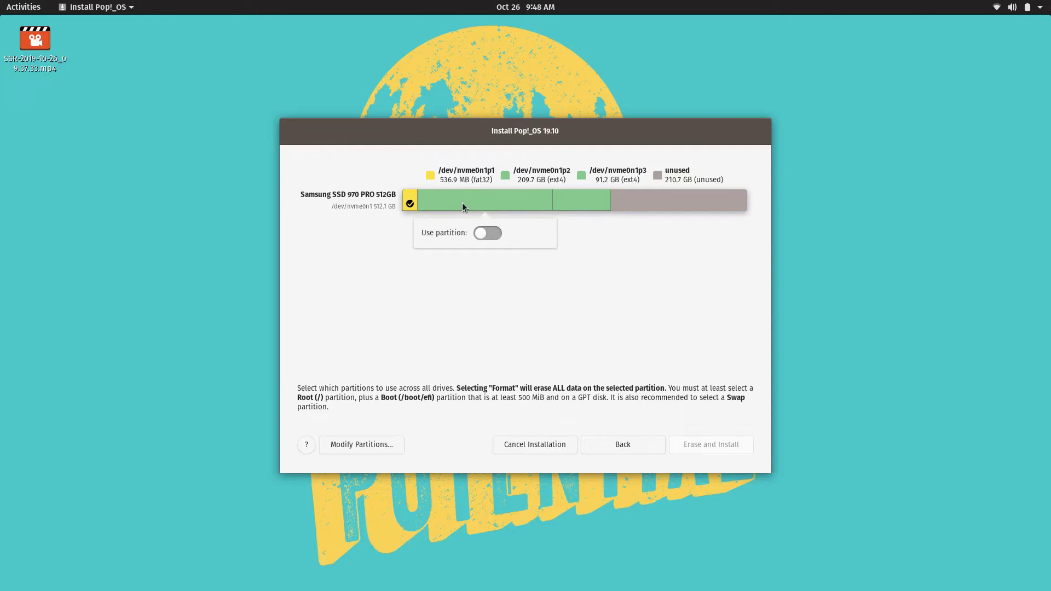
left_click(497, 233)
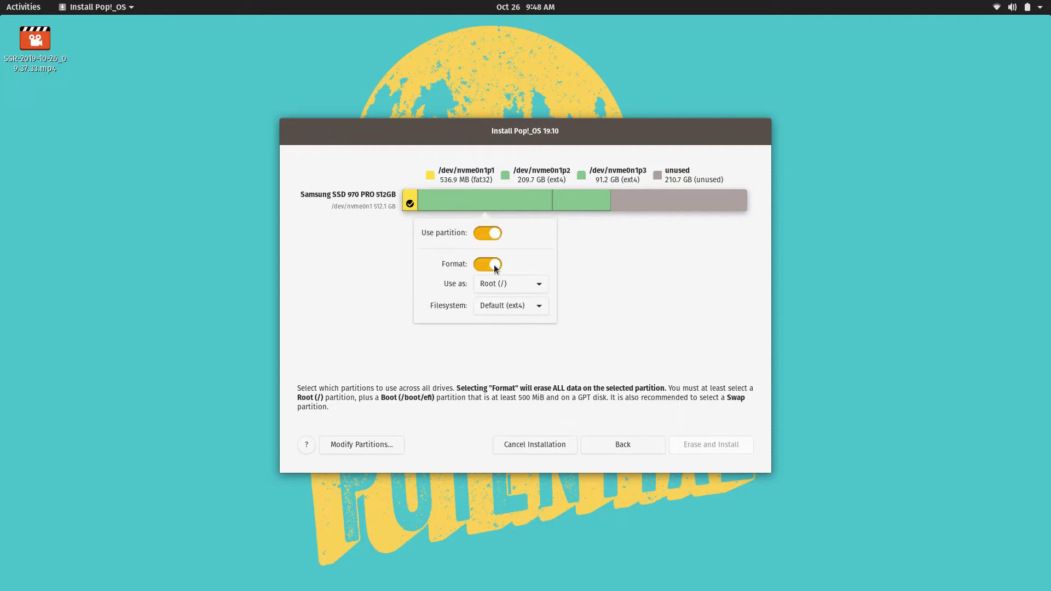
Use the ext4 partition /dev/nvme0n1p3 as Home (/home) with formatting enabled, and start the erase and installation
left_click(574, 202)
left_click(574, 204)
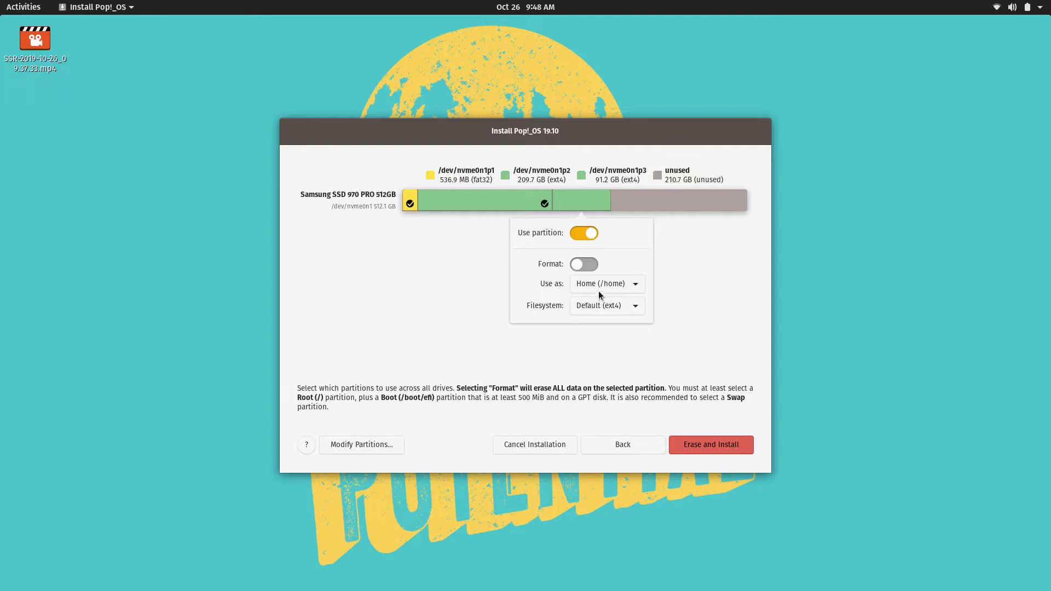
left_click(590, 267)
left_click(708, 445)
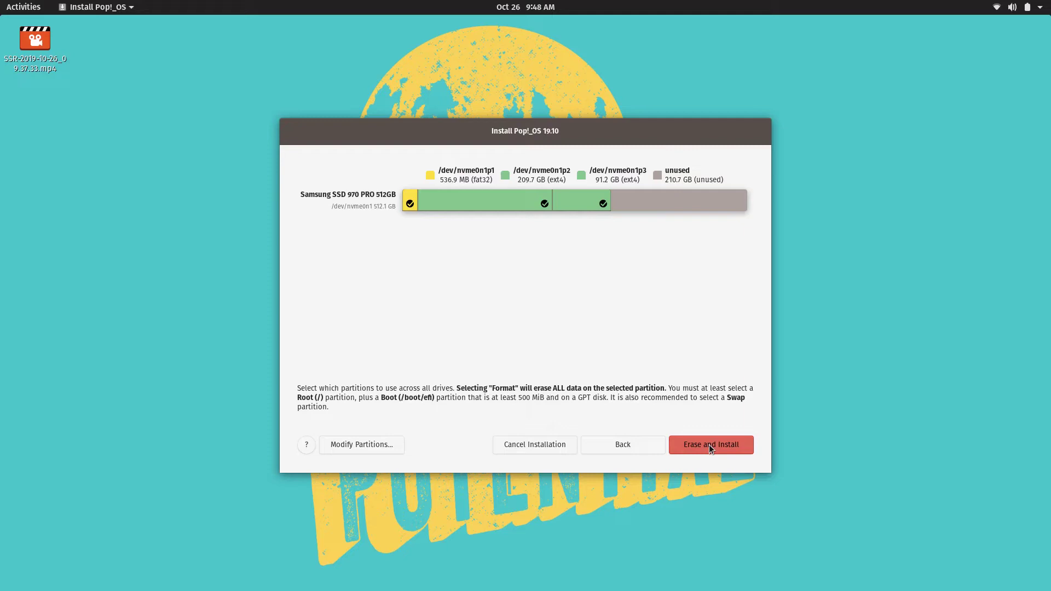
left_click(709, 448)
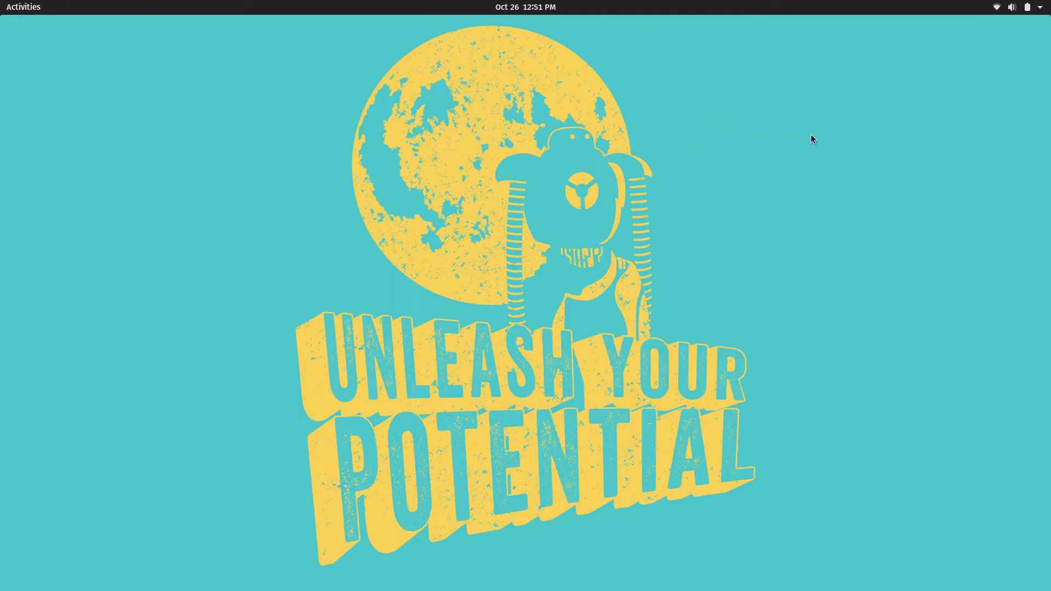
Examine the system menu's network, battery profile and account options, as well as the calendar and notifications
left_click(1039, 8)
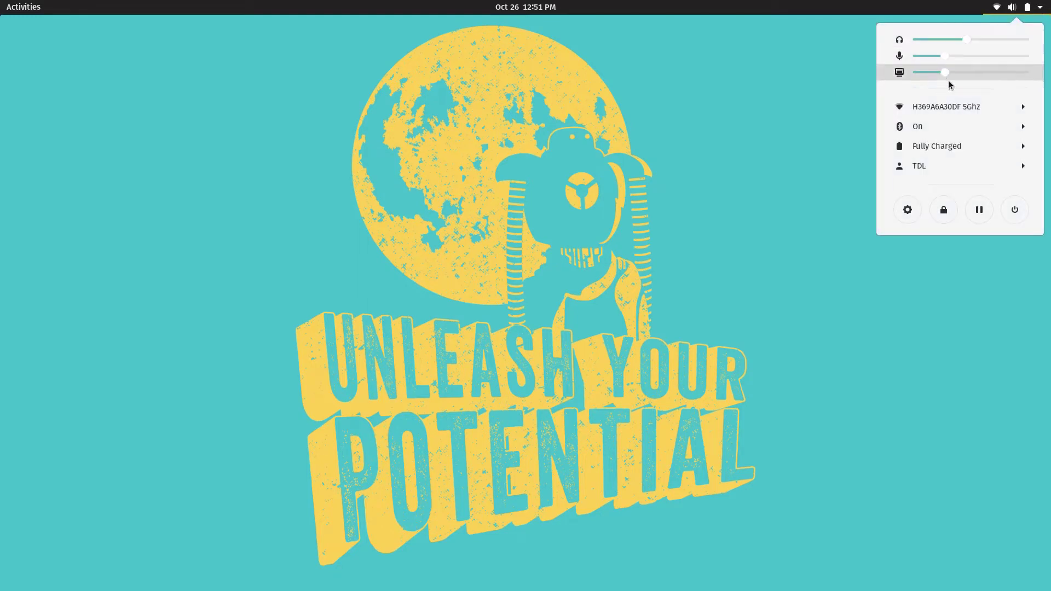
left_click(991, 110)
left_click(990, 108)
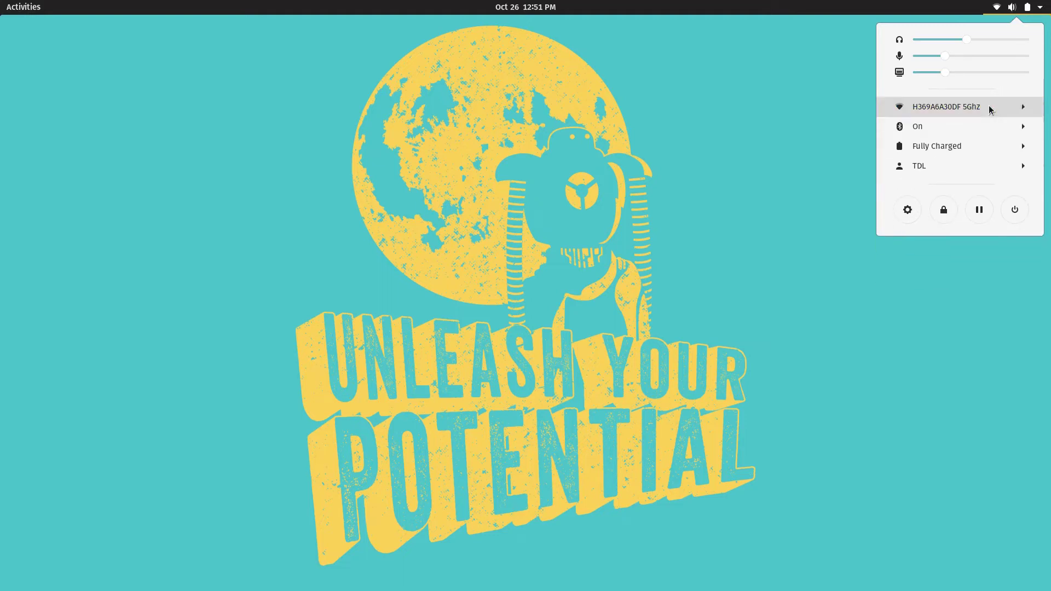
left_click(964, 149)
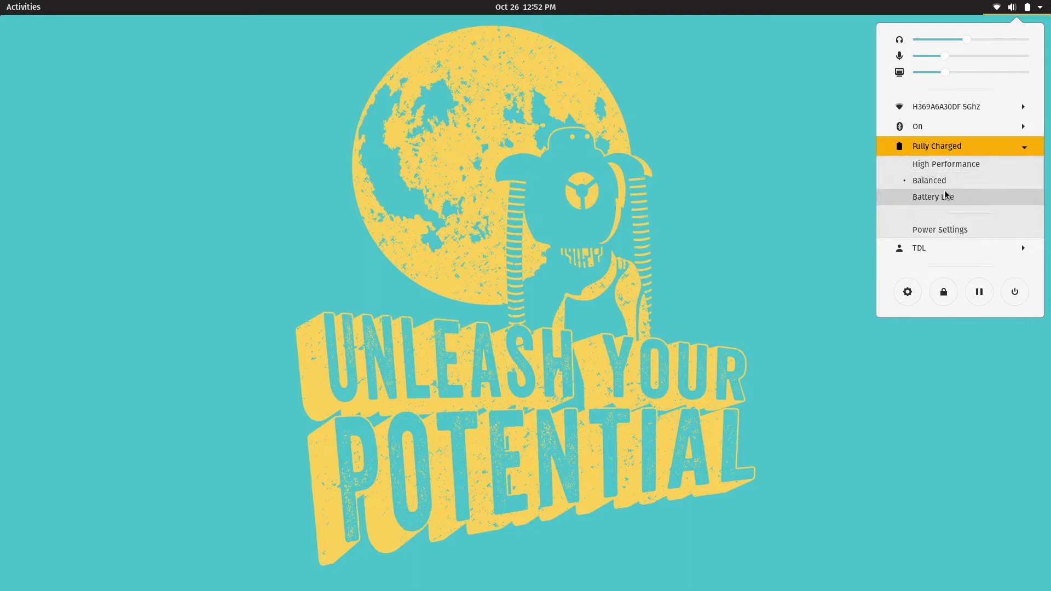
left_click(968, 256)
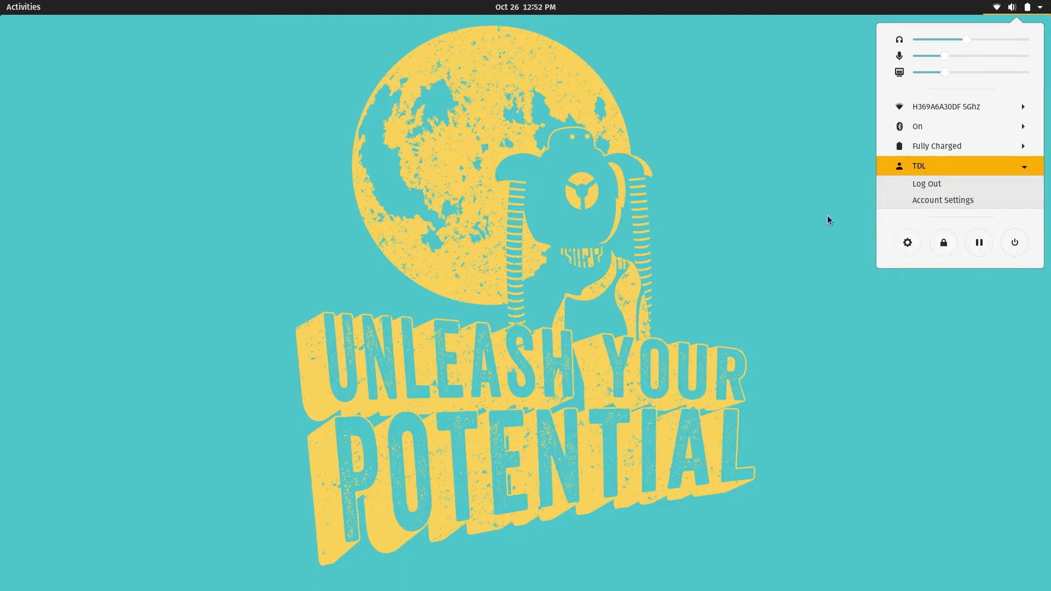
left_click(807, 202)
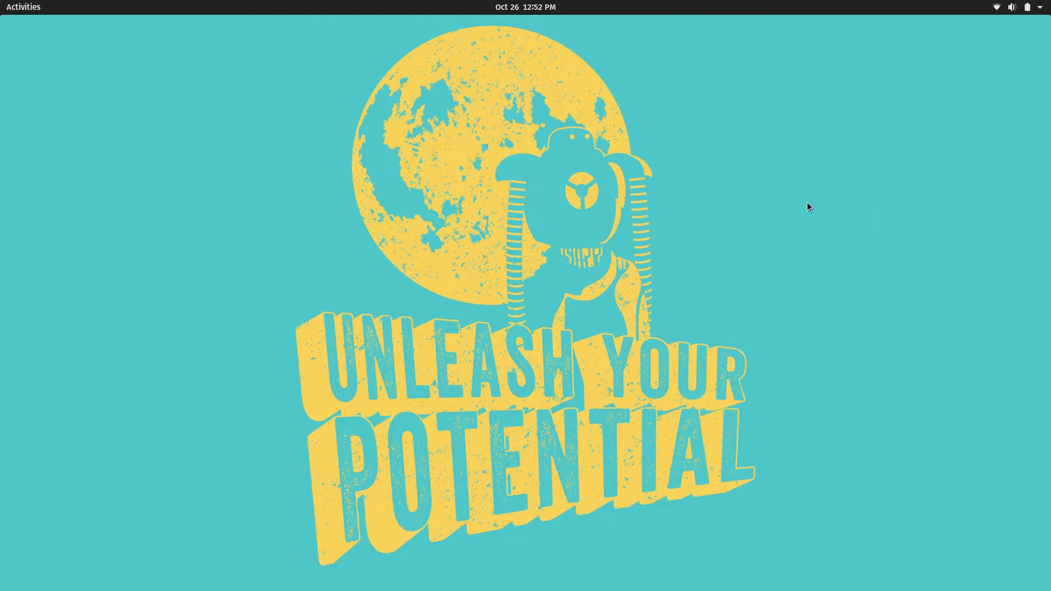
left_click(532, 8)
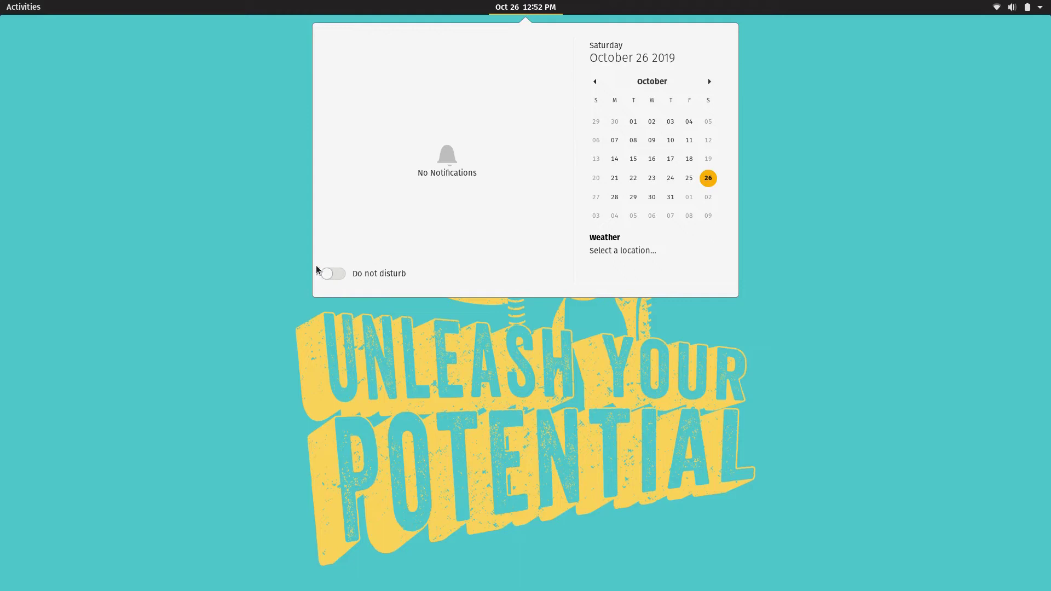
left_click(254, 166)
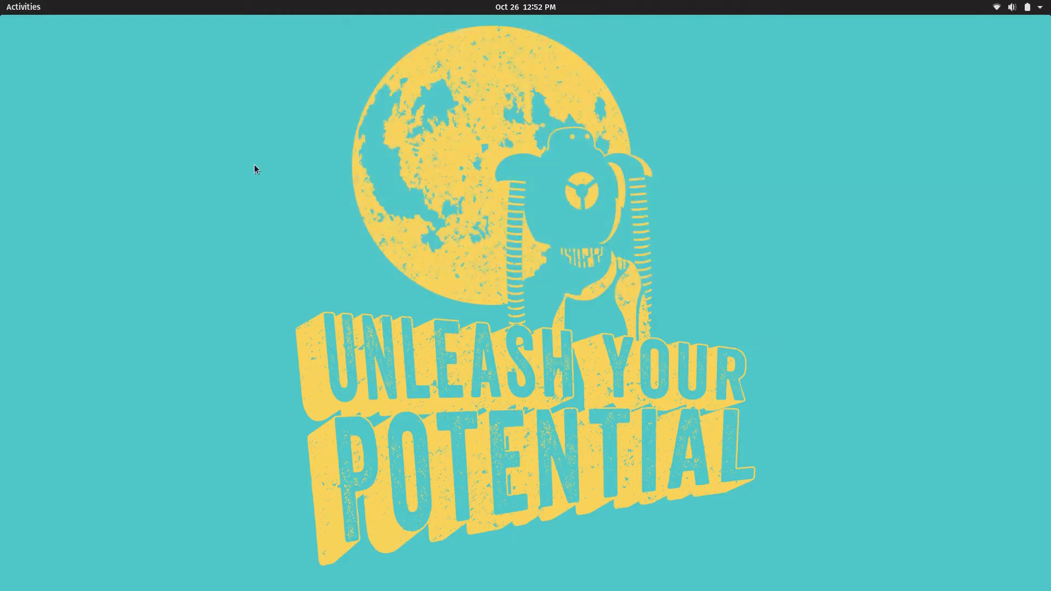
Examine the Activities overview with its dock, search field, open windows and workspaces, and return to the desktop
left_click(22, 7)
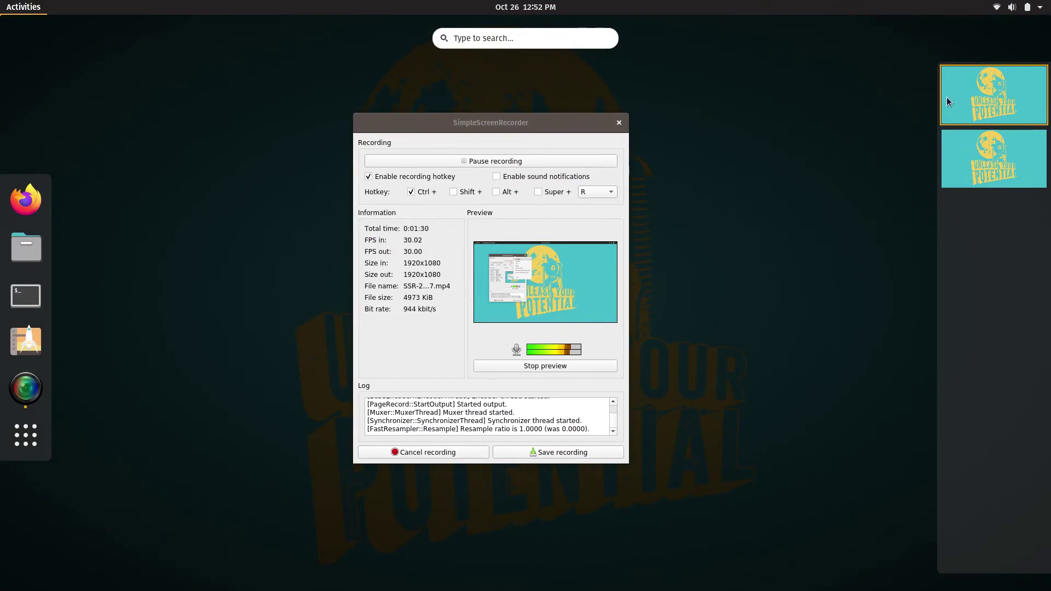
mouse_move(558, 132)
key("super")
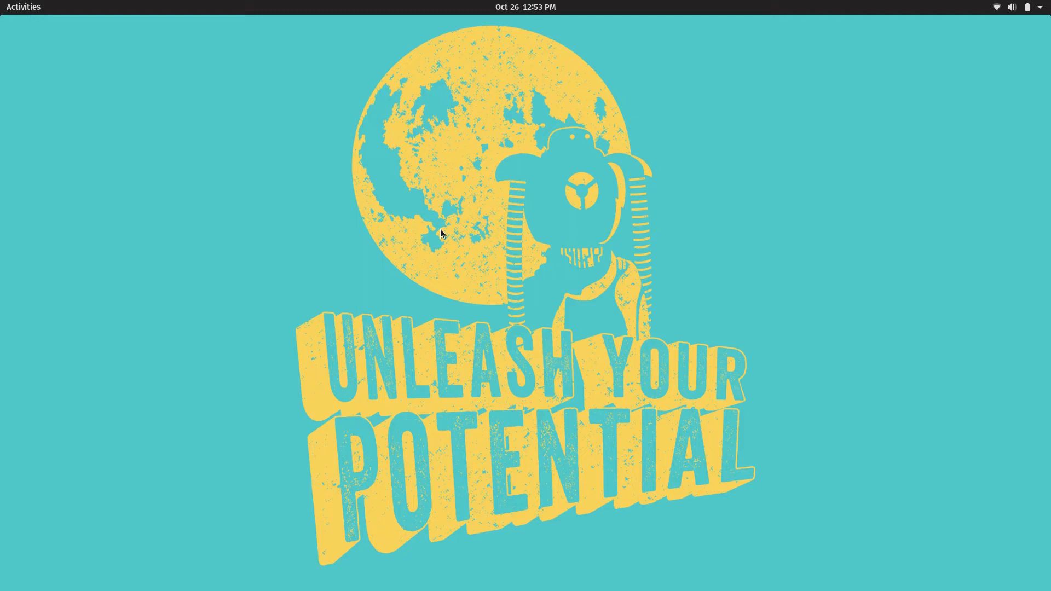
key("super")
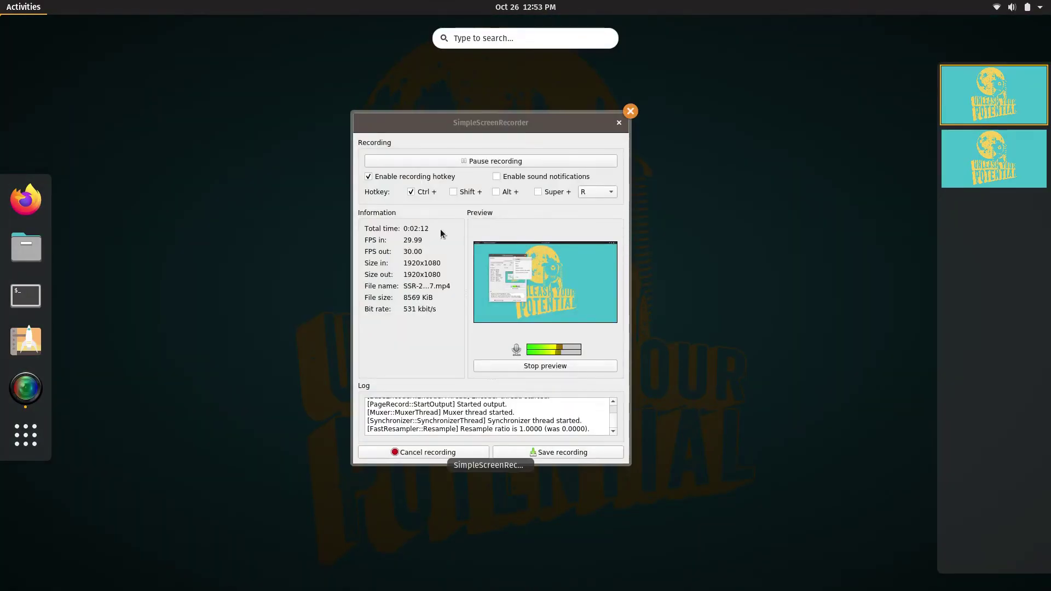
key("super")
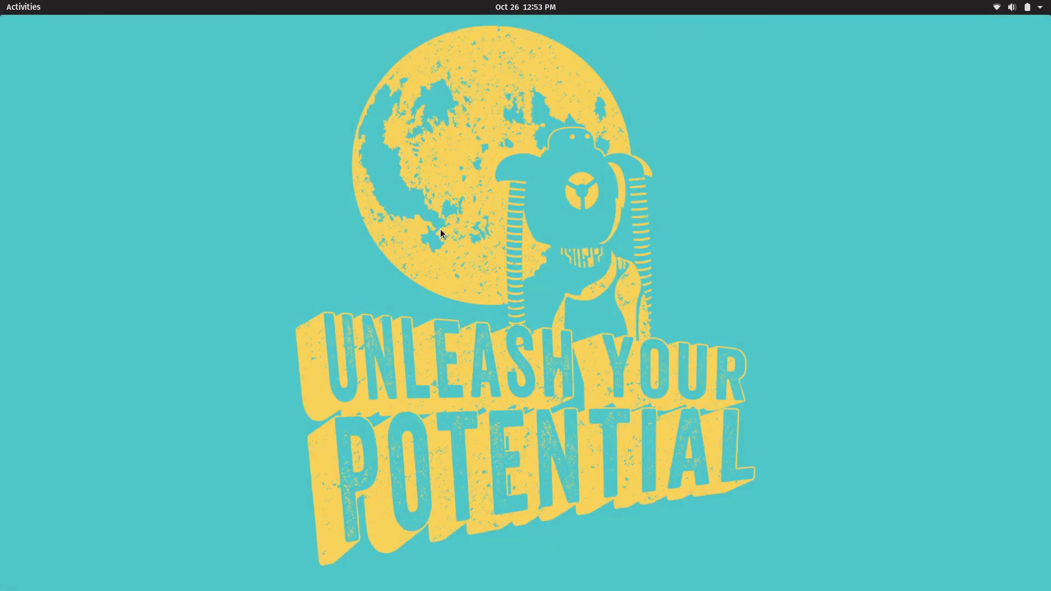
Examine the full grid of installed applications and return to the desktop
key("super")
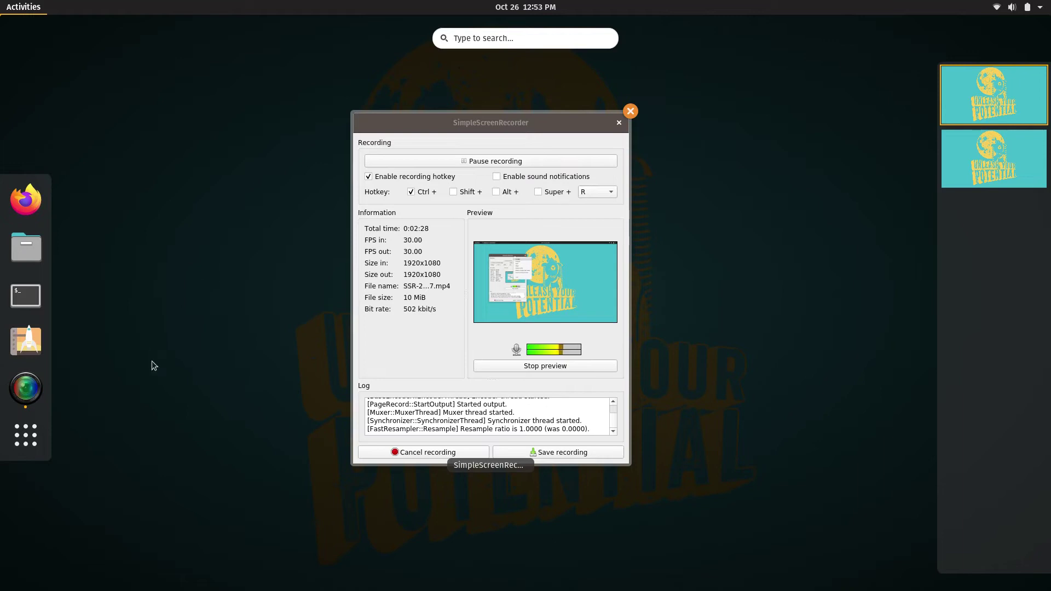
left_click(23, 446)
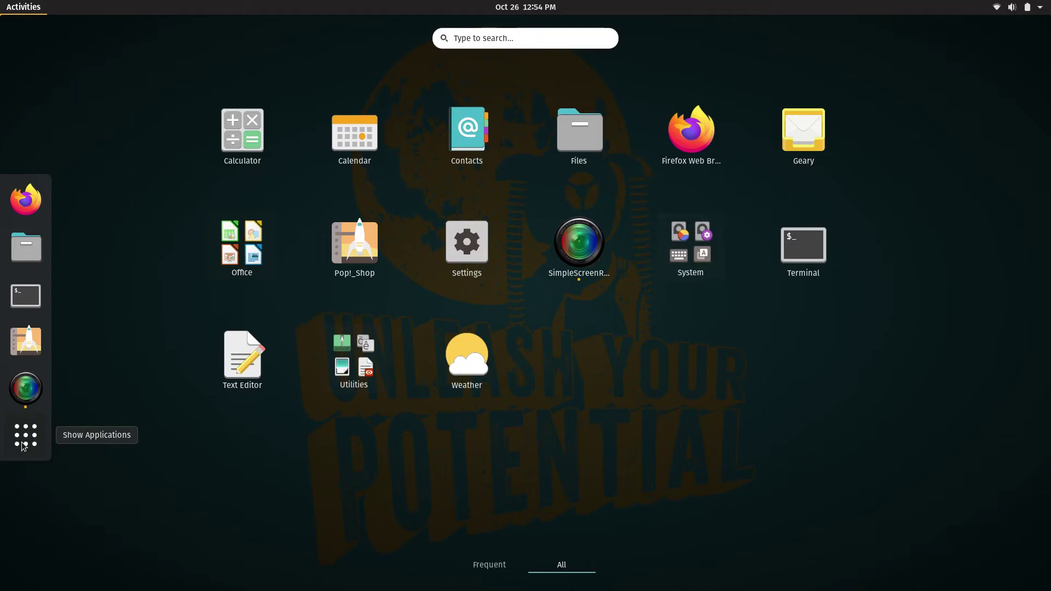
left_click(23, 446)
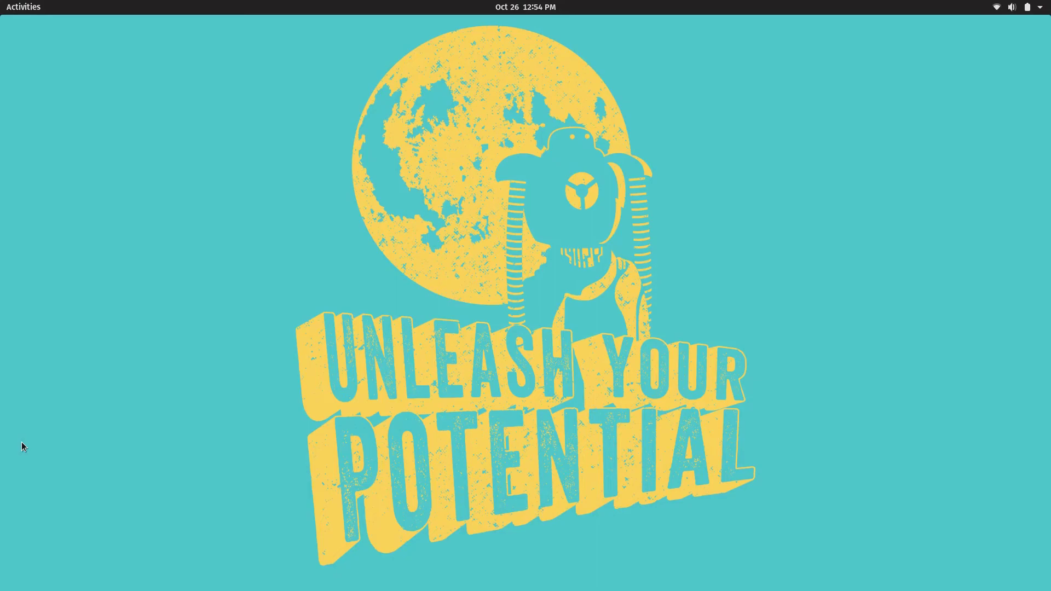
key("super+a")
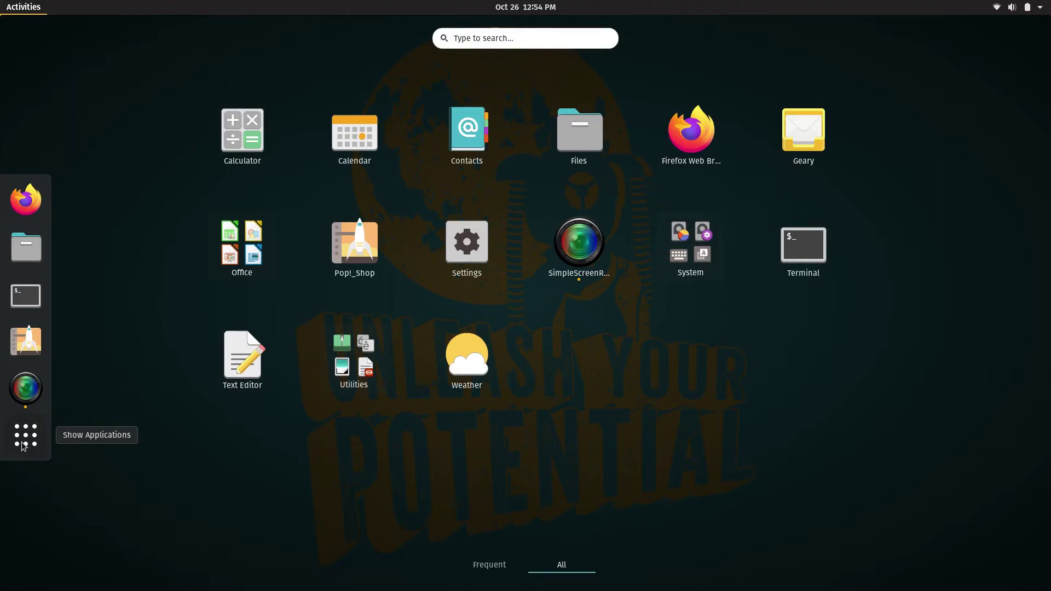
left_click(22, 446)
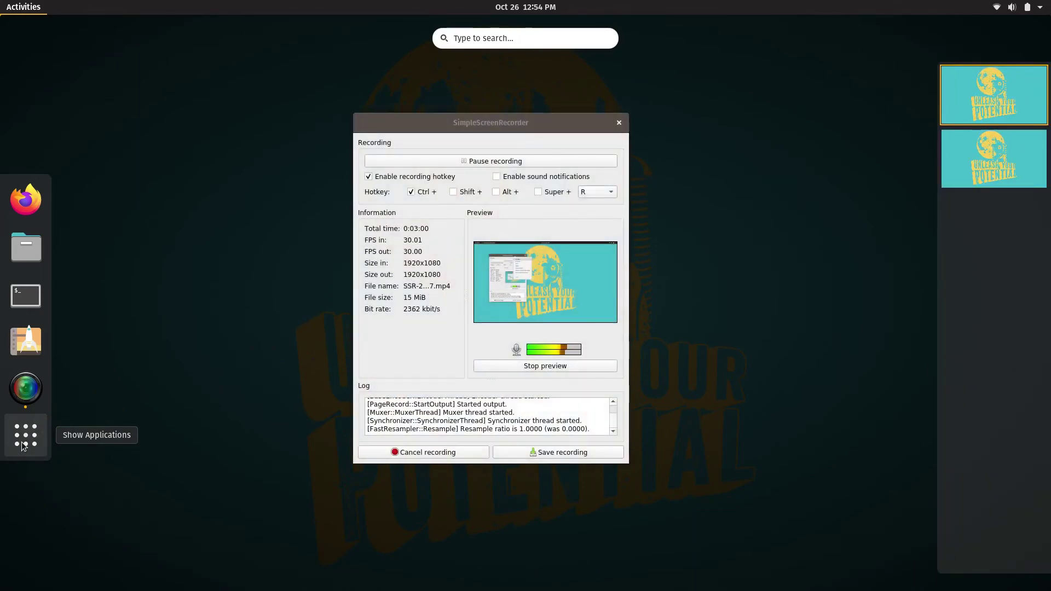
key("Escape")
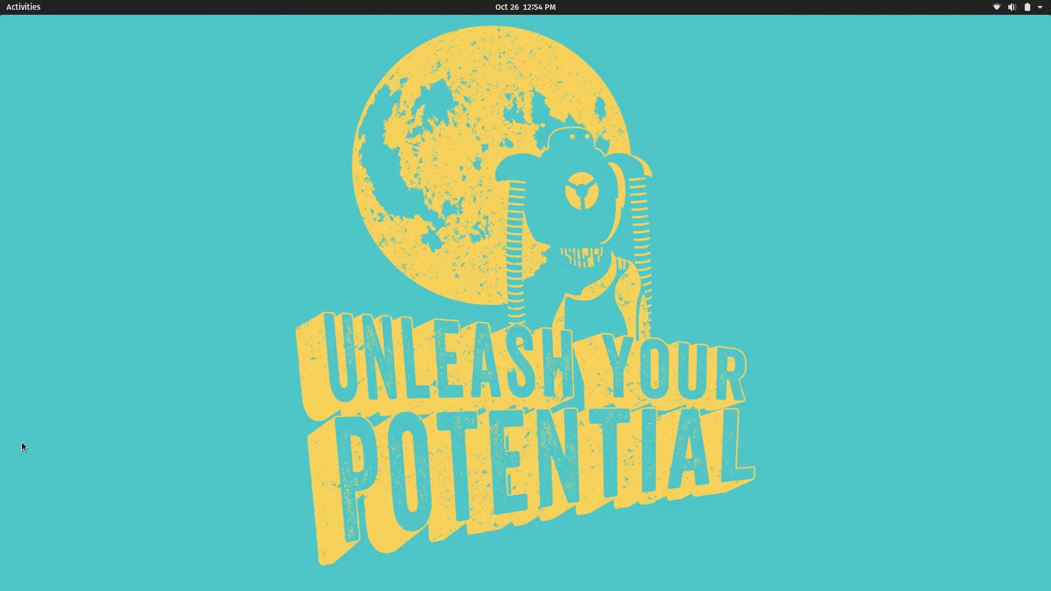
Search the applications for "file" and launch the Files file manager
key("super")
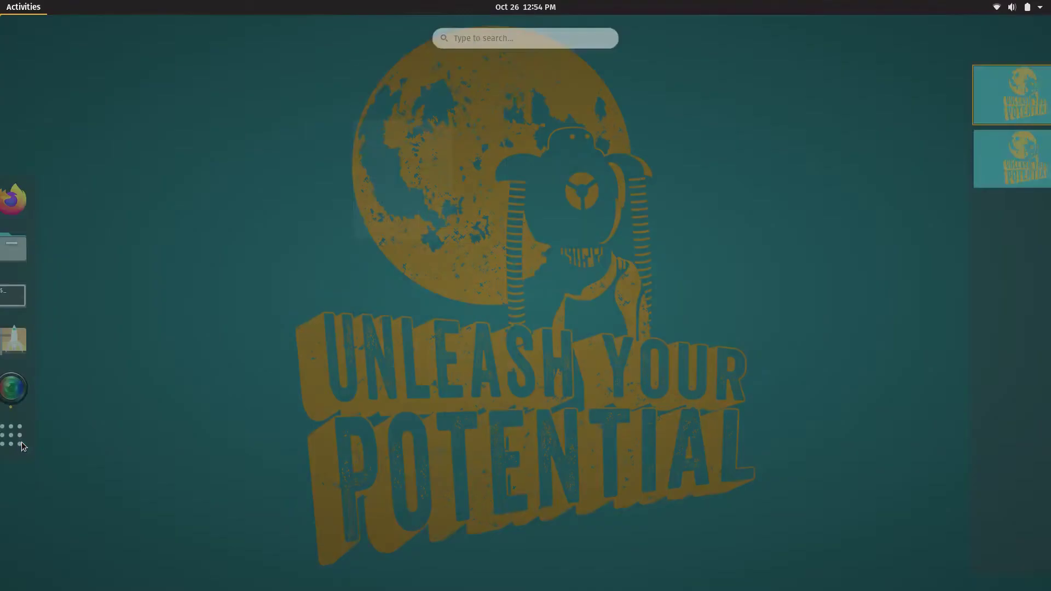
type("file")
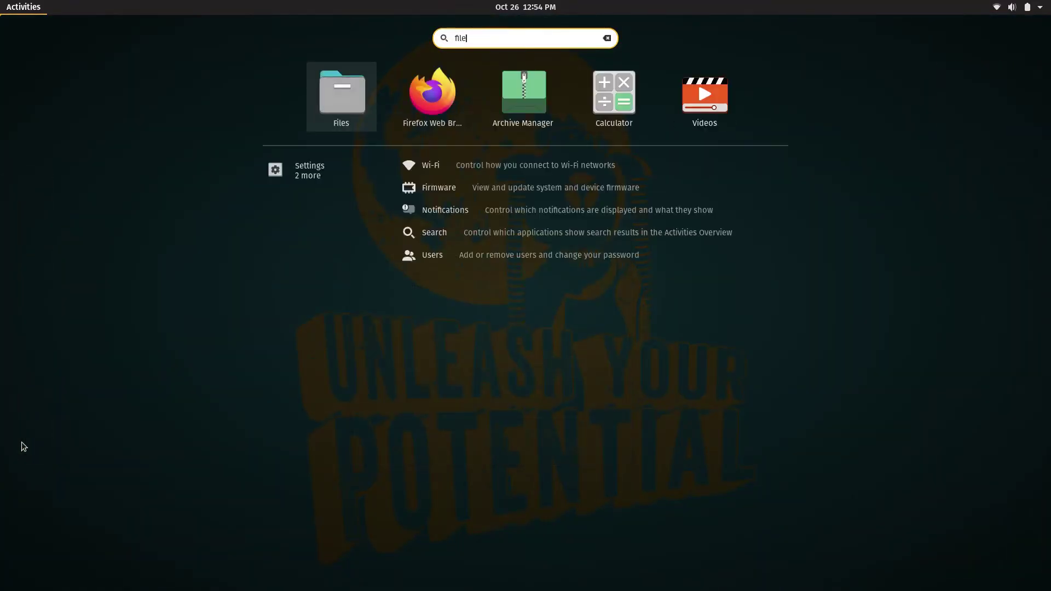
key("Return")
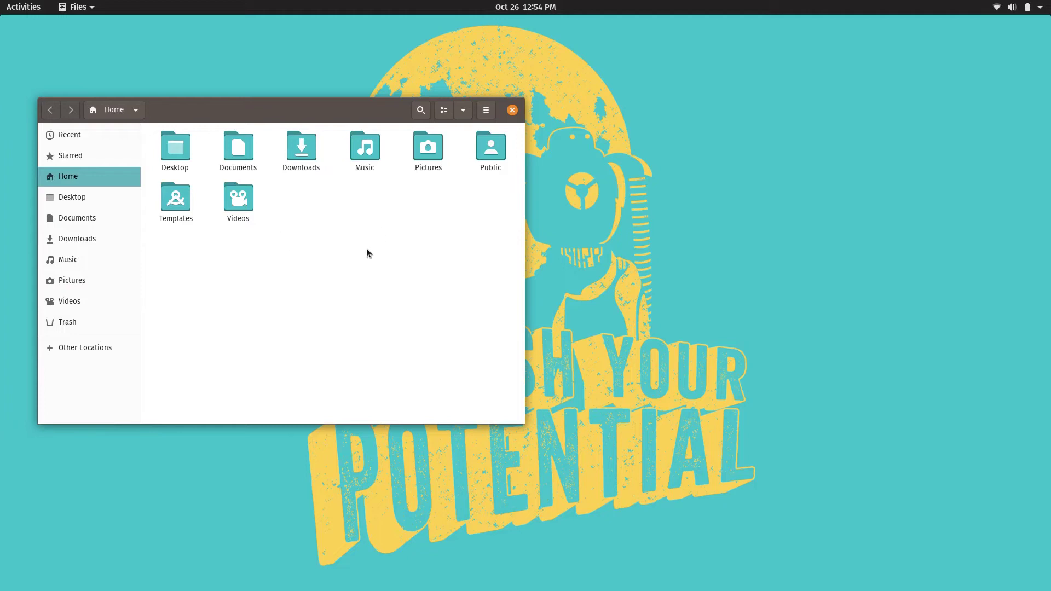
Check the version information of the Files application and close the About dialog
left_click(487, 111)
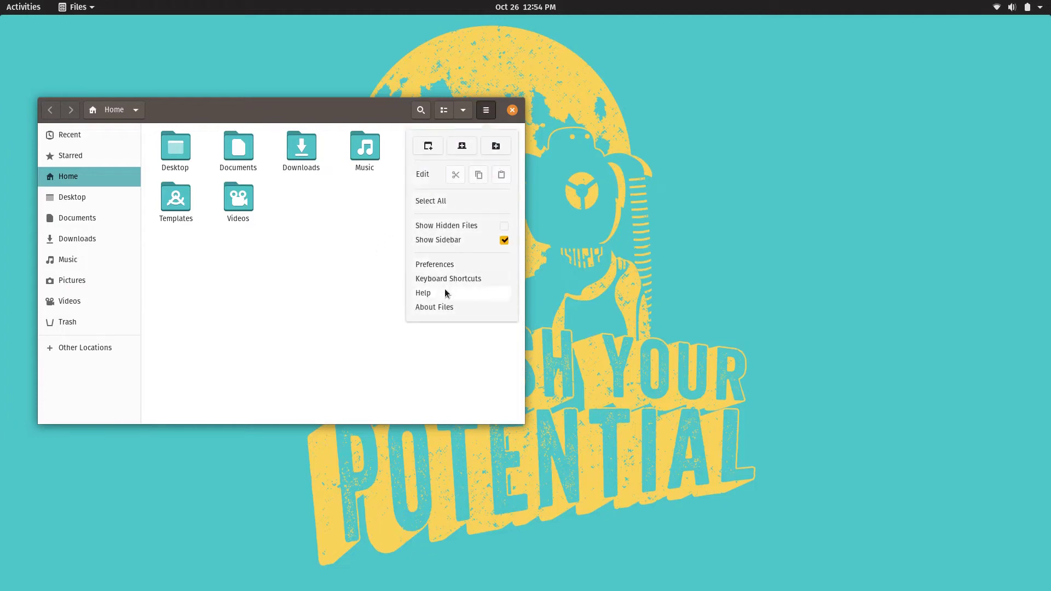
left_click(442, 309)
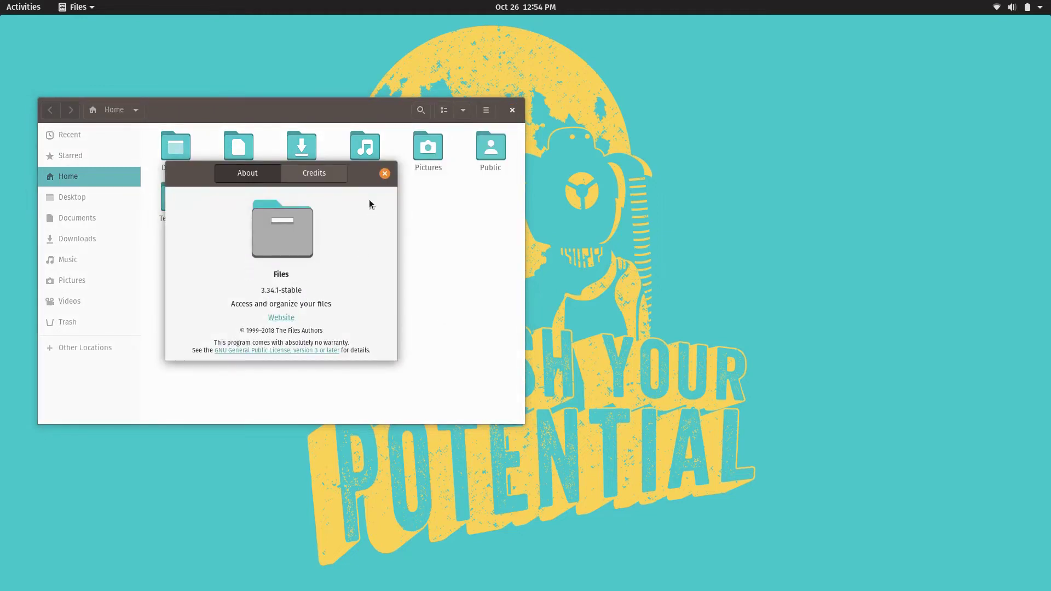
left_click(384, 174)
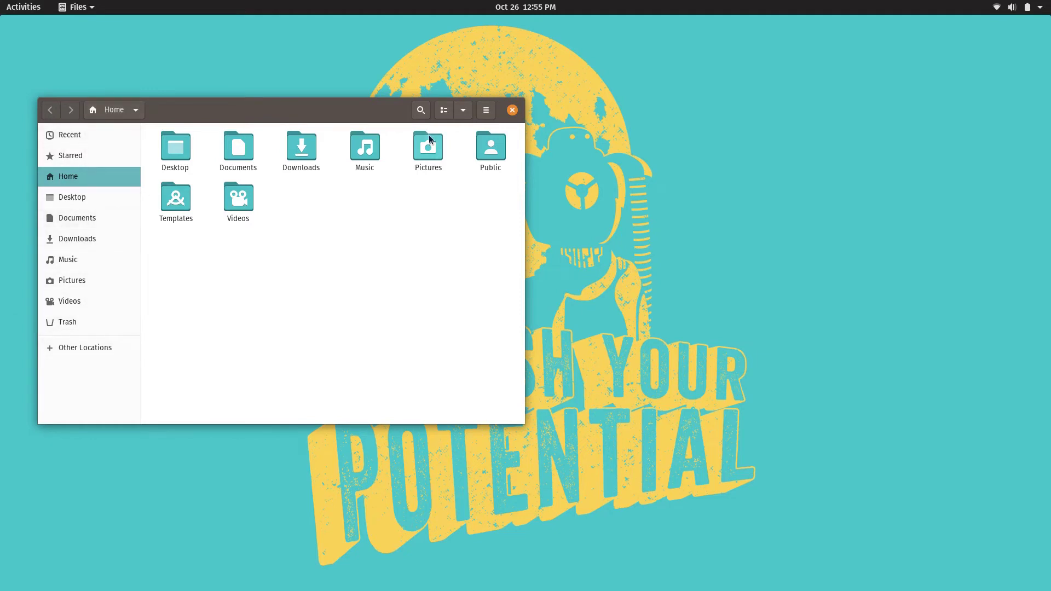
Check the file search field and view the Home folder as a list before restoring the icon view
left_click(421, 116)
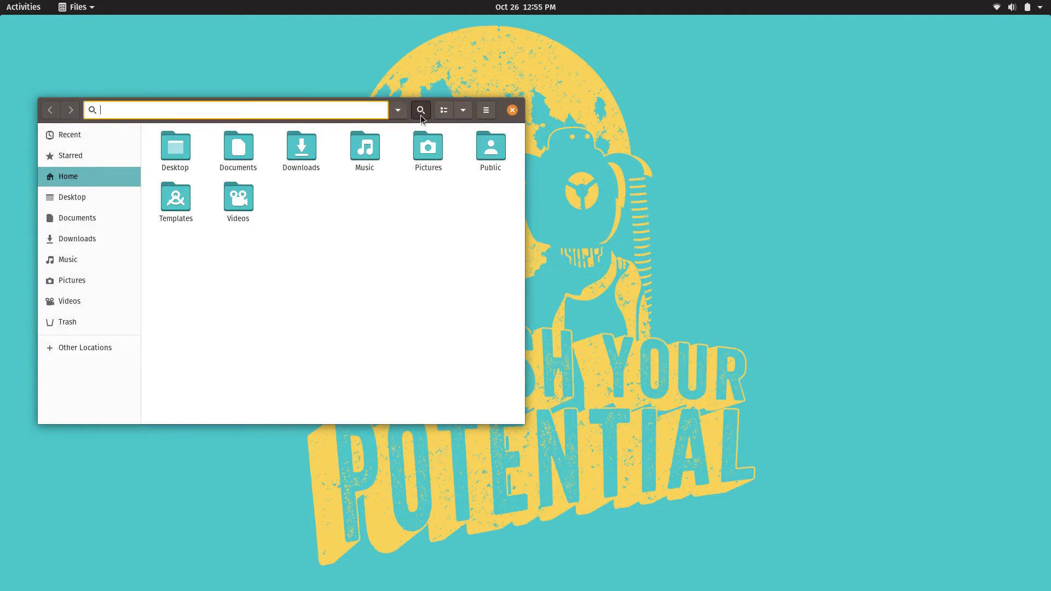
left_click(422, 116)
left_click(444, 111)
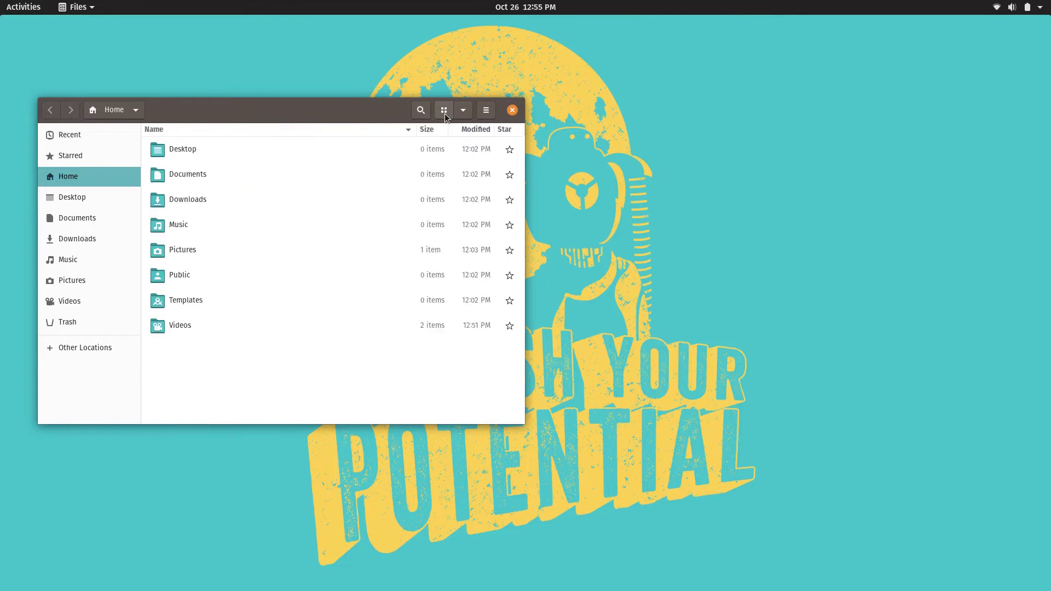
left_click(444, 113)
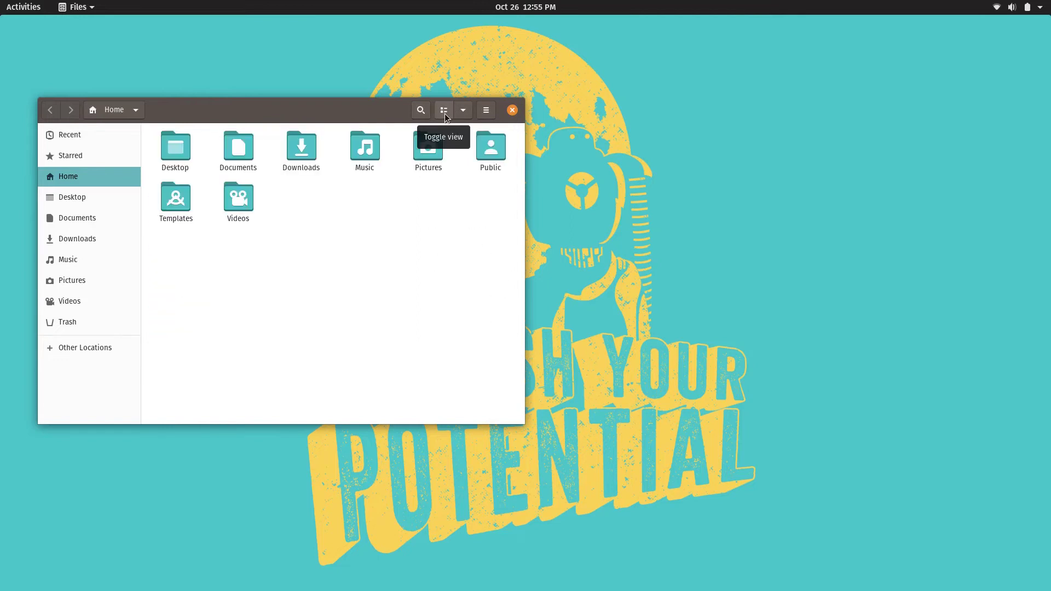
Examine the zoom and sorting options and the main menu of Files, and close the file manager
left_click(462, 111)
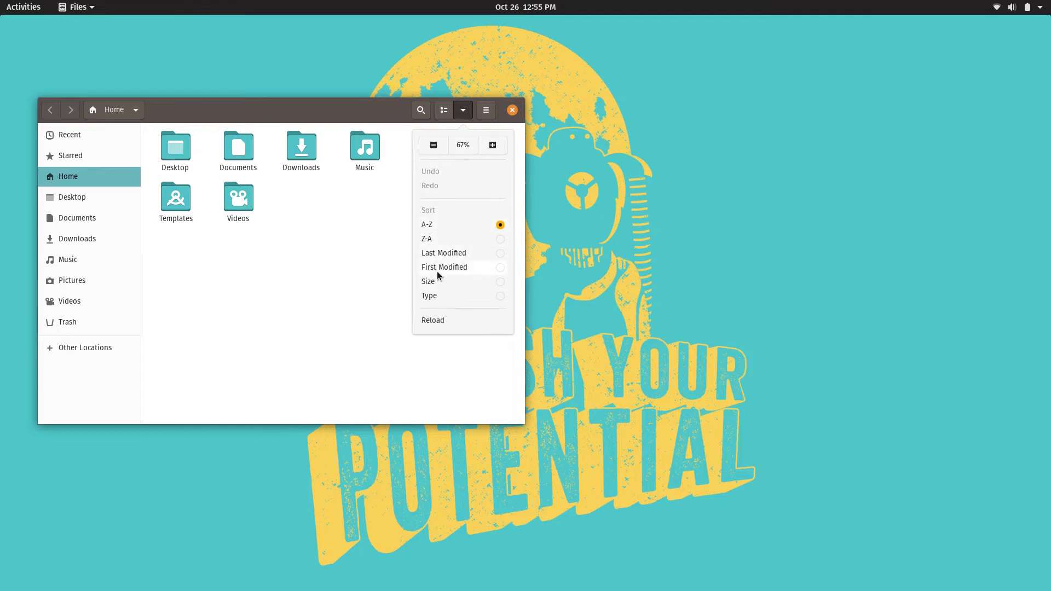
left_click(365, 311)
left_click(492, 112)
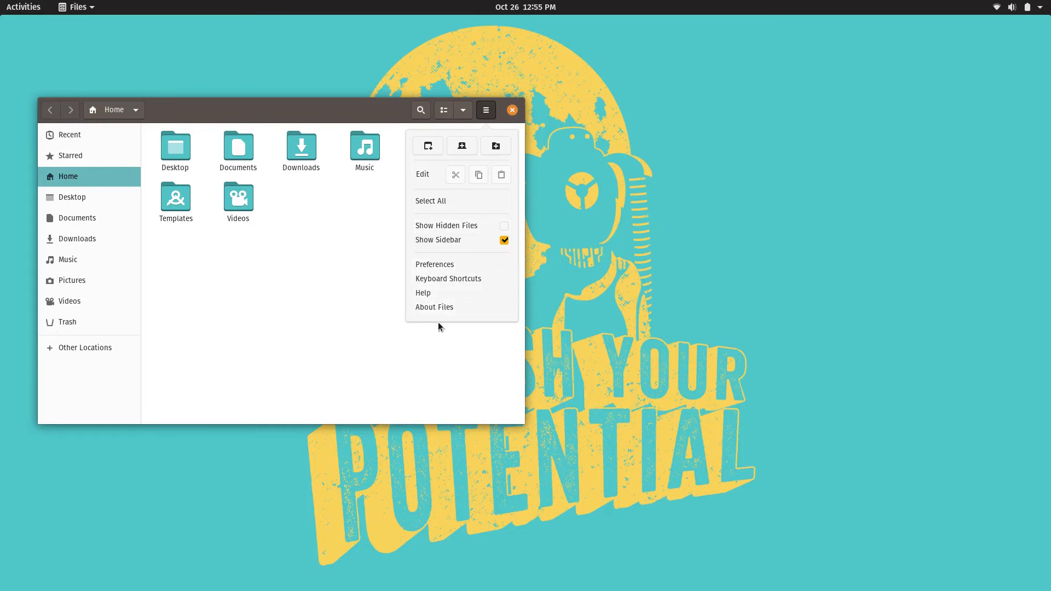
left_click(368, 308)
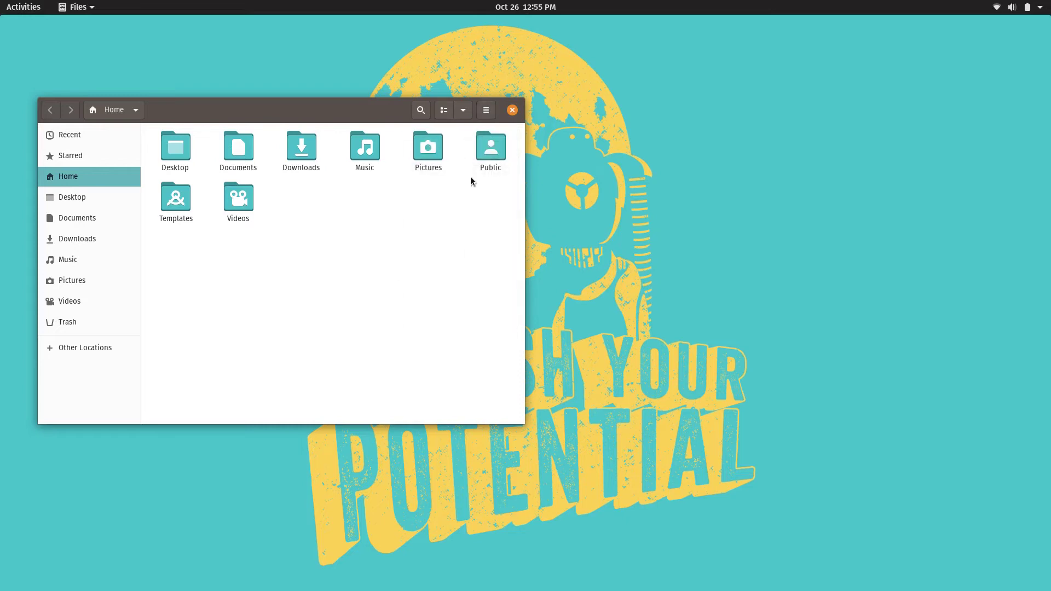
left_click(512, 113)
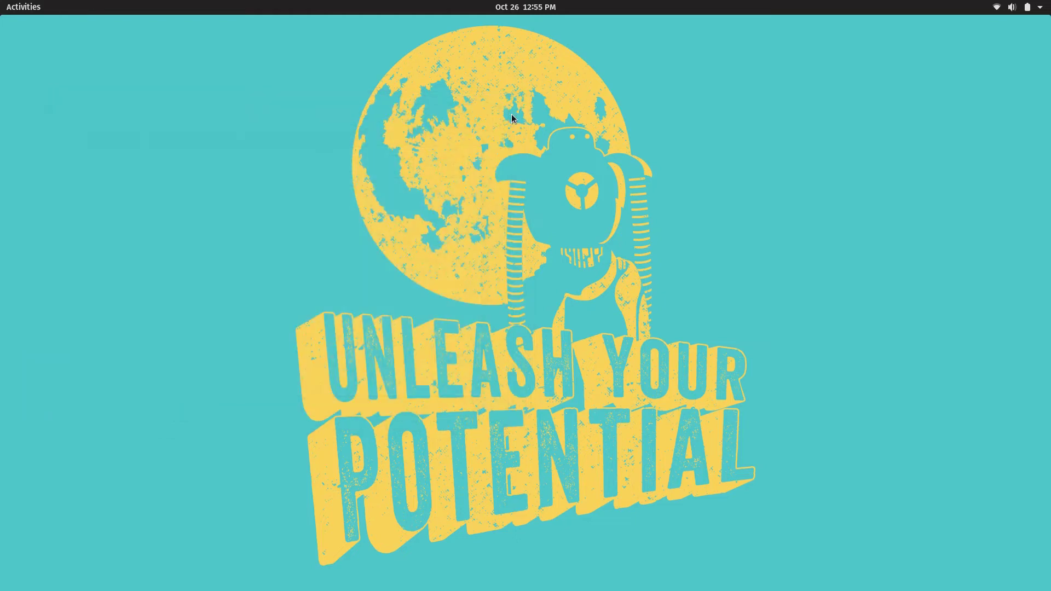
Launch Calculator from the application overview, view its basic mode window, and close it
key("super+a")
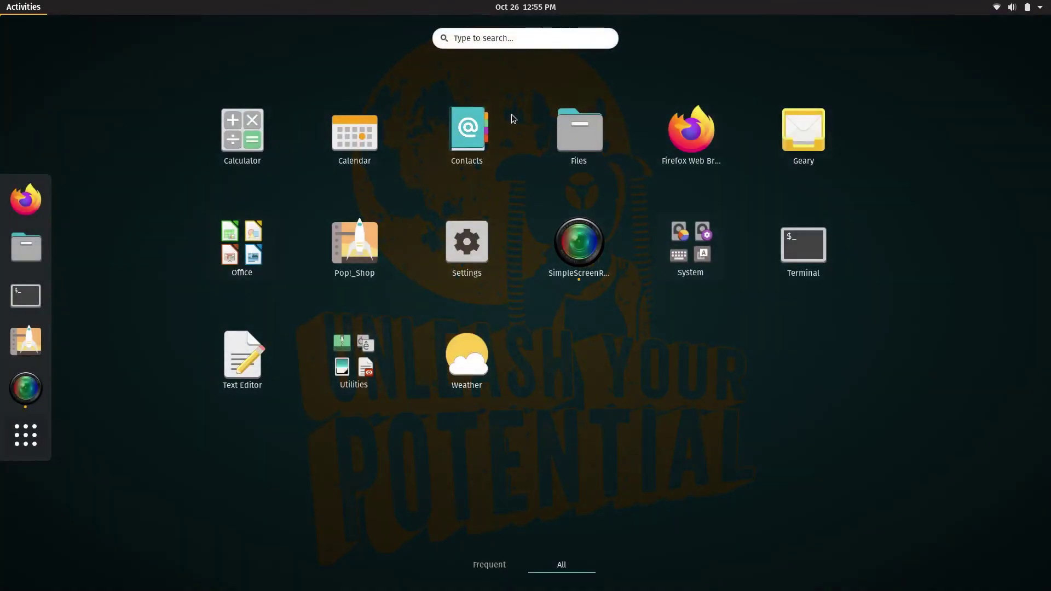
left_click(253, 138)
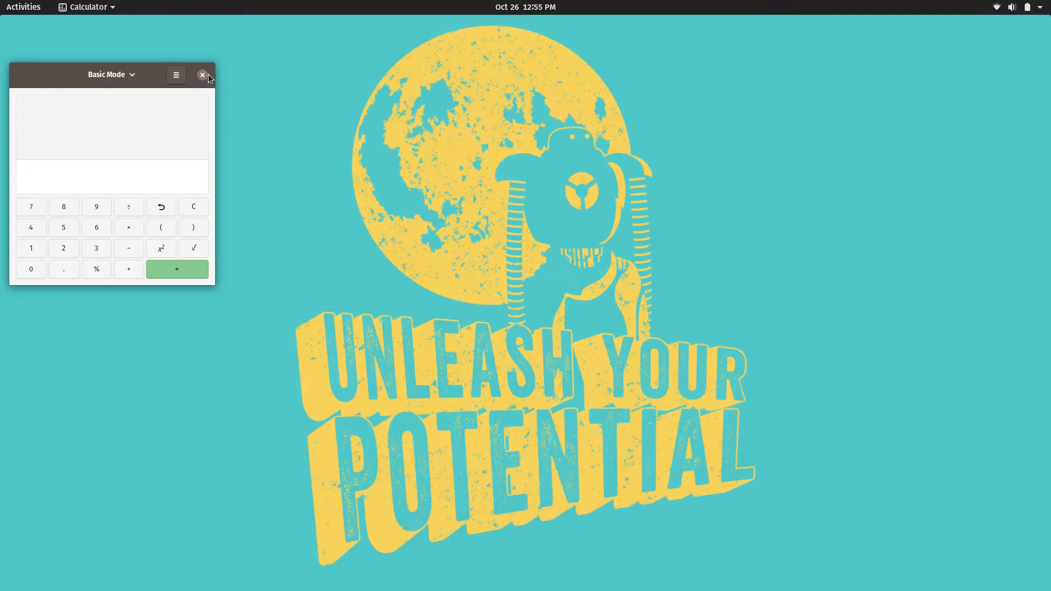
left_click(208, 75)
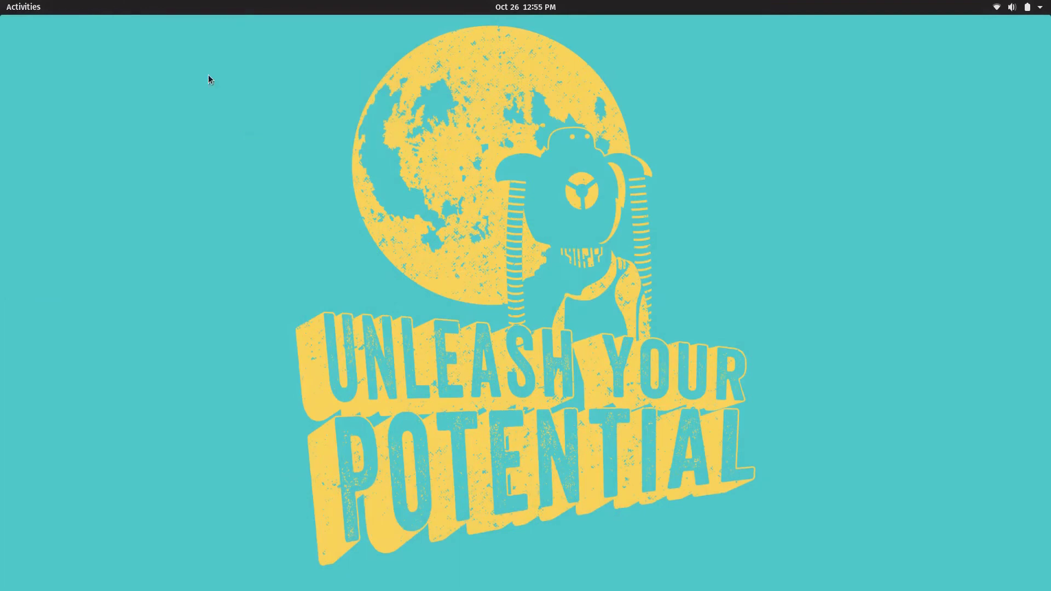
Launch Firefox, check its version information in the About dialog, and close the dialog and the browser
key("super+a")
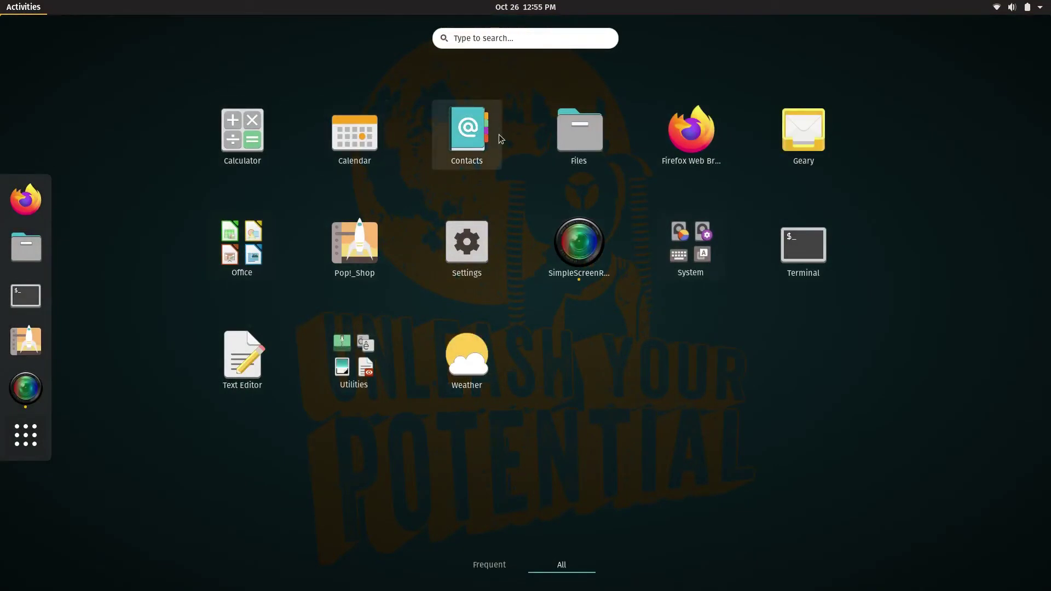
left_click(680, 151)
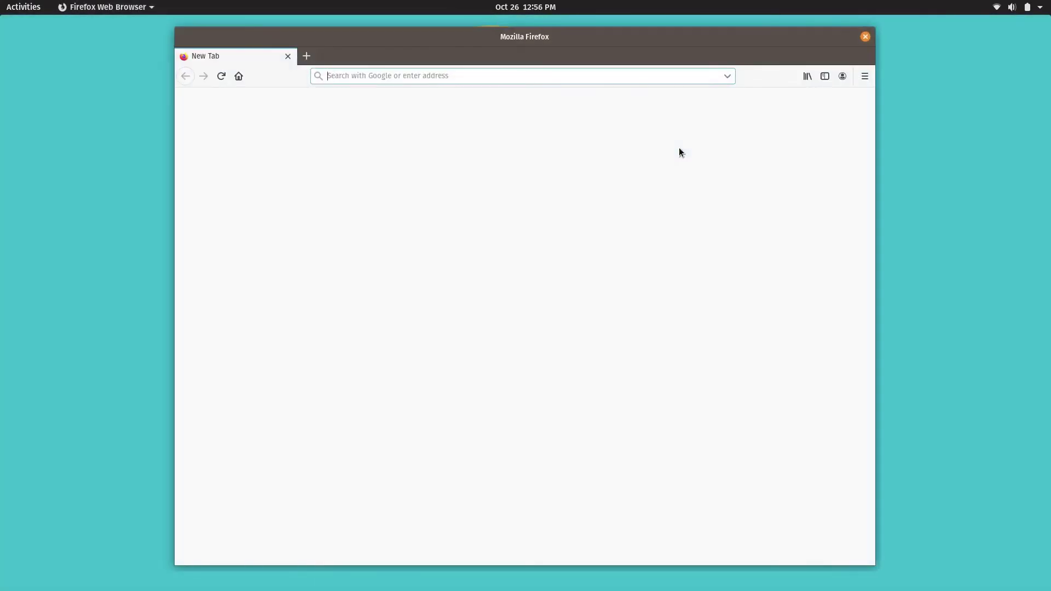
left_click(865, 76)
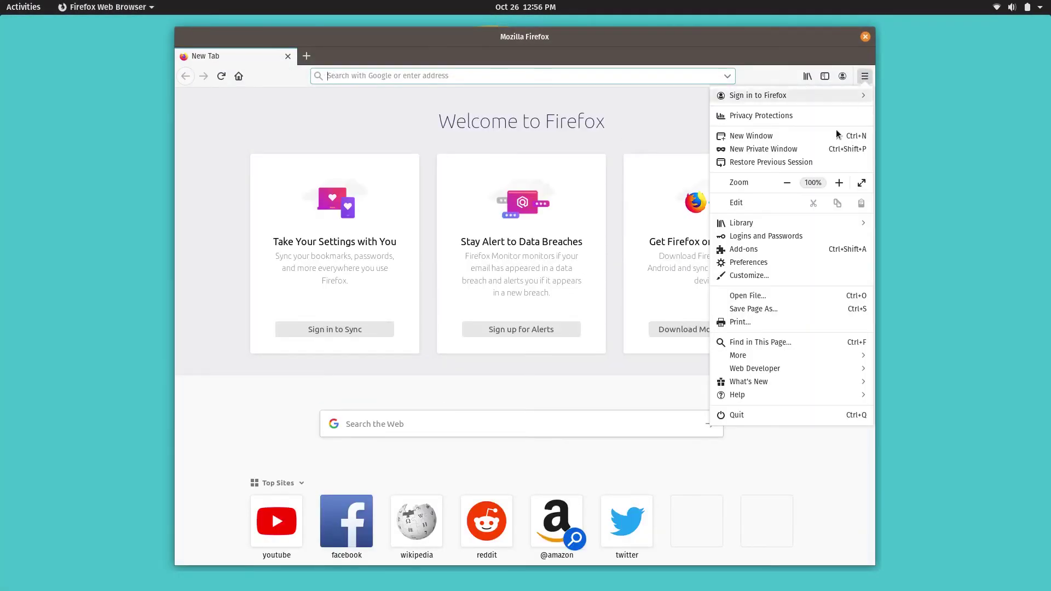
left_click(774, 395)
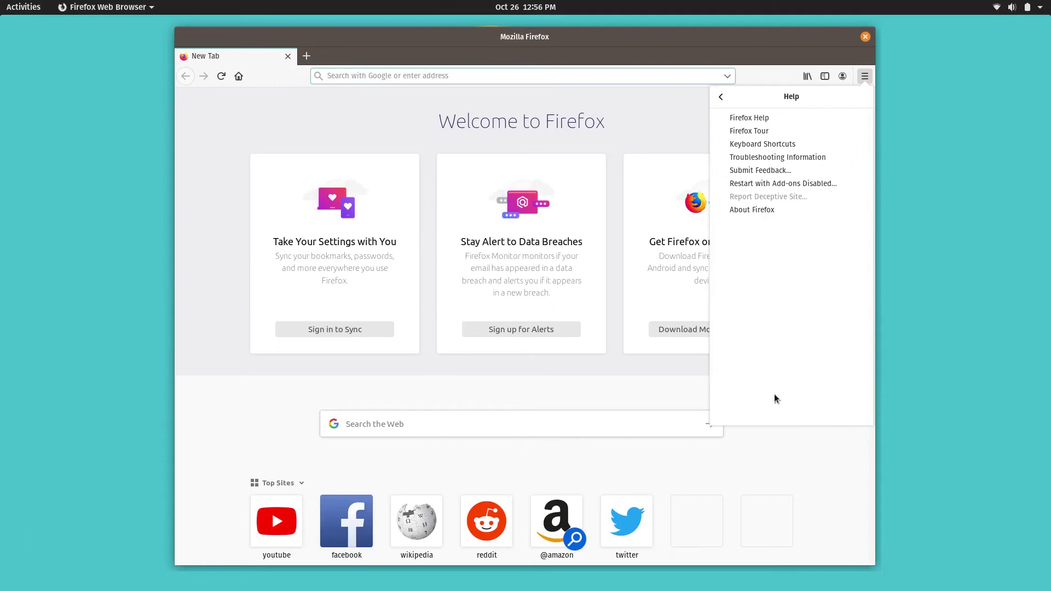
left_click(797, 210)
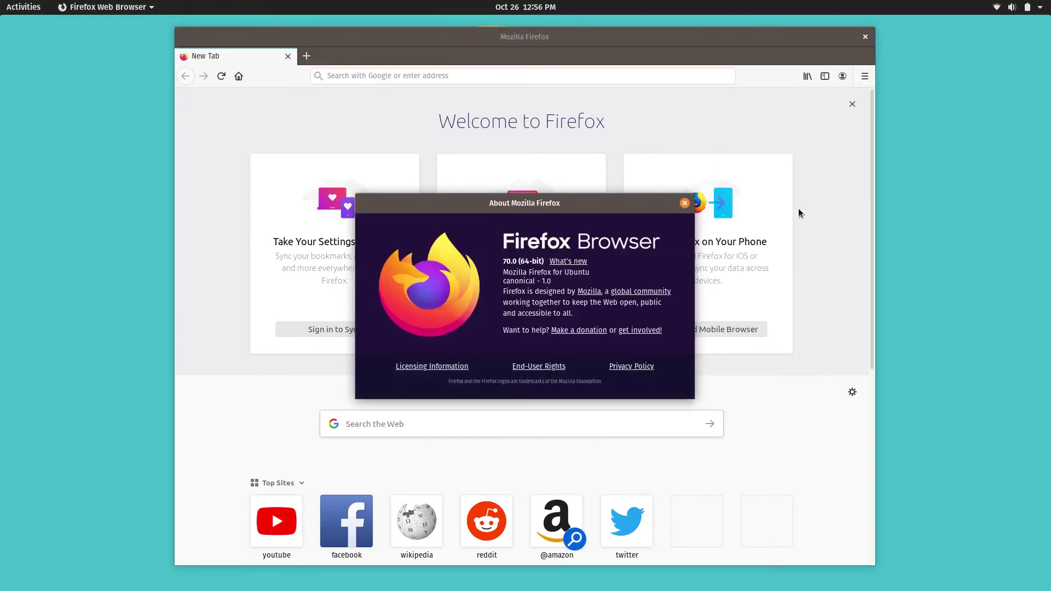
left_click_drag(503, 261, 517, 262)
left_click(684, 203)
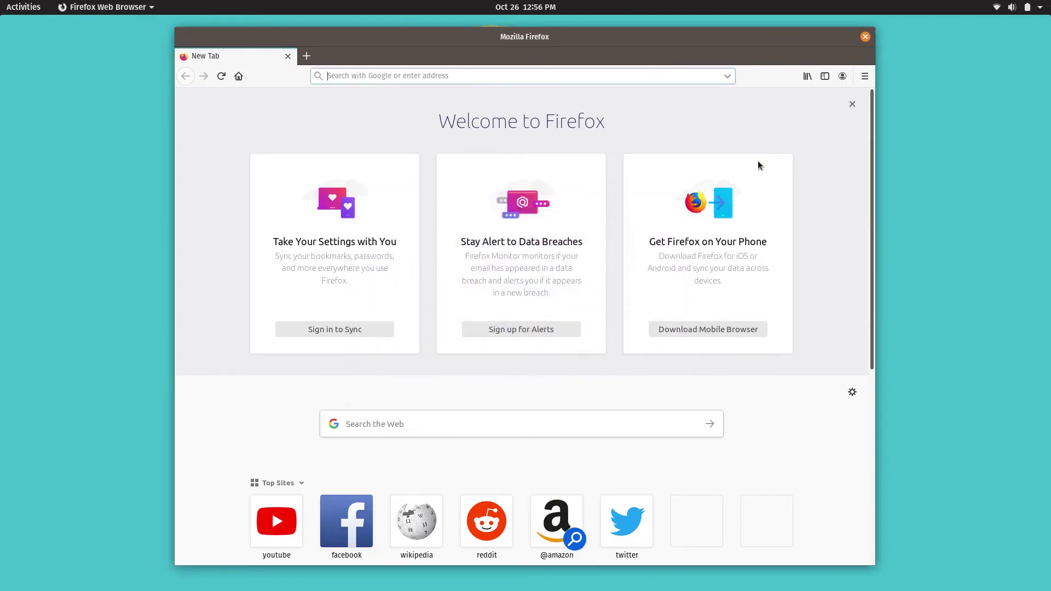
left_click(863, 37)
Examine the launcher options offered for Geary in the application overview and dismiss them
key("super+a")
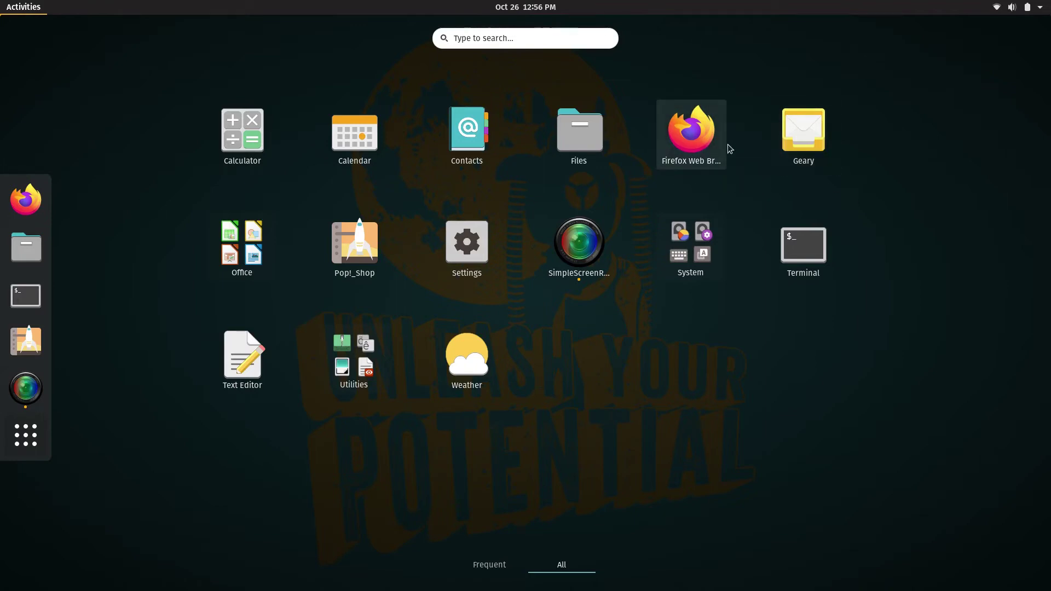
right_click(803, 130)
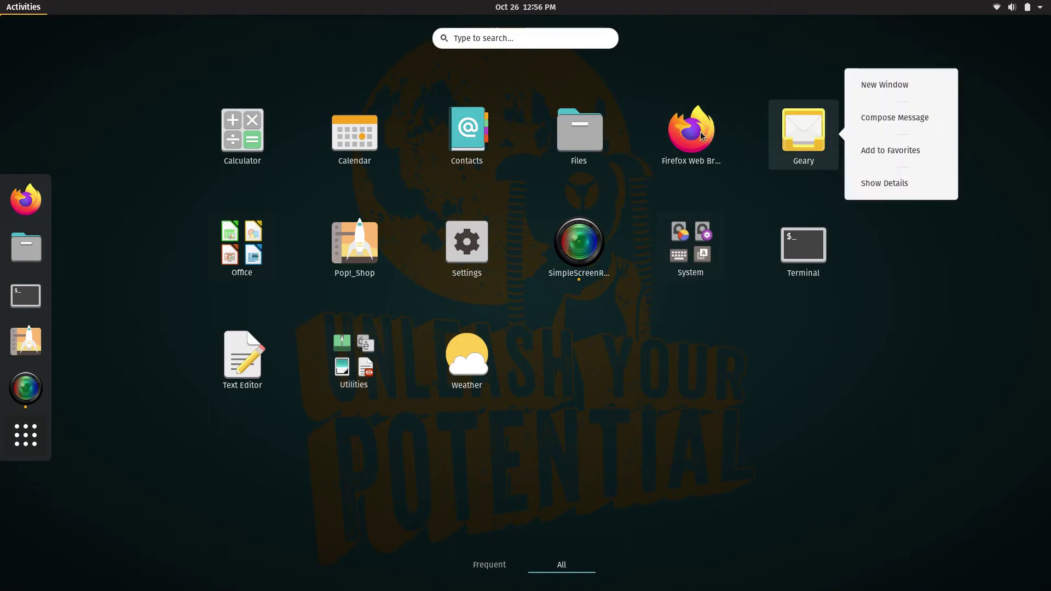
left_click(789, 74)
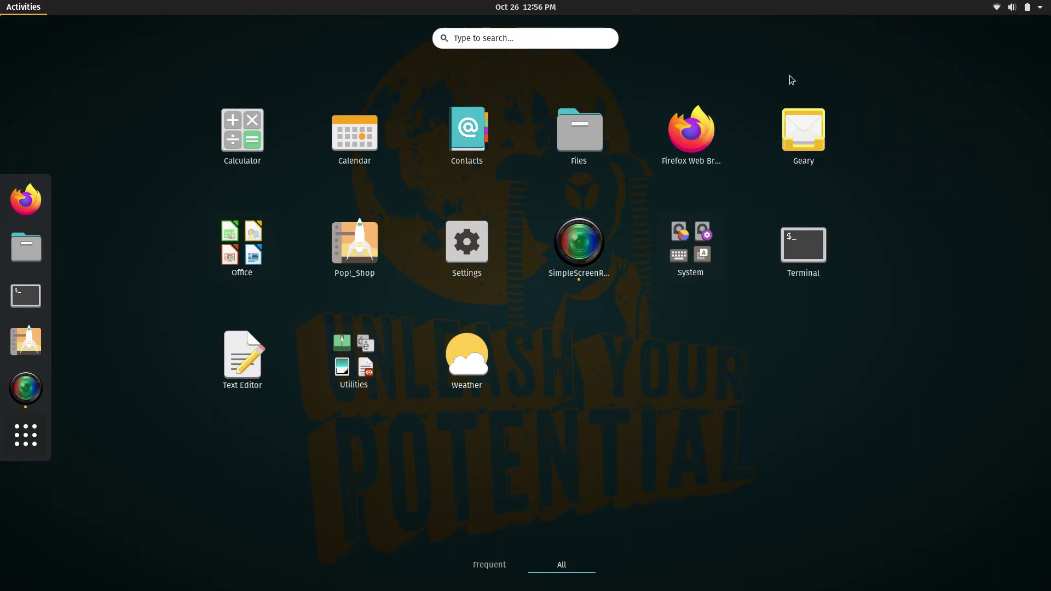
right_click(803, 138)
left_click(824, 80)
right_click(796, 130)
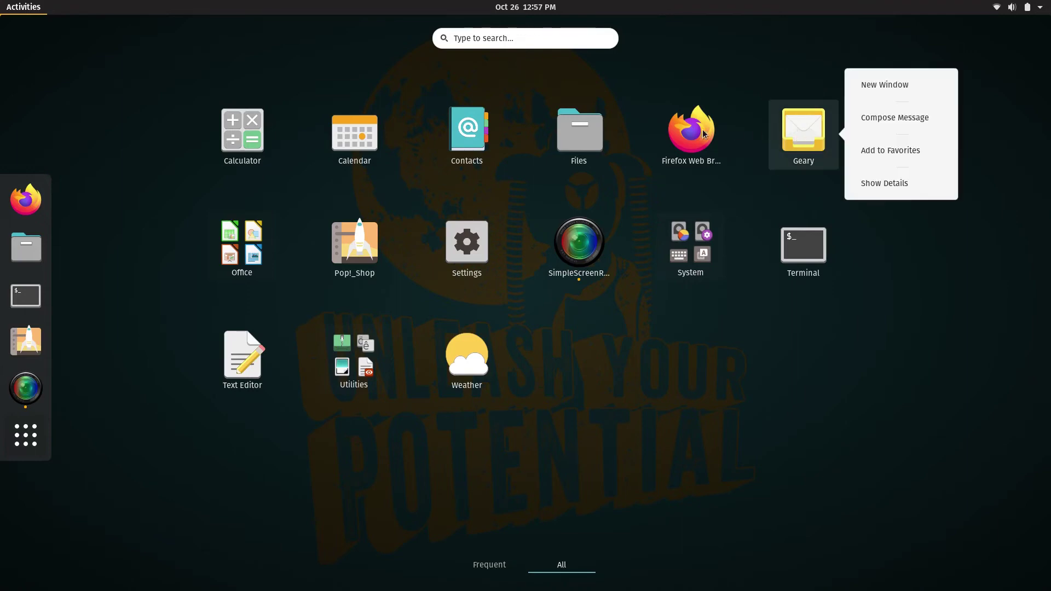
left_click(784, 132)
Group Geary with Firefox into one application folder and check the folder's rename option without changing its name
left_click_drag(800, 117, 687, 141)
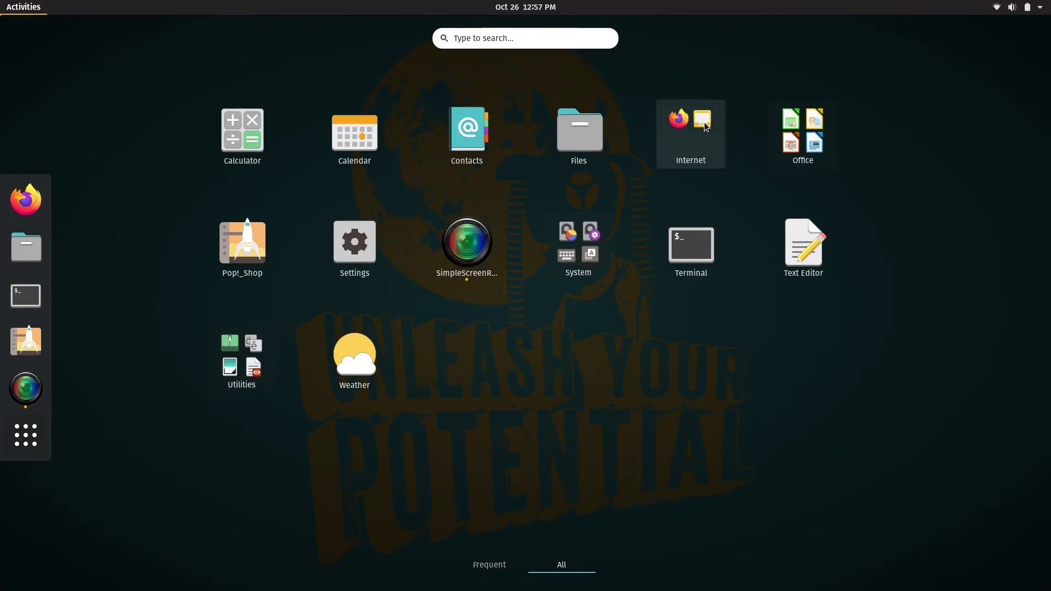
right_click(695, 153)
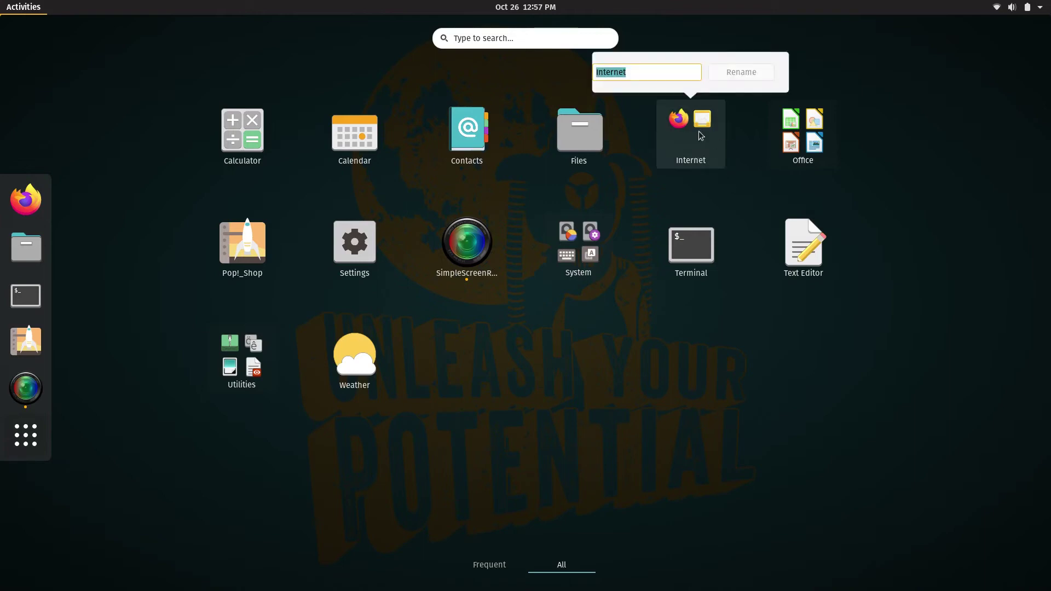
left_click(854, 76)
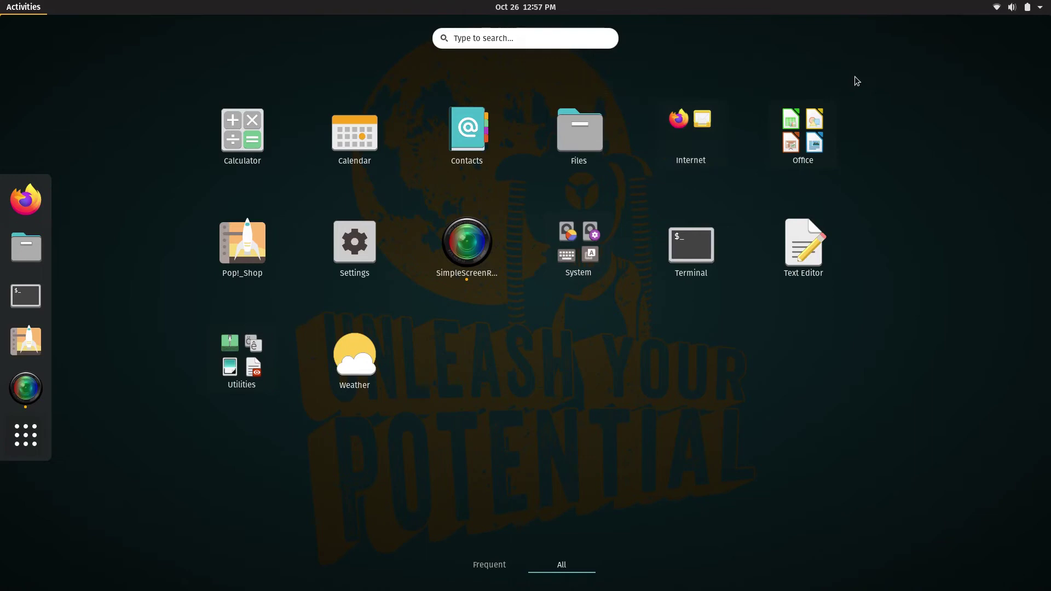
Launch LibreOffice Writer from the Office folder, check the LibreOffice version information, and close Writer
left_click(792, 140)
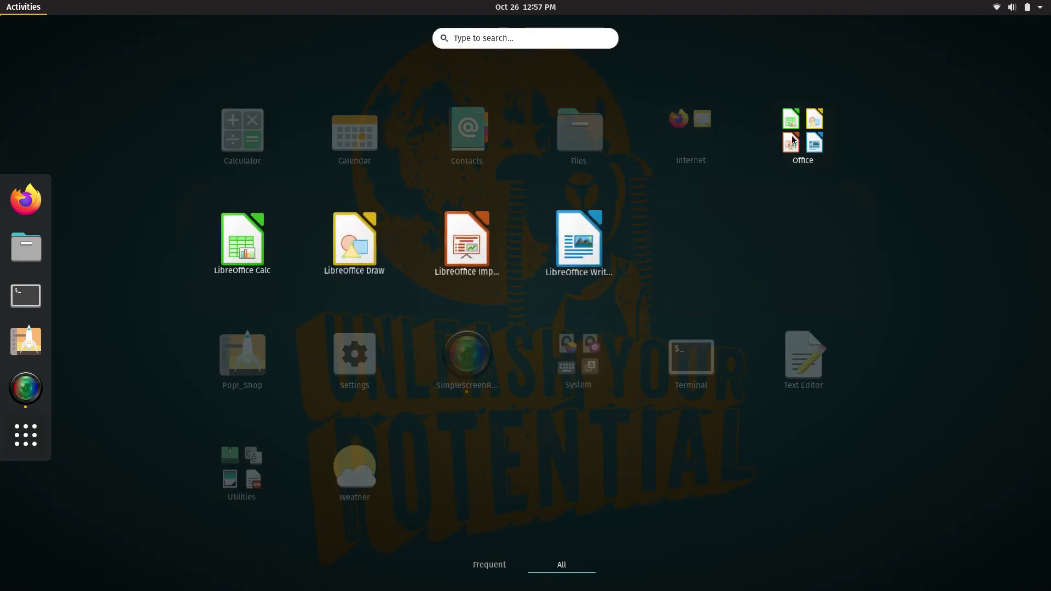
left_click(578, 241)
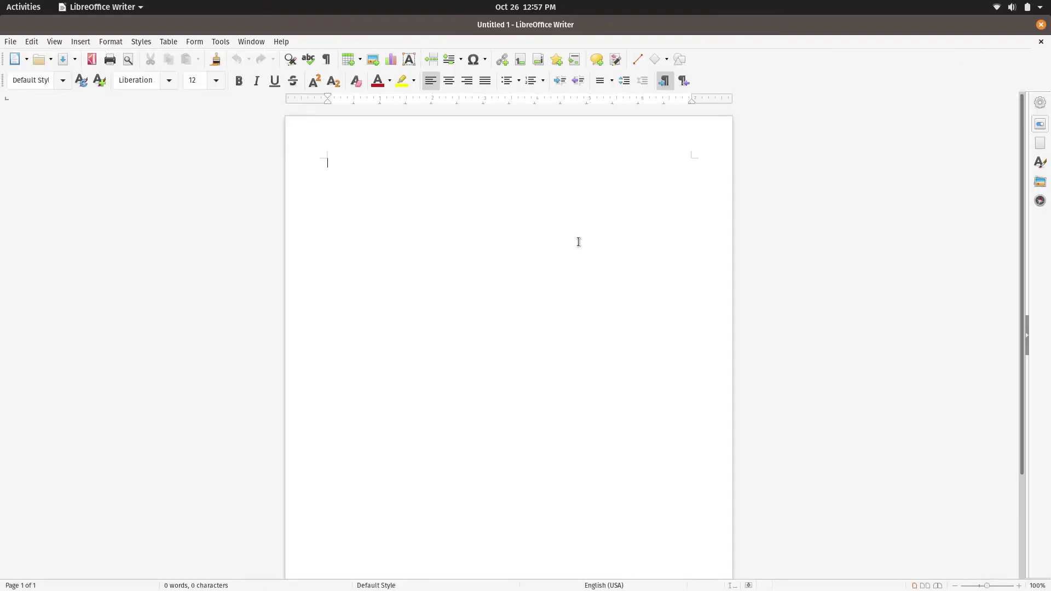
left_click(282, 42)
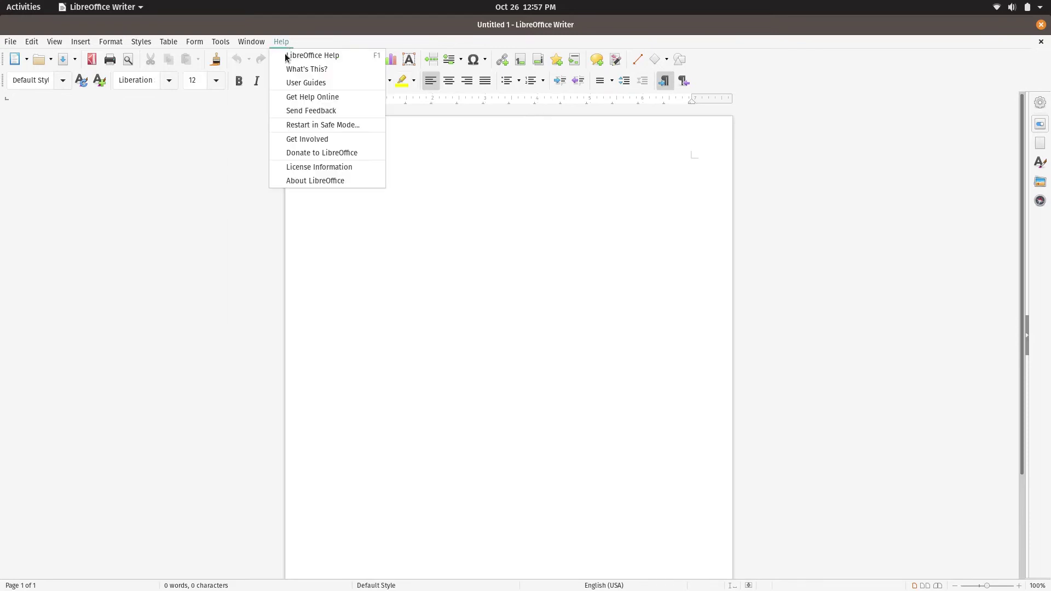
left_click(321, 180)
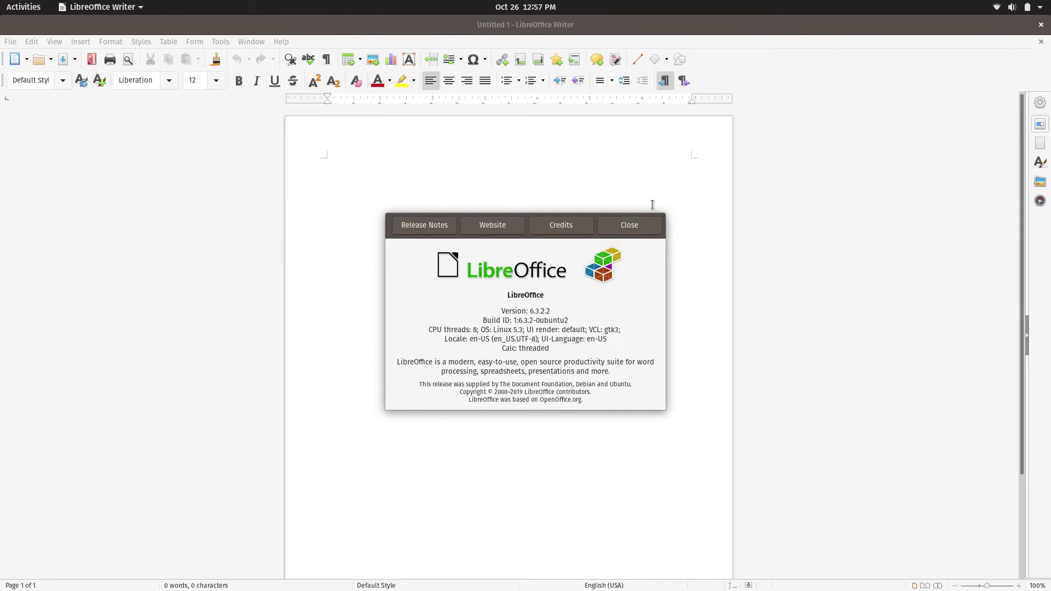
left_click(629, 225)
left_click(1041, 26)
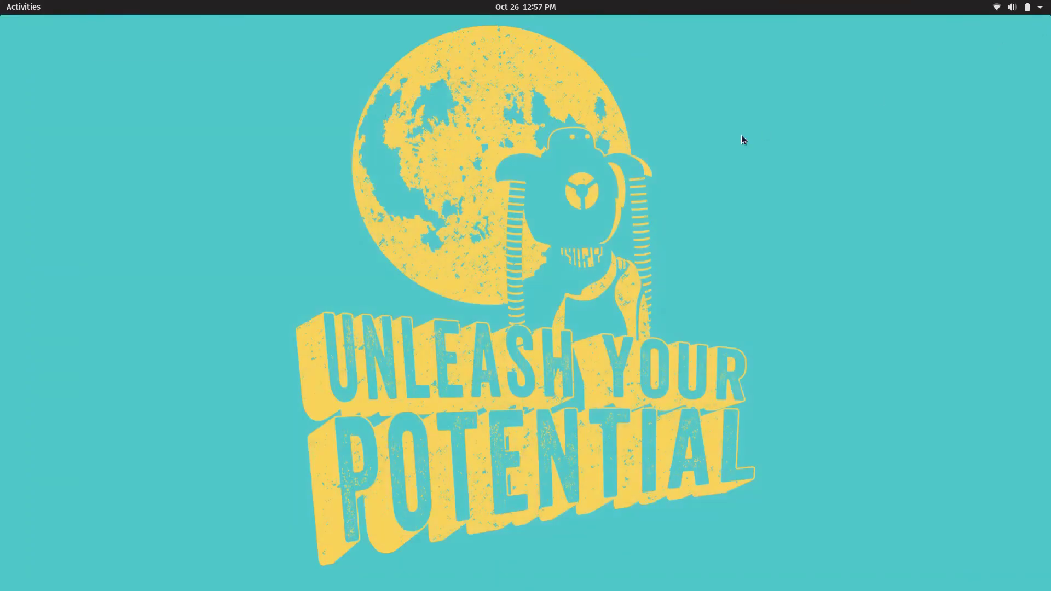
Launch Pop!_Shop, maximize its window, and look through the Pop!_Picks and categories on the home page
key("super+a")
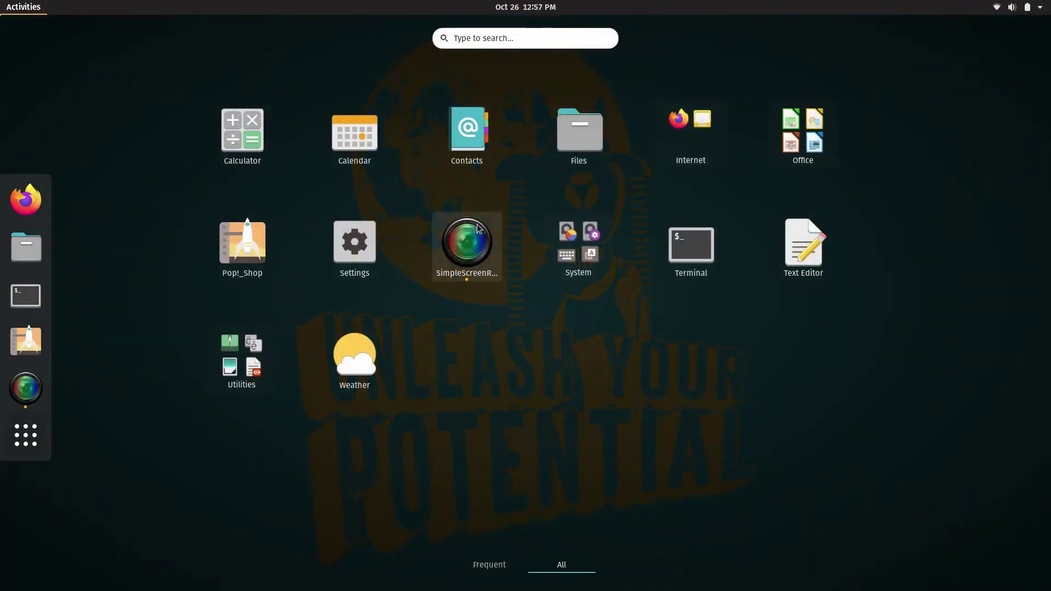
left_click(239, 255)
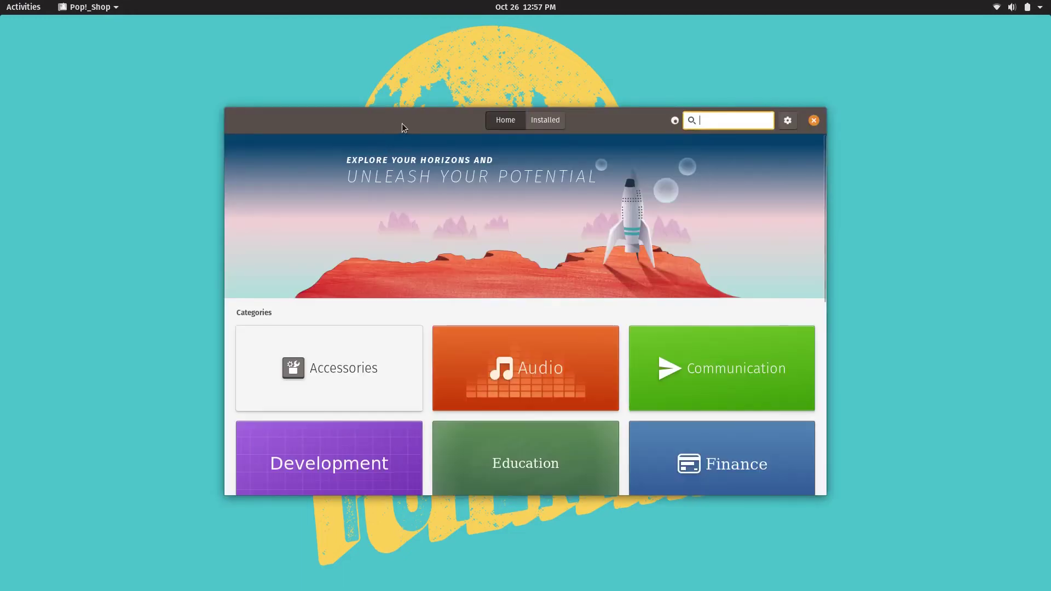
double_click(401, 123)
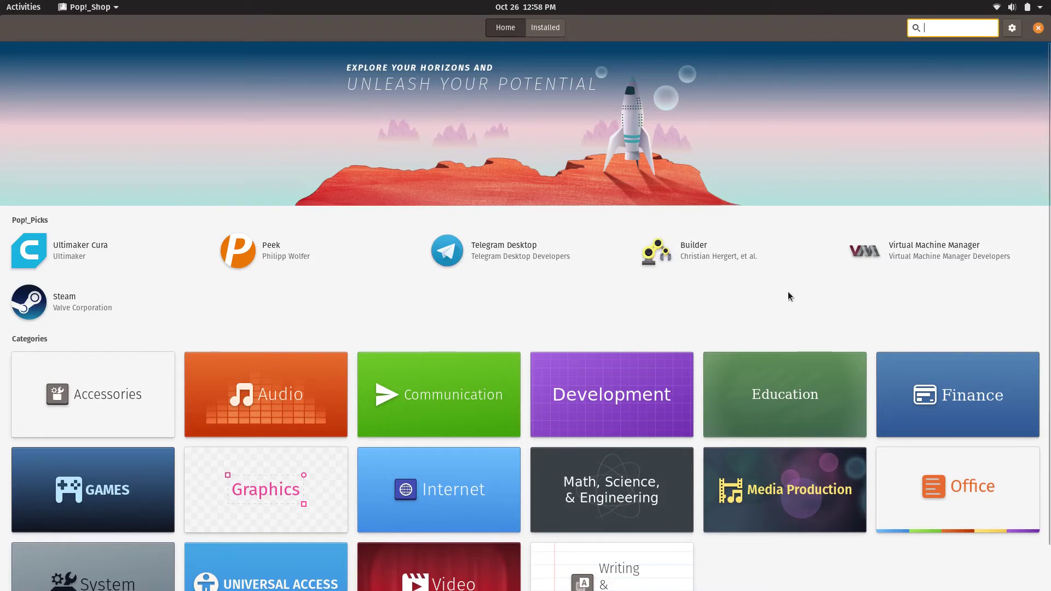
scroll(788, 293, "down", 2)
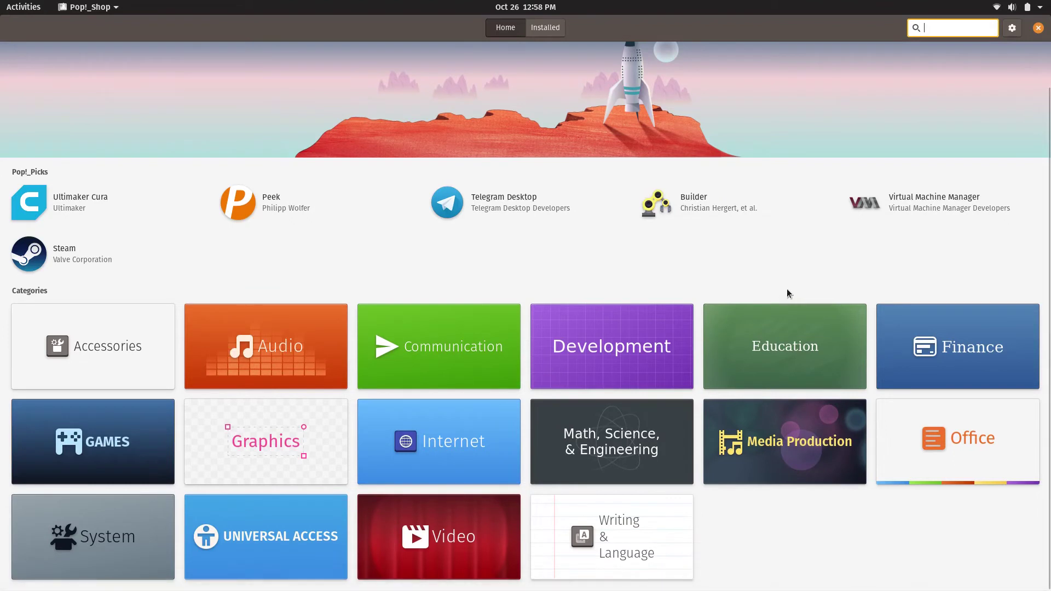
Look through the list of installed applications and drivers in Pop!_Shop
left_click(556, 28)
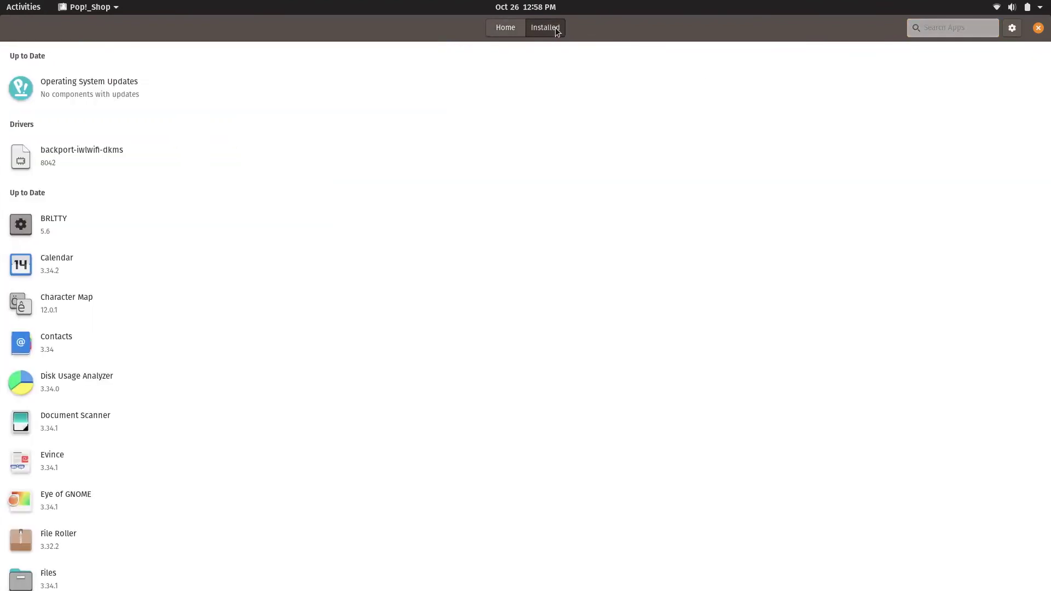
scroll(514, 225, "down", 10)
scroll(514, 225, "down", 10)
scroll(514, 225, "up", 20)
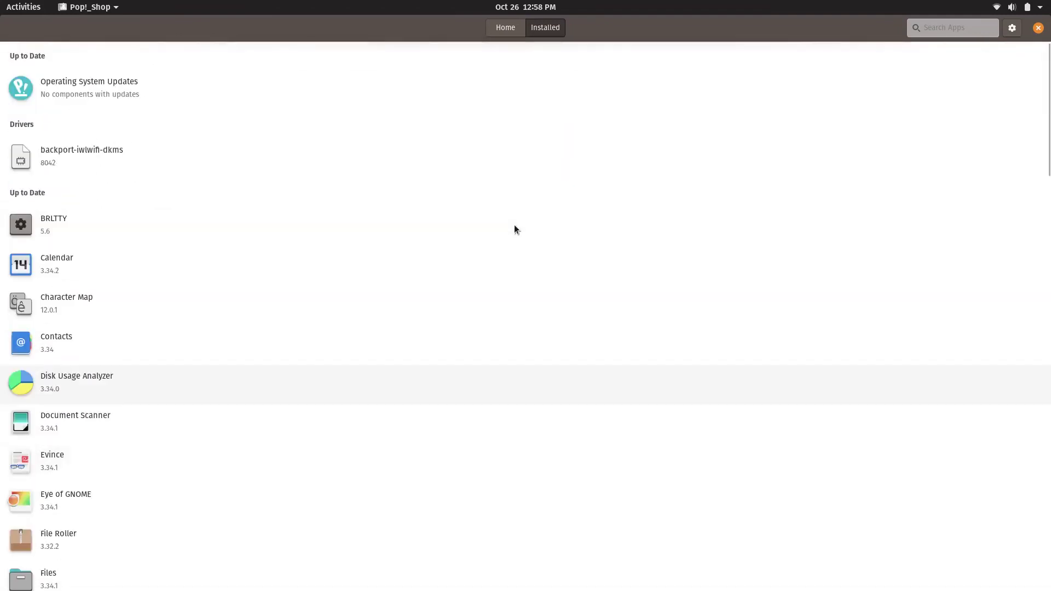
scroll(489, 319, "down", 10)
scroll(489, 320, "down", 15)
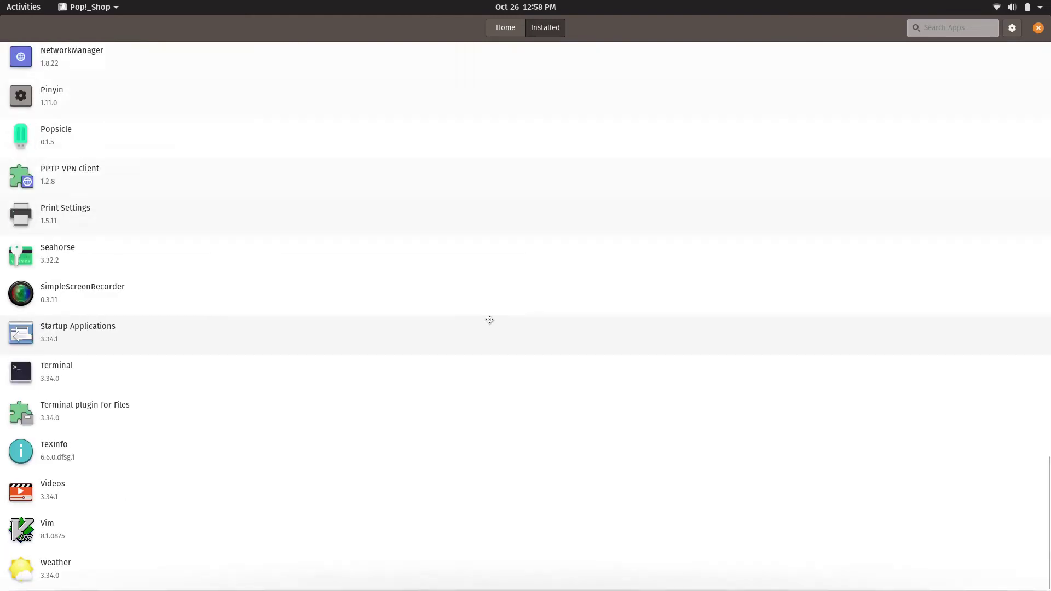
Open Geary from the installed applications and uninstall it, authenticating with the account password
scroll(489, 320, "up", 8)
scroll(489, 320, "up", 10)
scroll(489, 319, "up", 5)
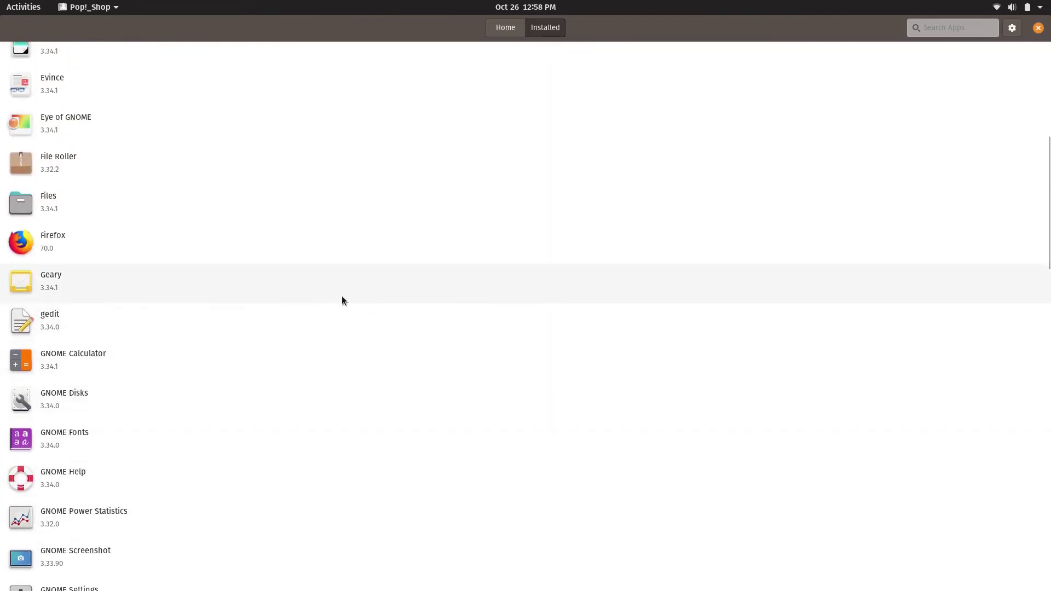
left_click(342, 297)
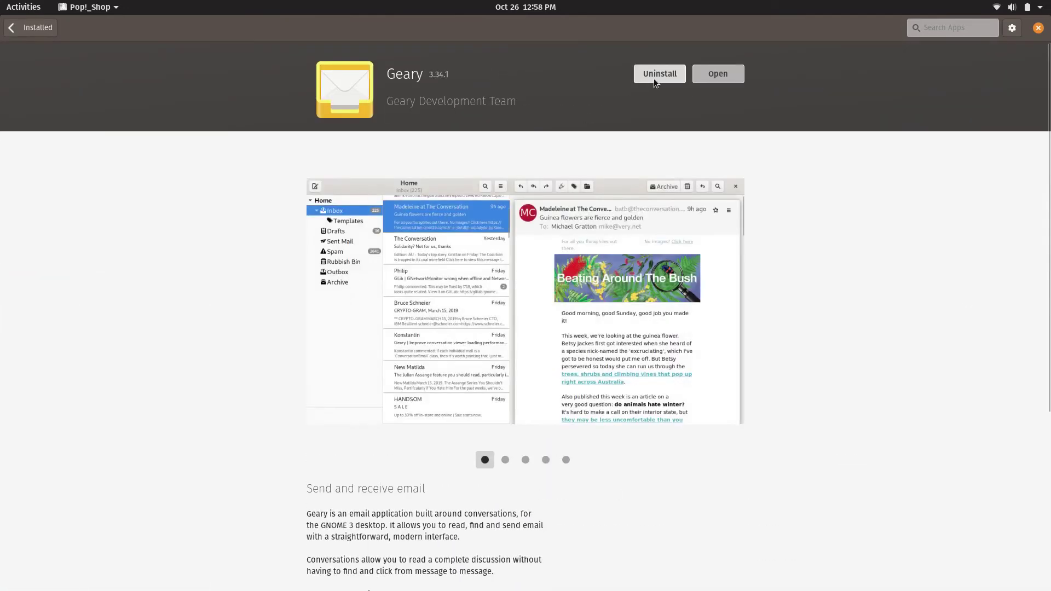
left_click(663, 74)
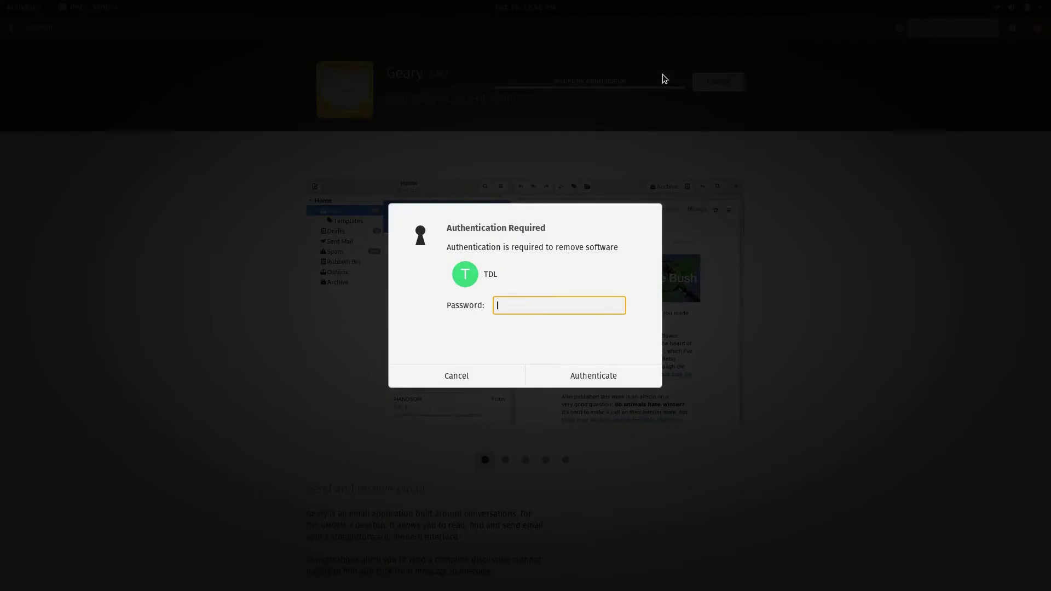
type("●●●●●●●●●●")
key("Return")
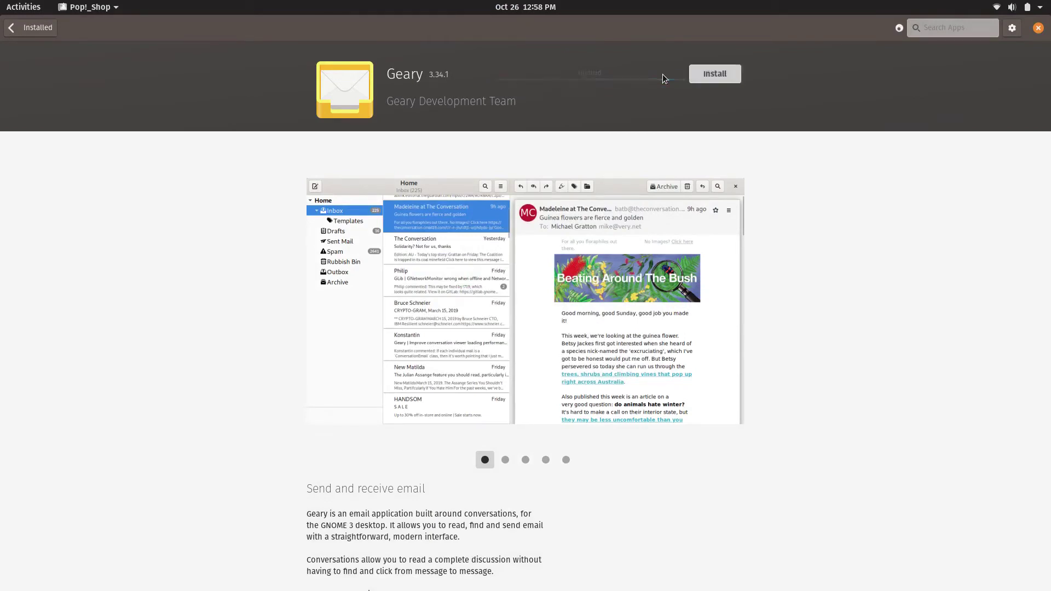
Return from the Geary page to the shop's home page and open the Audio category
left_click(31, 32)
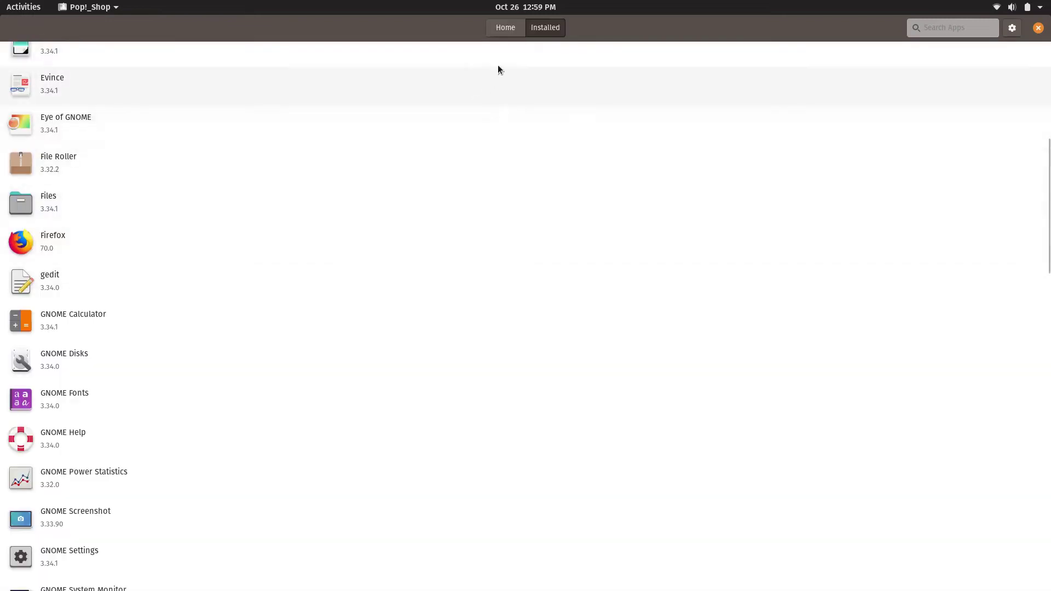
left_click(503, 30)
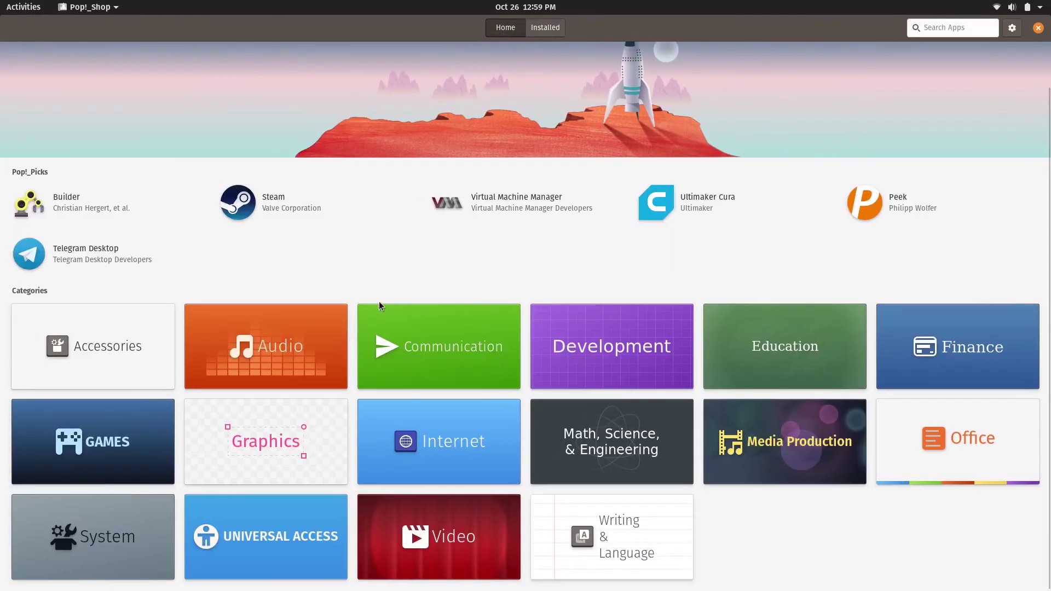
left_click(301, 347)
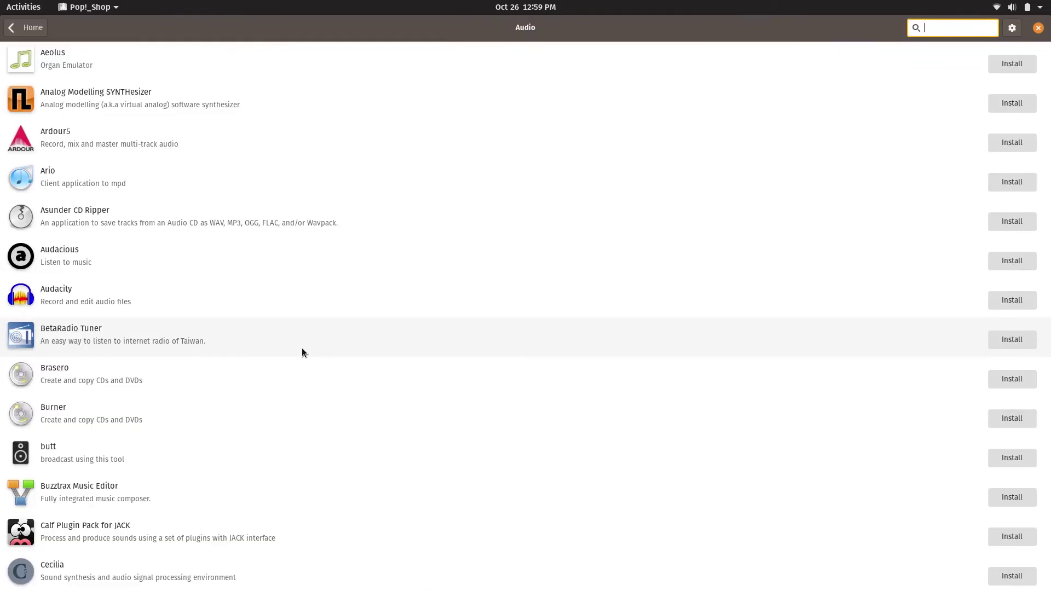
Look through the applications in the Audio category and close Pop!_Shop
scroll(378, 195, "down", 20)
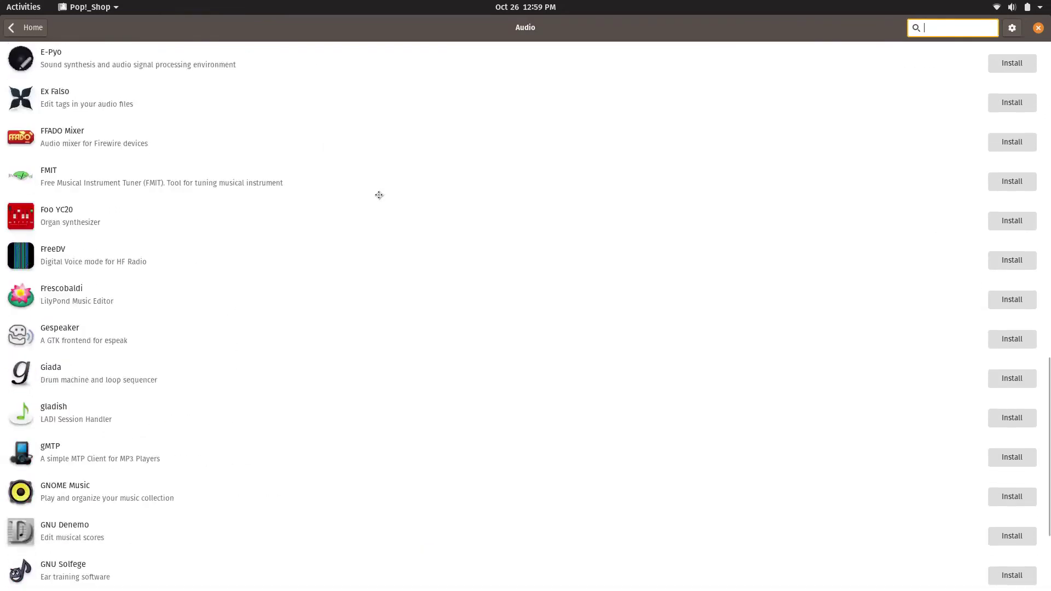
scroll(378, 194, "up", 20)
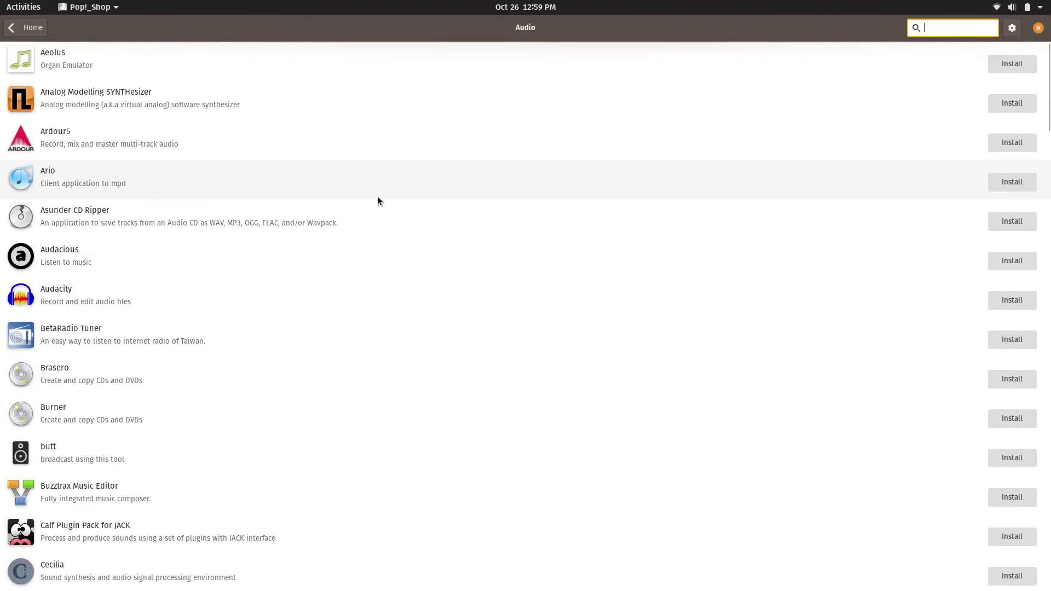
left_click(1038, 28)
Open Disks from the System application folder, examine the SSD's partition layout, and close it
key("super")
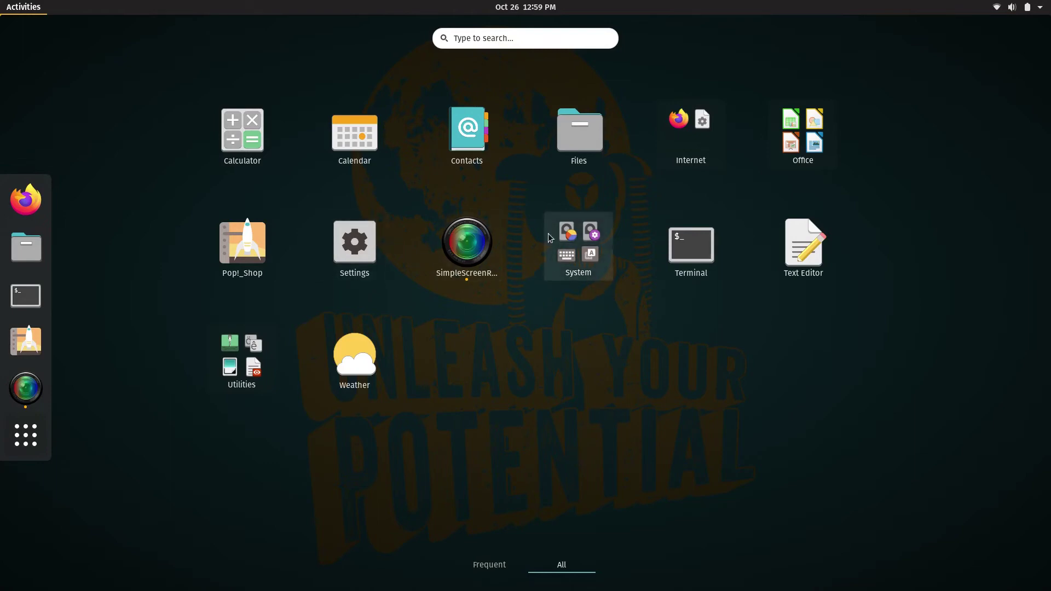
left_click(596, 257)
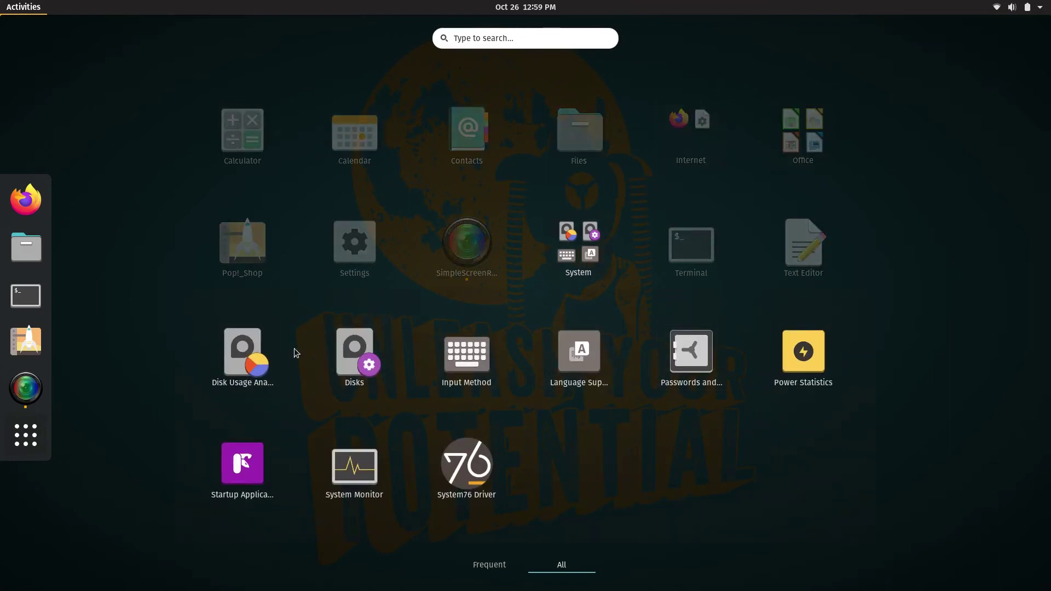
left_click(359, 351)
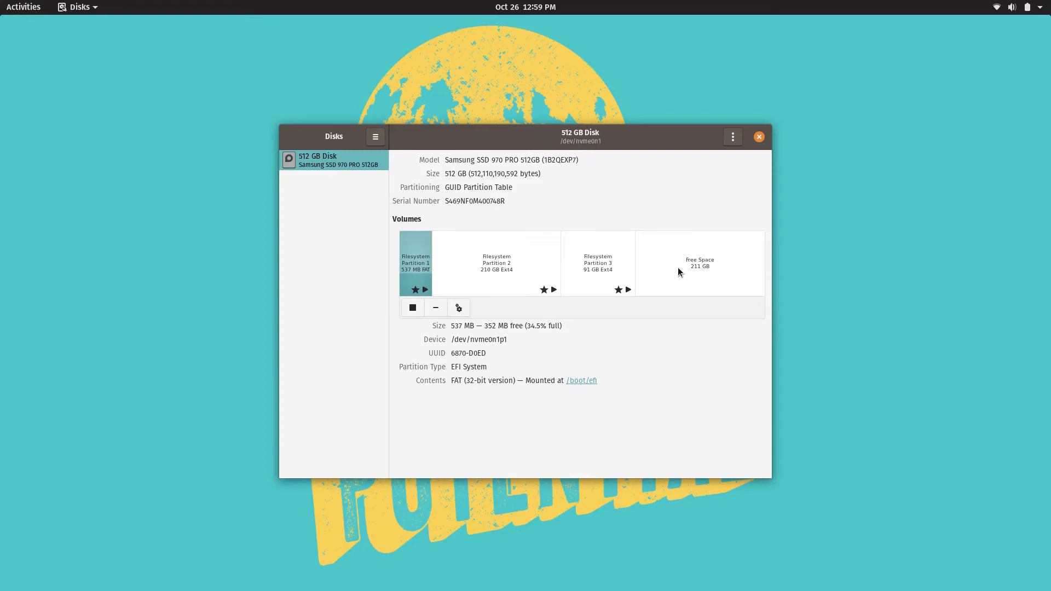
left_click(759, 137)
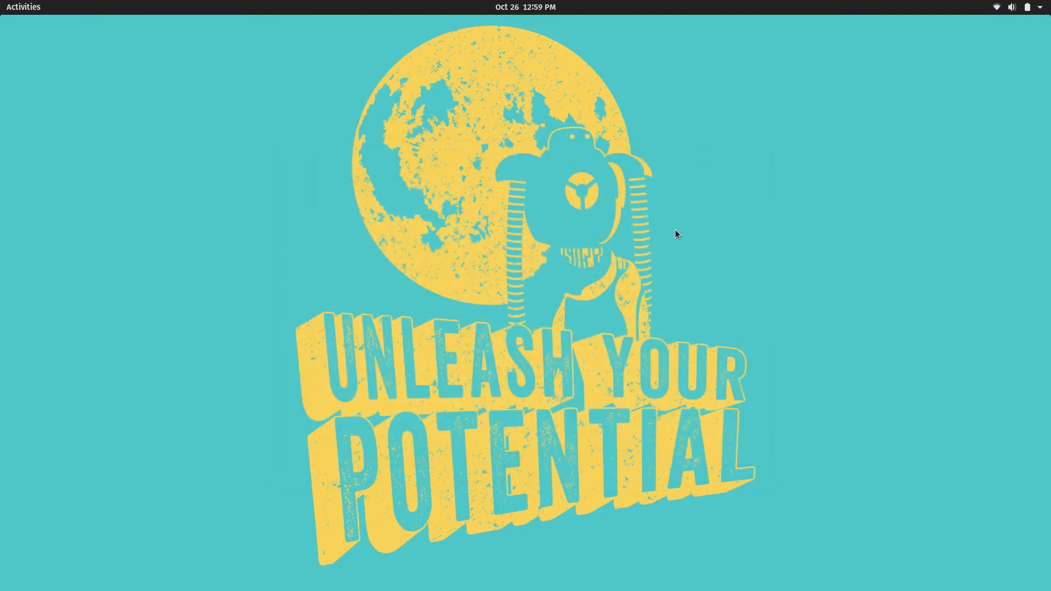
Open System Monitor from the System application folder, check the file systems and resource usage, and close it
key("super+a")
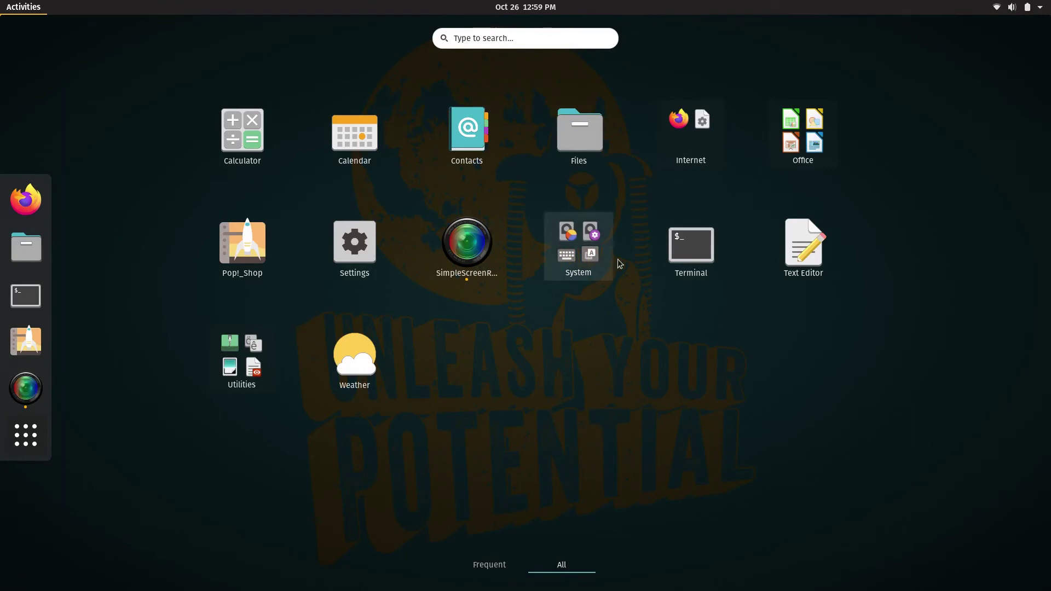
left_click(572, 257)
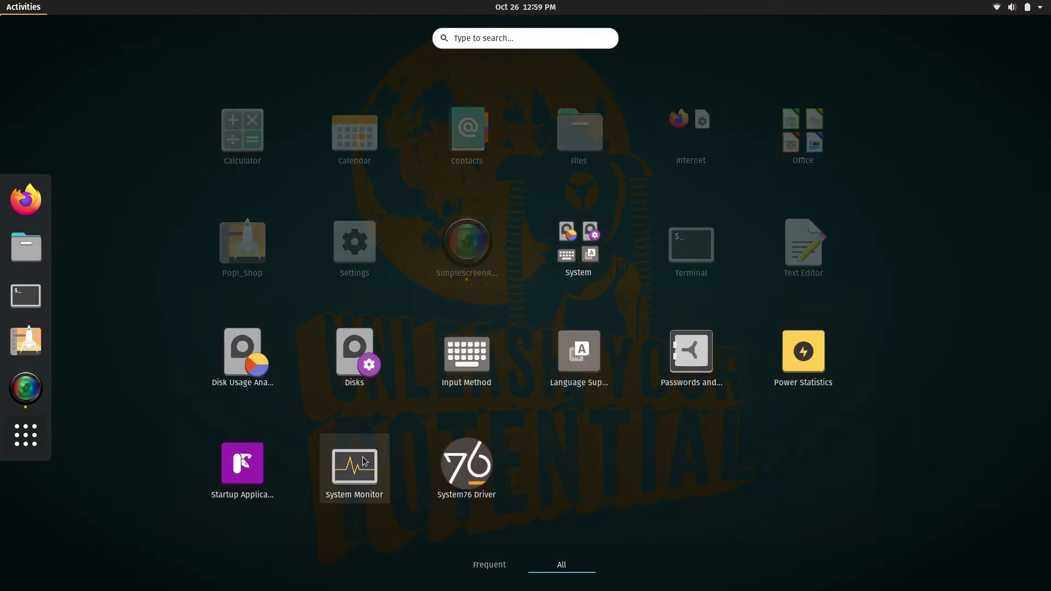
left_click(364, 460)
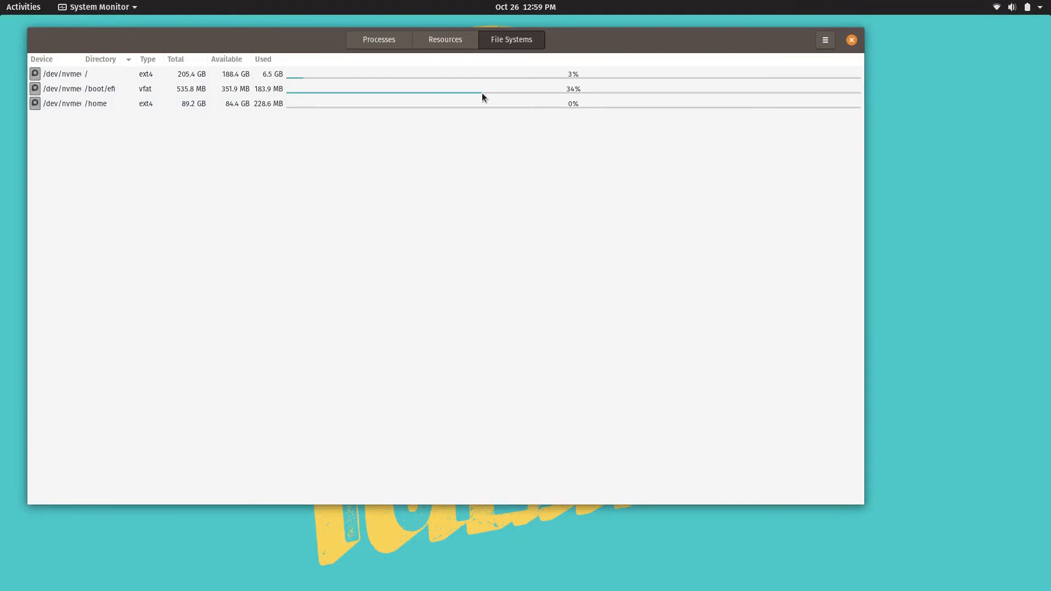
left_click(459, 37)
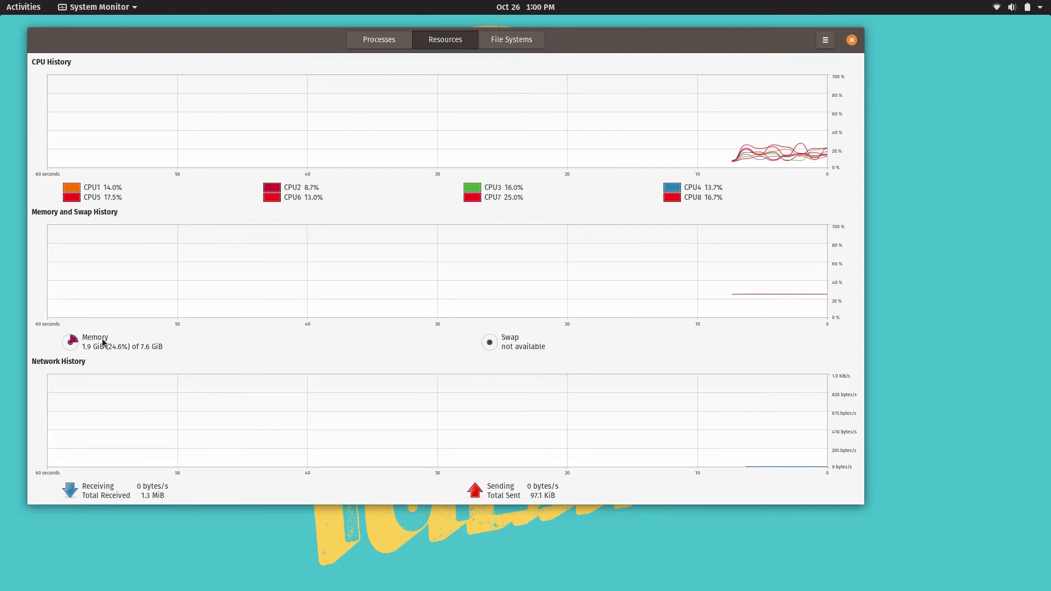
left_click(852, 39)
Launch Files, view the screenshot in the Pictures folder, and close both the image viewer and Files
key("super")
type("files")
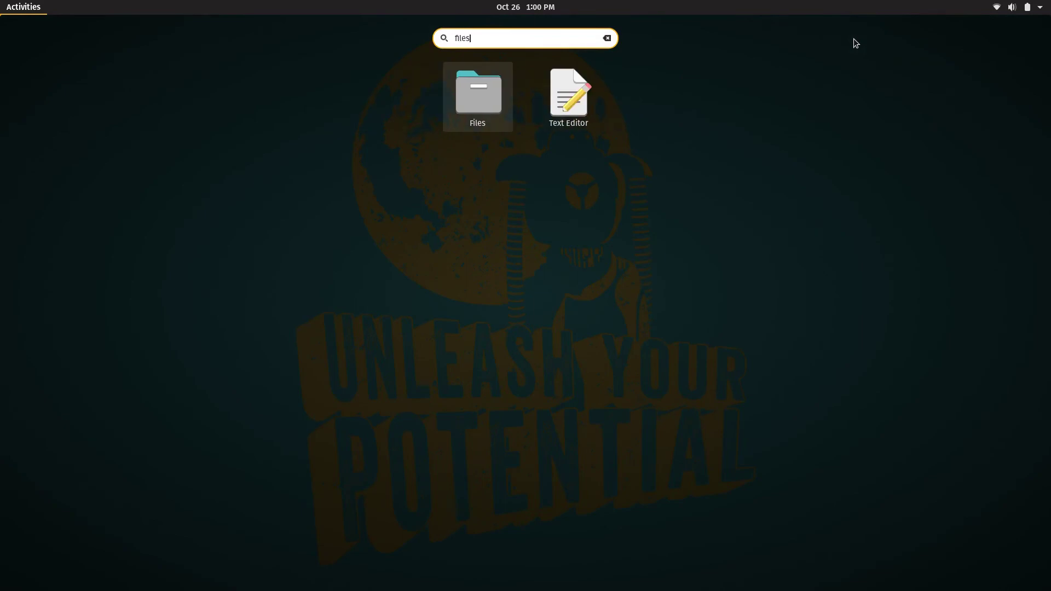
key("Return")
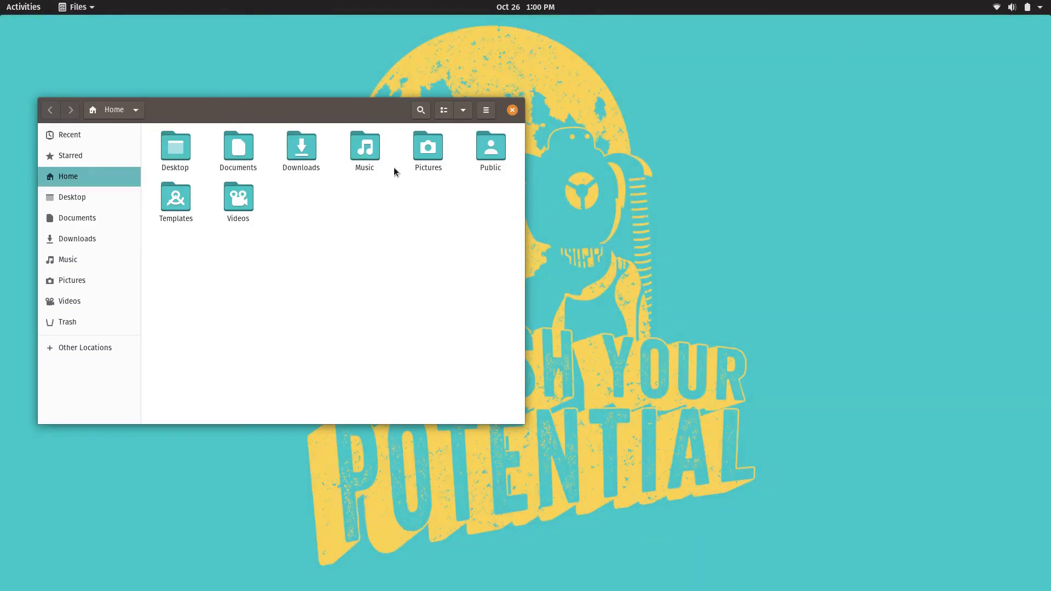
double_click(428, 147)
double_click(193, 163)
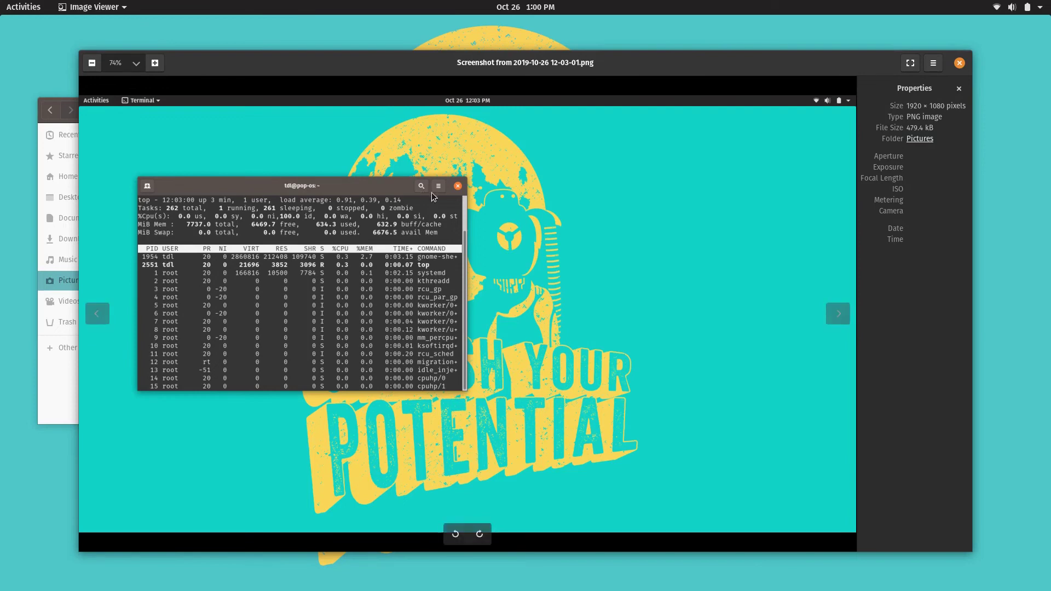
left_click(959, 63)
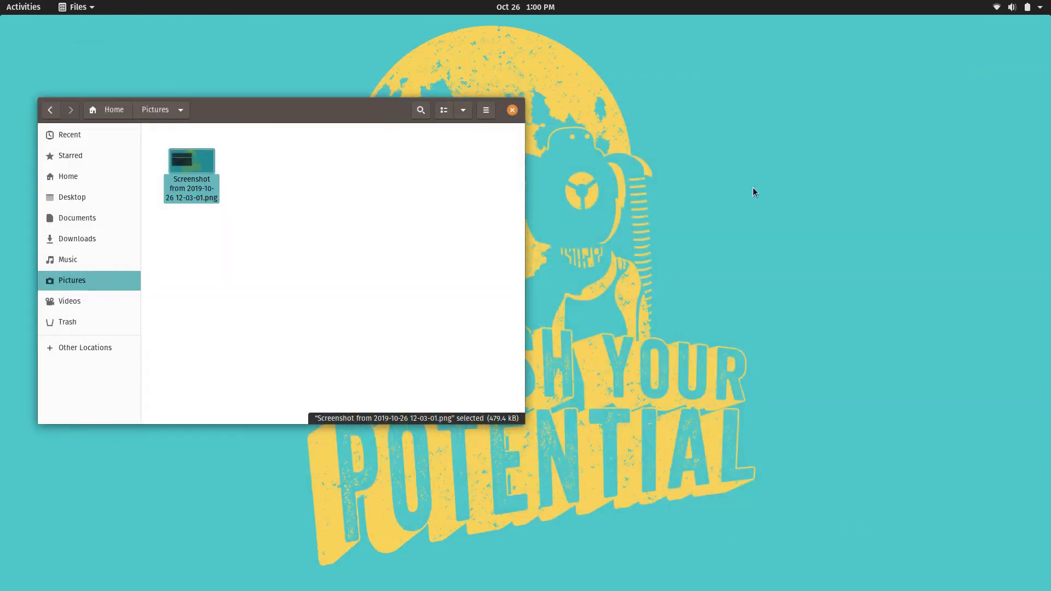
left_click(507, 112)
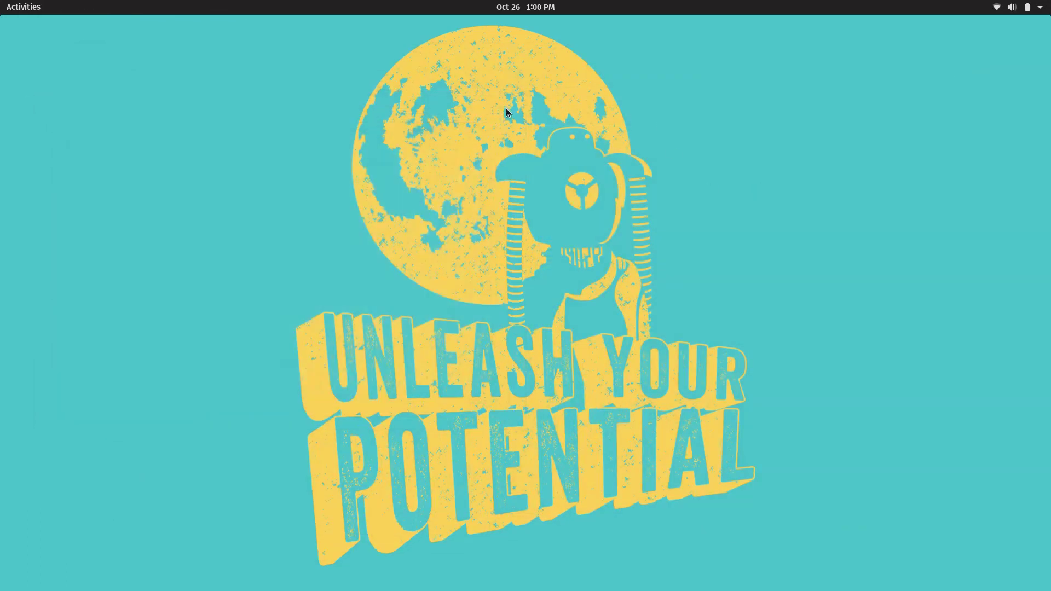
Launch Text Editor, view its About information, and close the editor
key("super+a")
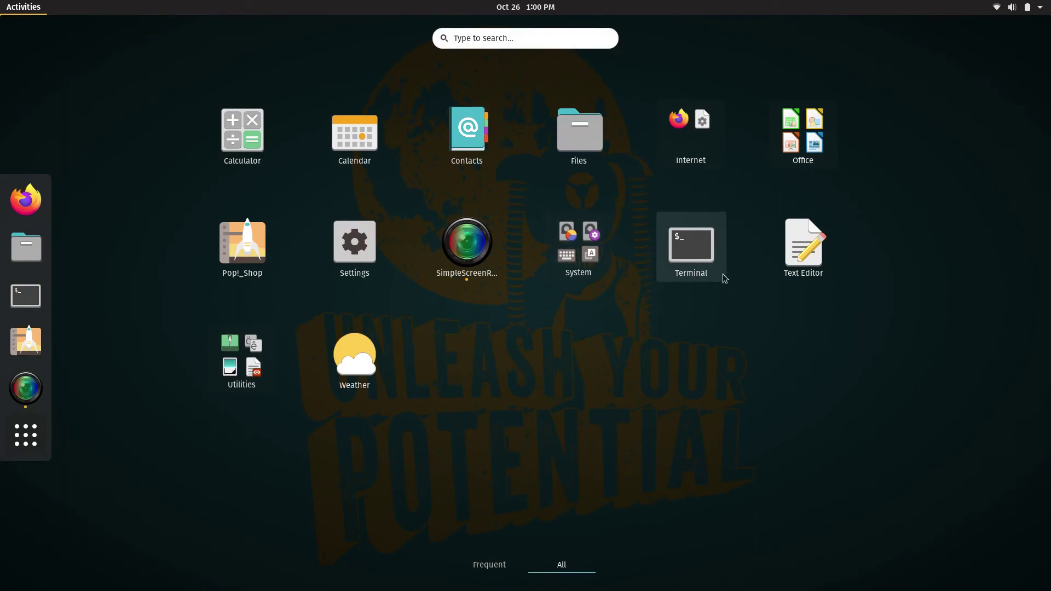
left_click(796, 263)
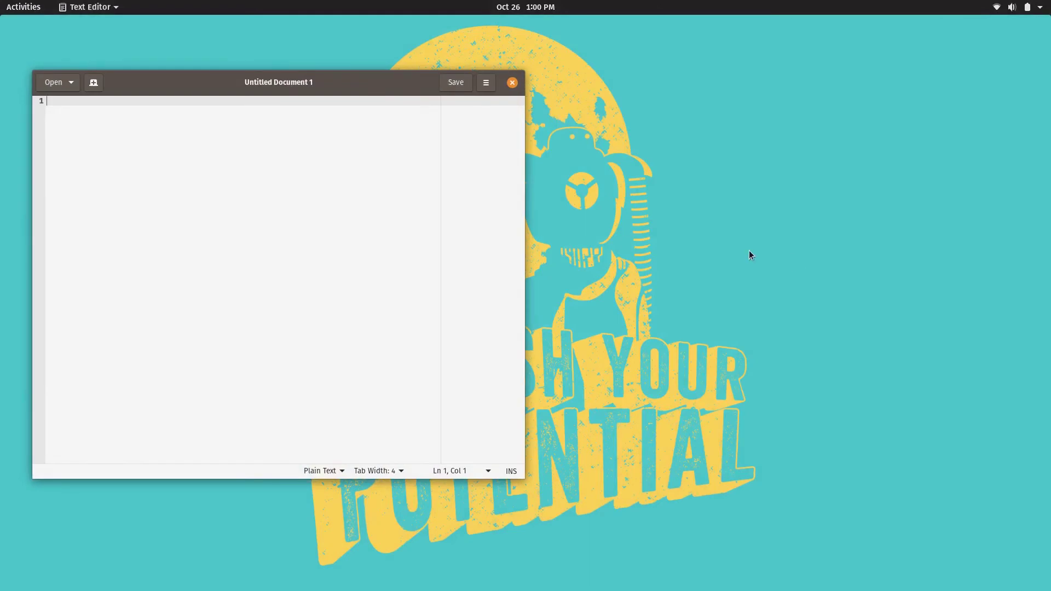
left_click(486, 83)
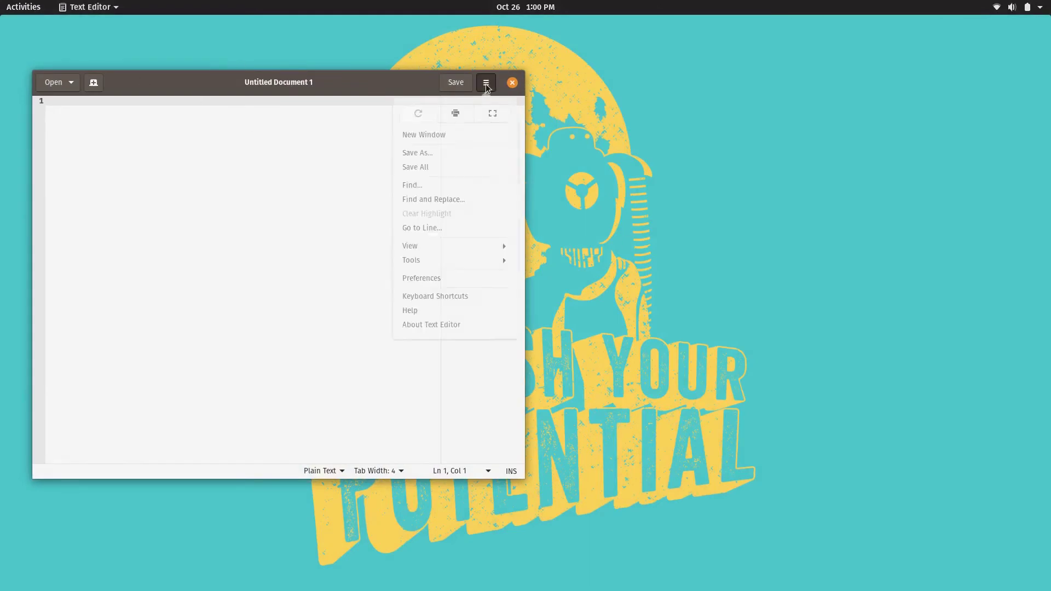
left_click(439, 329)
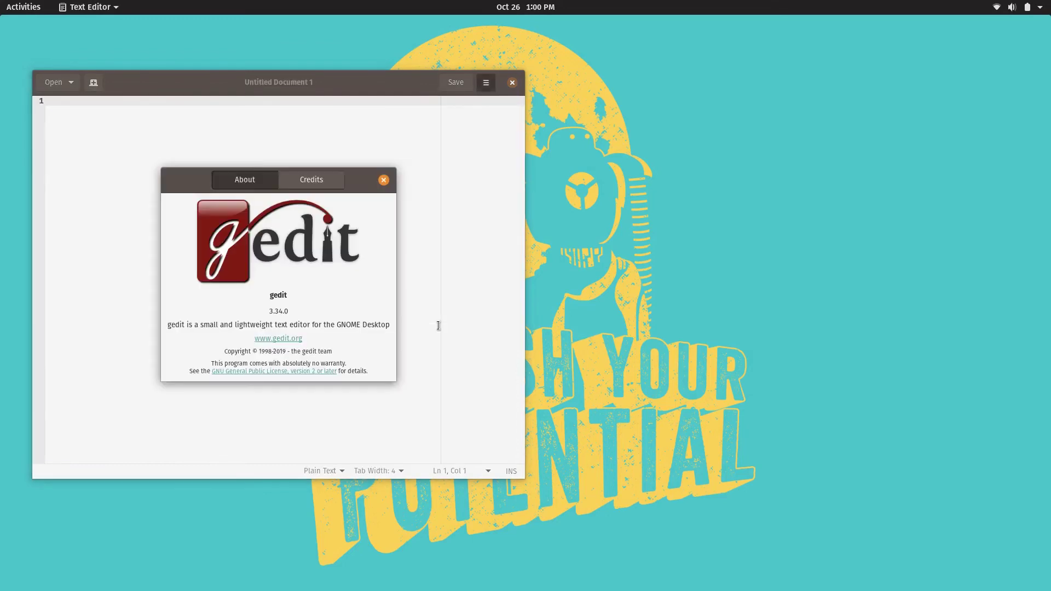
left_click(383, 180)
left_click(512, 83)
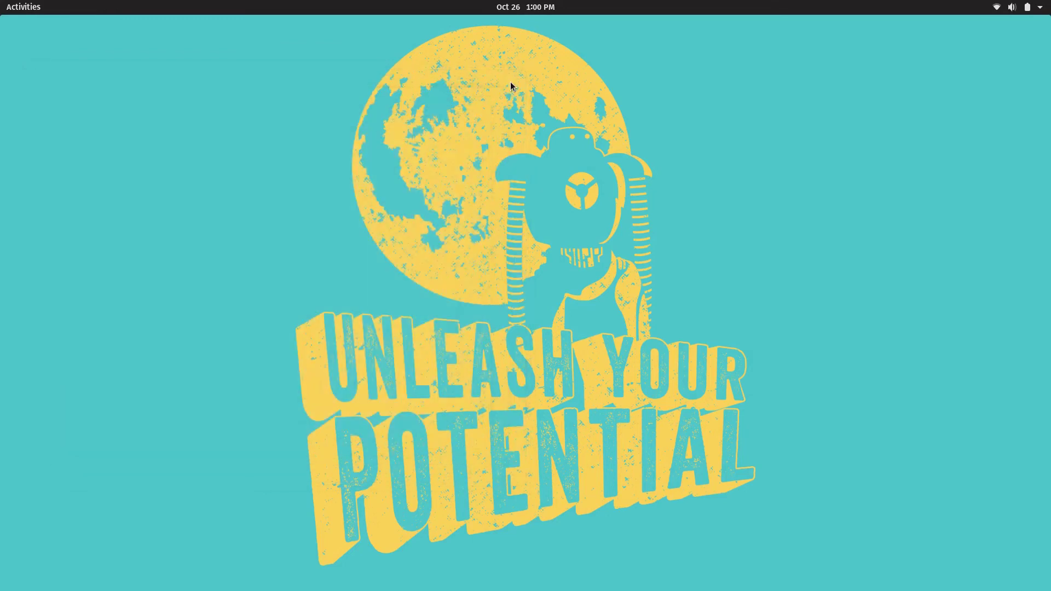
Look through the Utilities application folder, and open Settings
key("super")
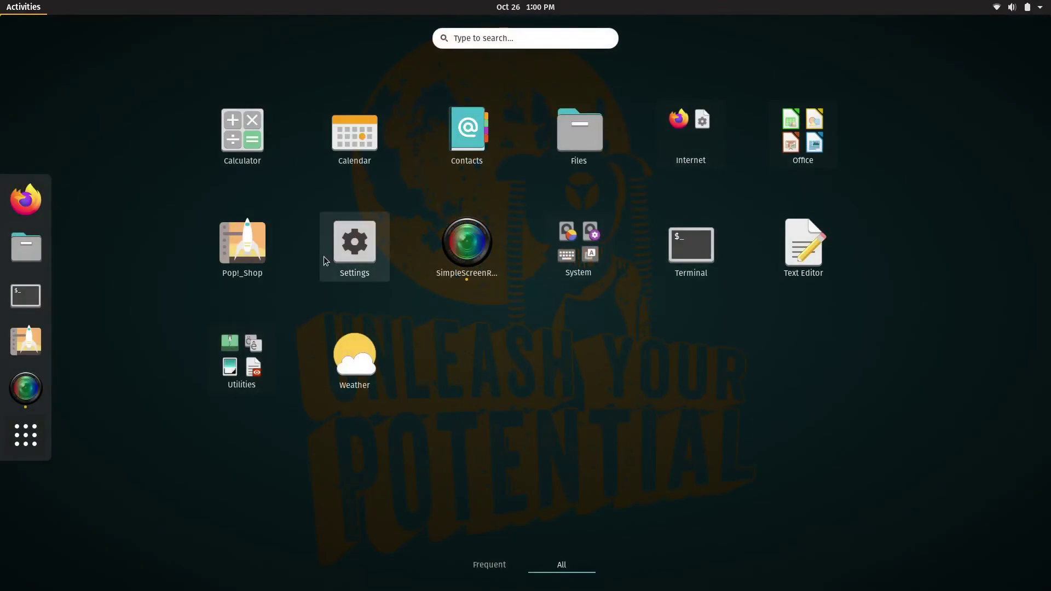
left_click(237, 362)
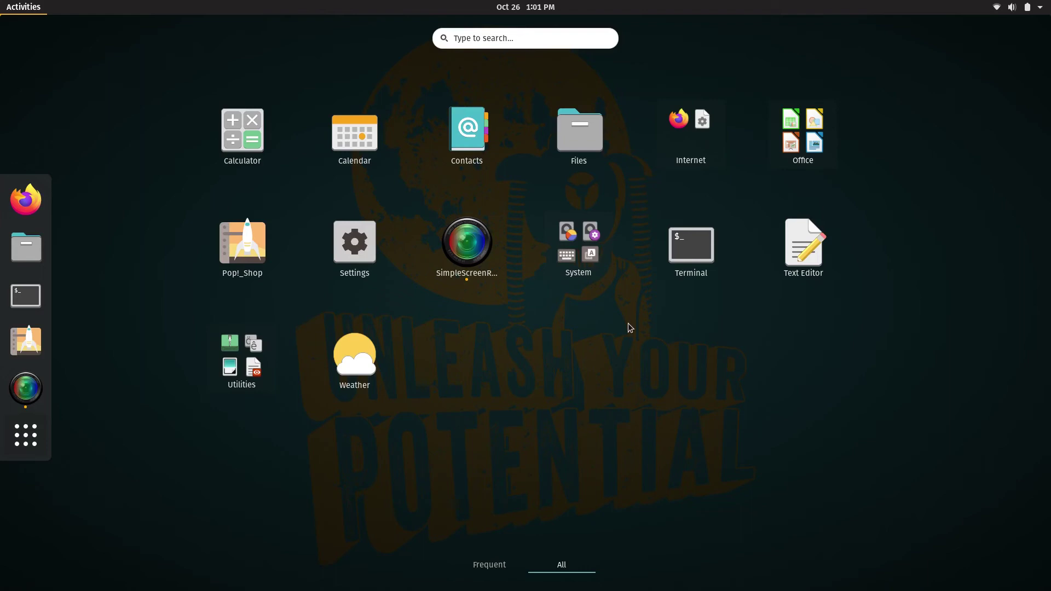
left_click(368, 244)
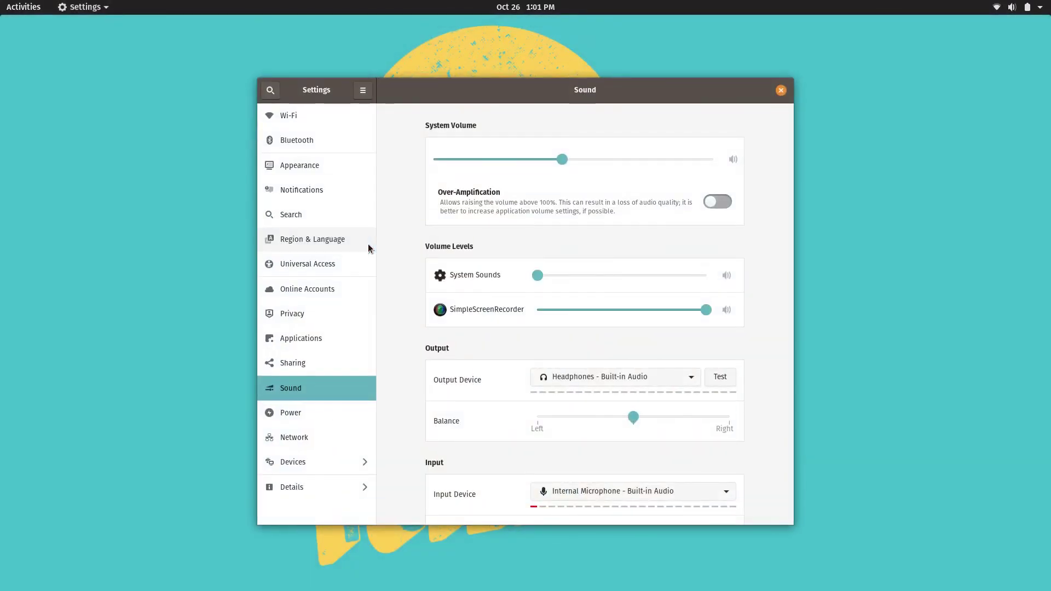
View the Wi-Fi and Bluetooth settings, moving the Settings window slightly up the desktop
left_click(322, 108)
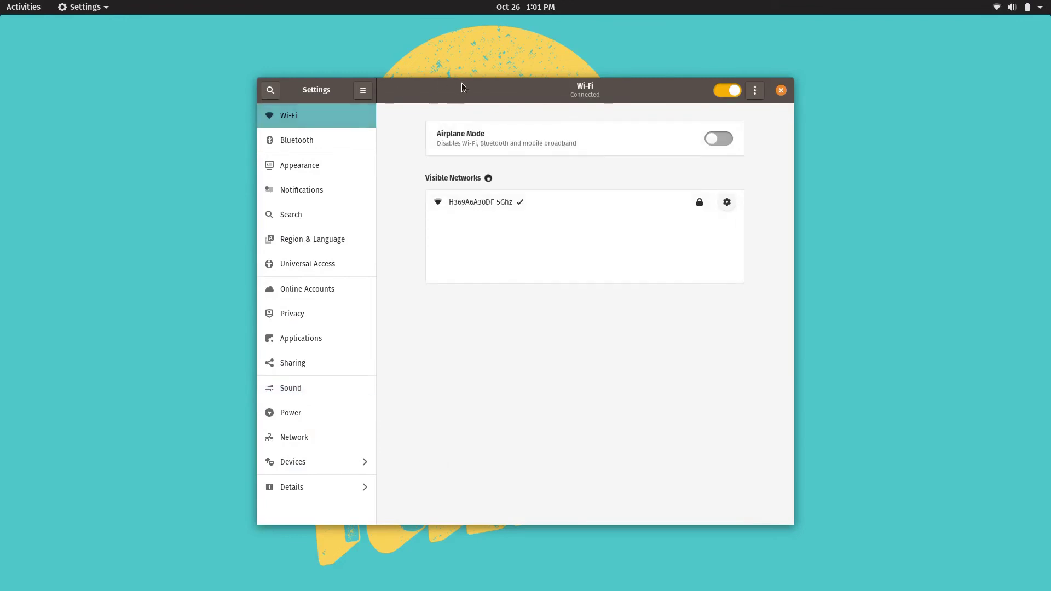
left_click_drag(462, 86, 454, 52)
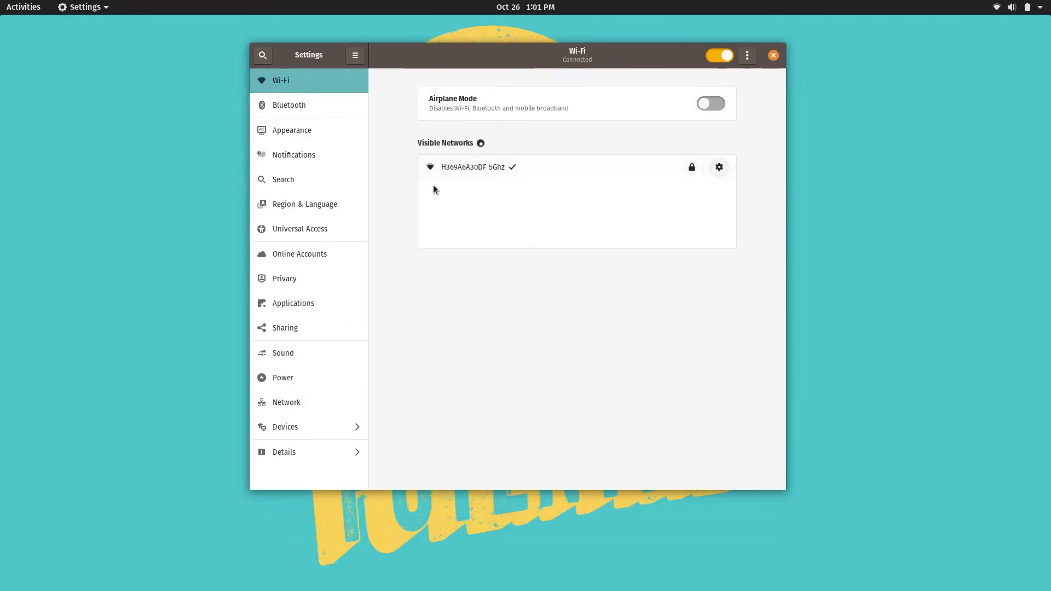
left_click(330, 109)
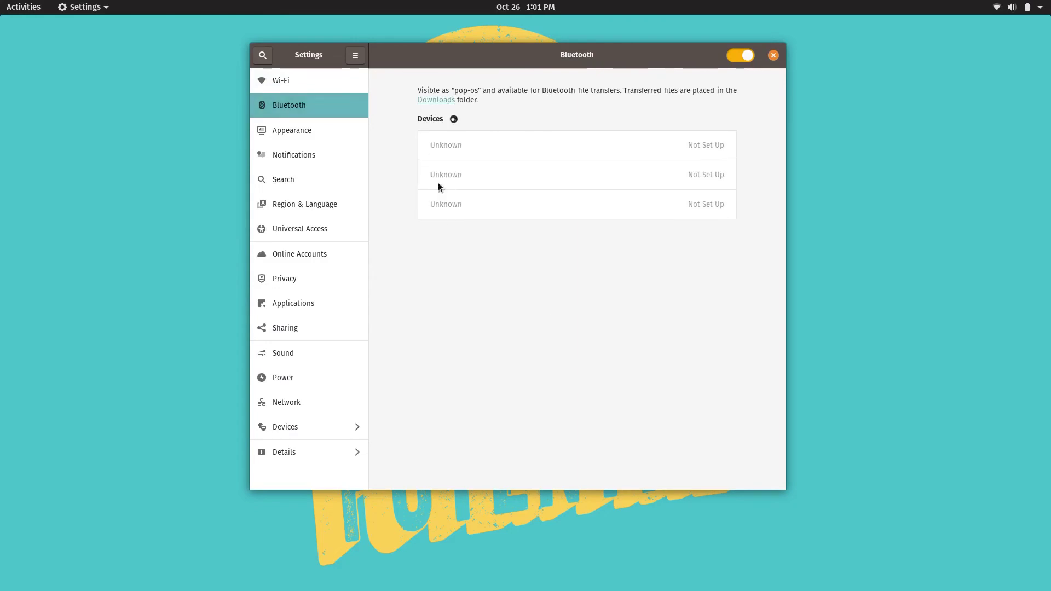
Browse the available background pictures in the Appearance settings with the Settings window maximized
left_click(329, 129)
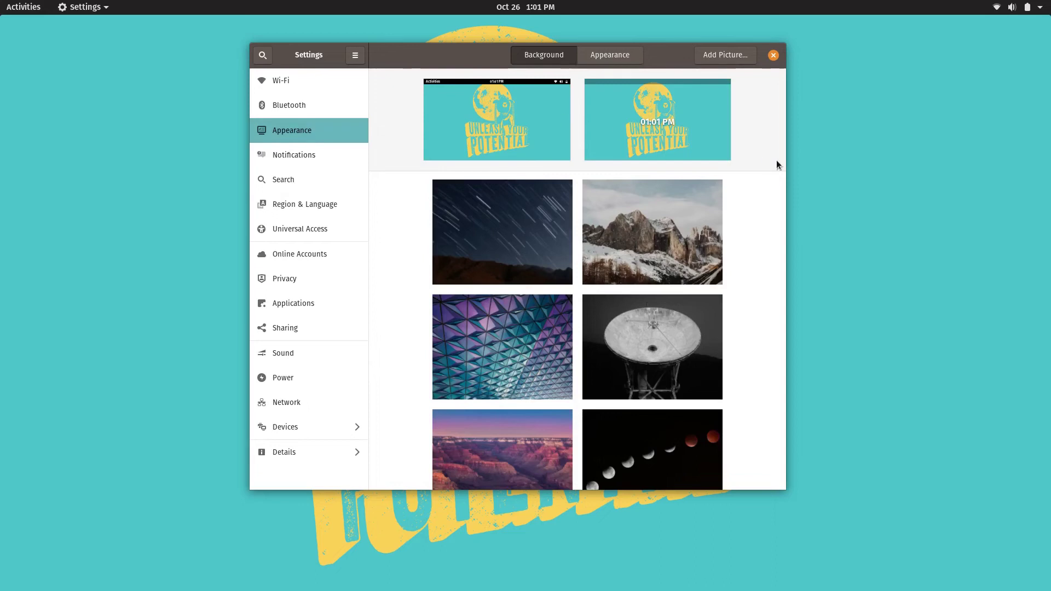
scroll(749, 234, "down", 10)
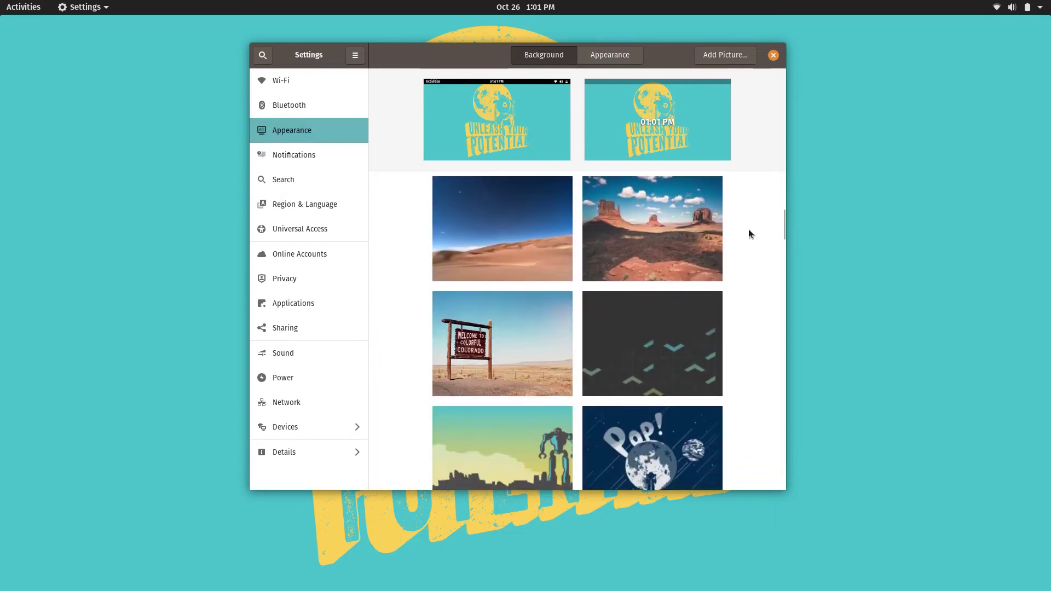
scroll(748, 228, "down", 20)
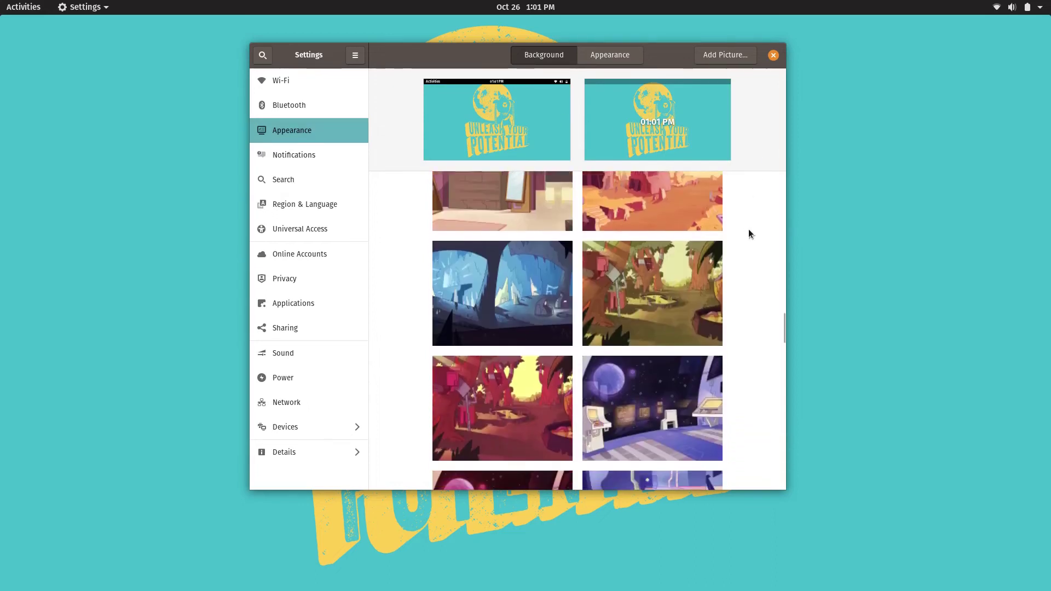
double_click(432, 60)
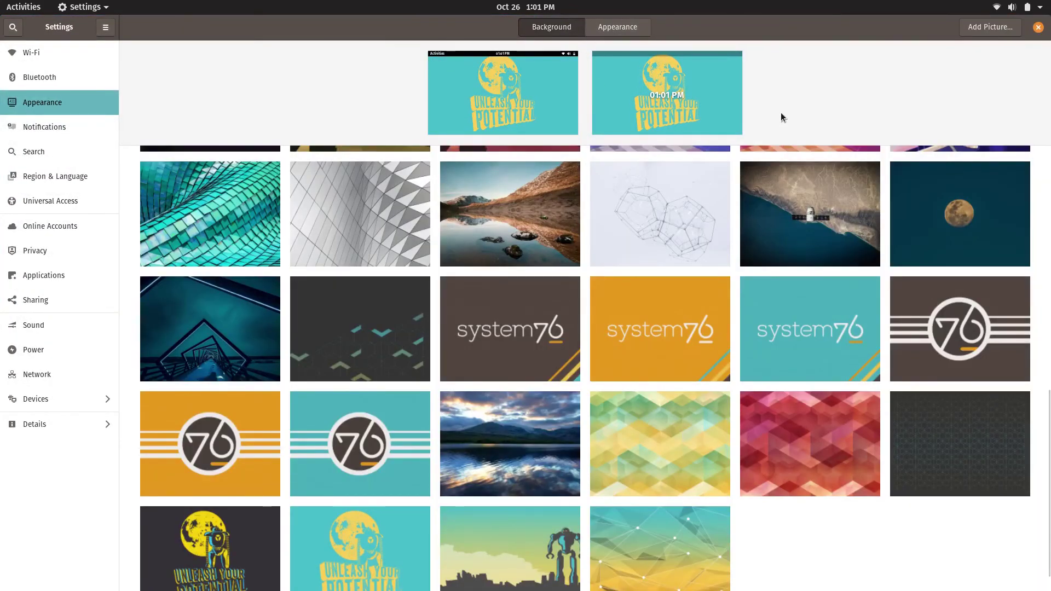
scroll(800, 232, "down", 1)
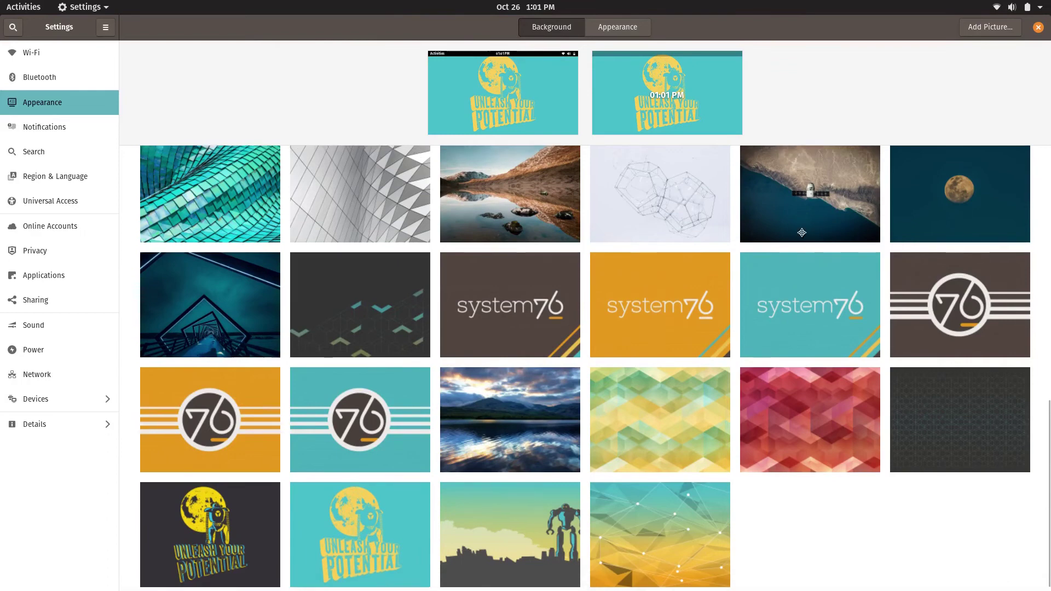
scroll(800, 234, "up", 10)
scroll(801, 233, "up", 7)
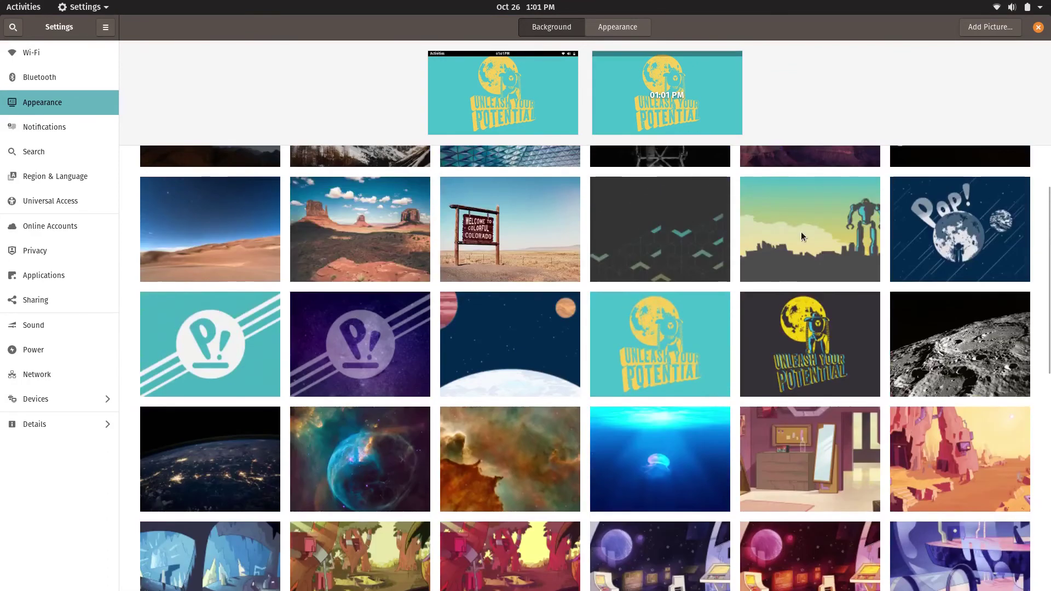
scroll(802, 232, "down", 3)
scroll(800, 232, "down", 15)
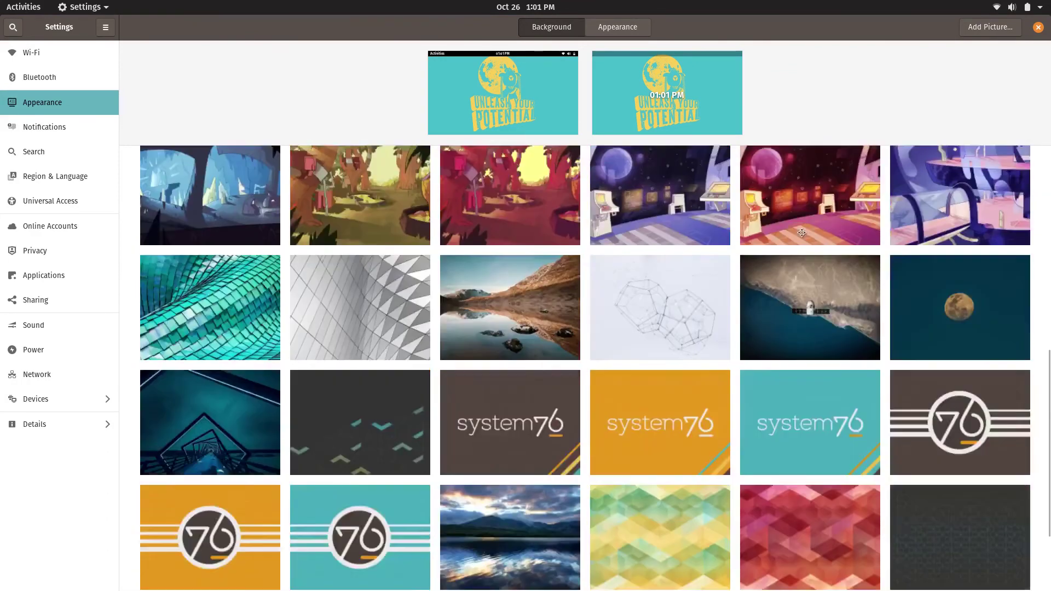
scroll(801, 233, "up", 20)
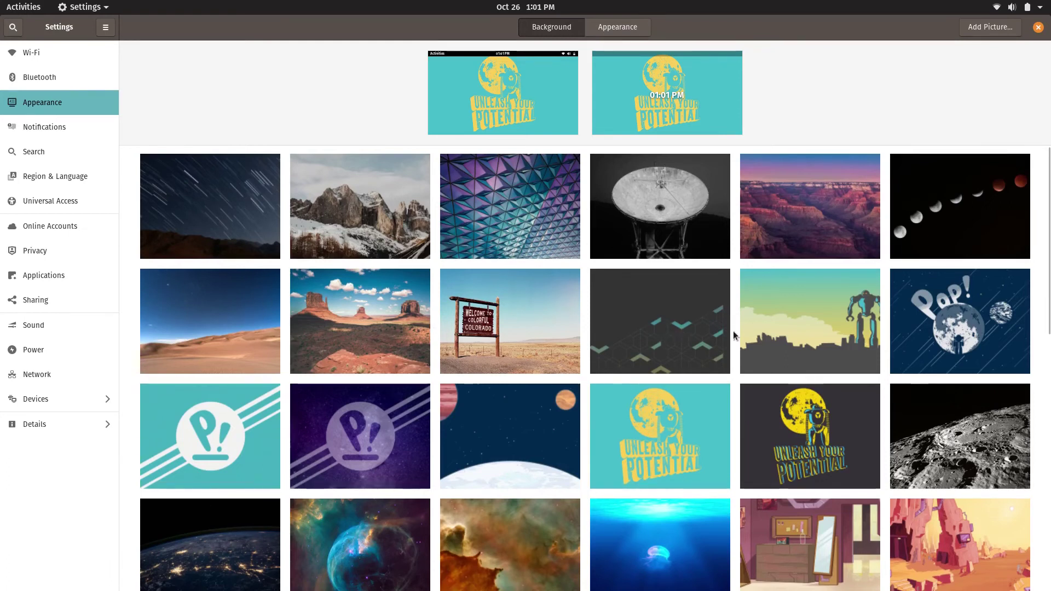
Set the dark Unleash Your Potential picture as background and lock screen, and briefly restore the Settings window to check the desktop
left_click(805, 444)
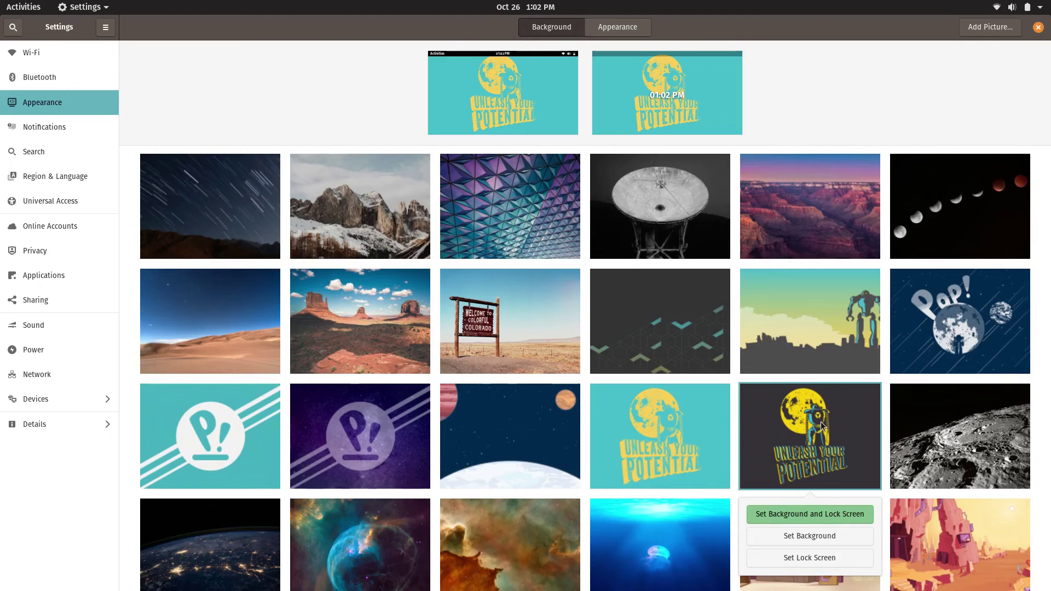
left_click(822, 425)
left_click(808, 514)
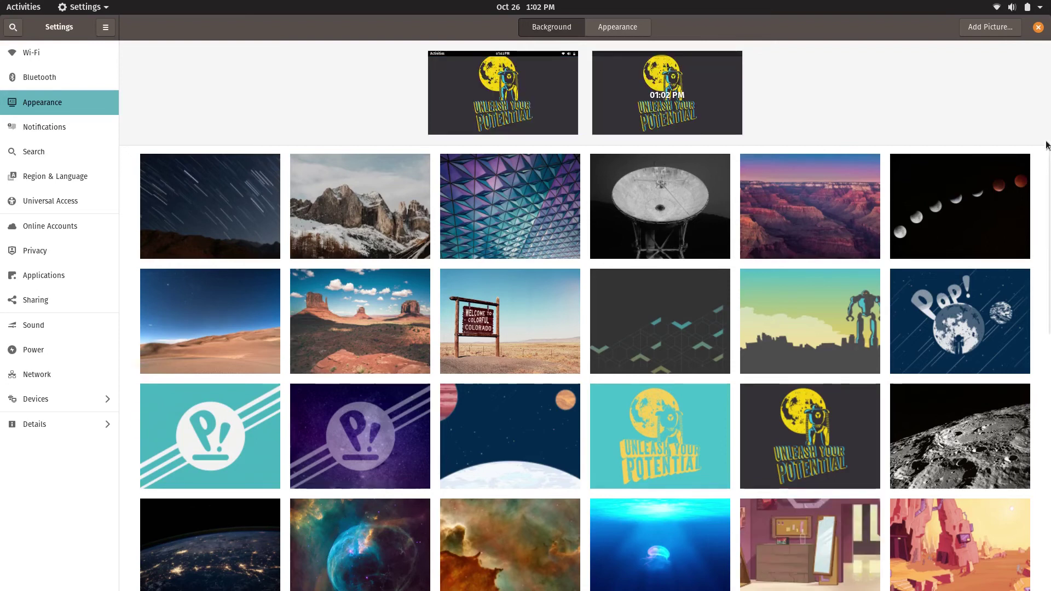
left_click_drag(858, 31, 643, 190)
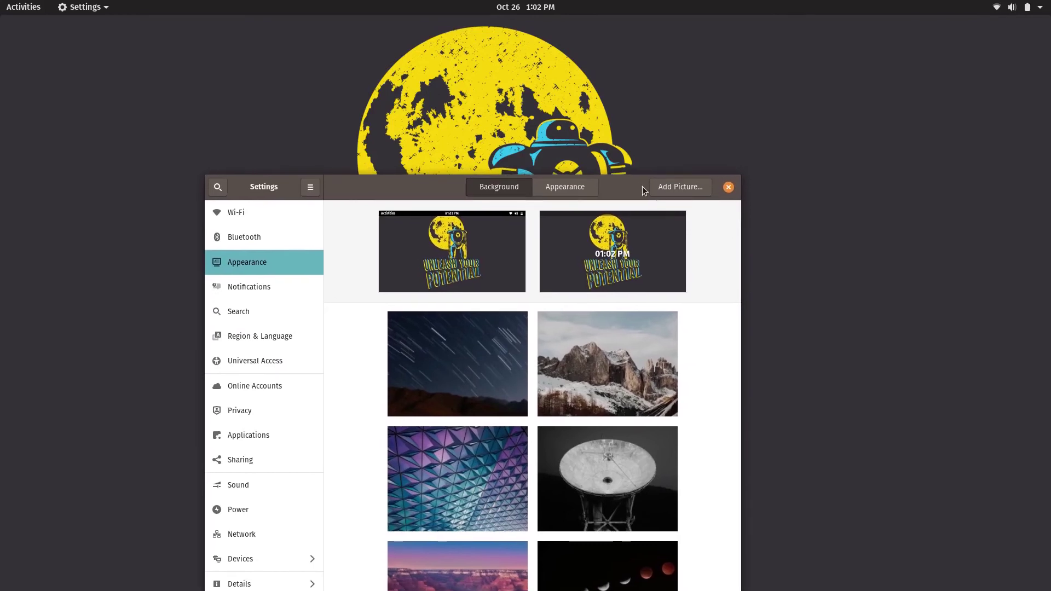
double_click(641, 192)
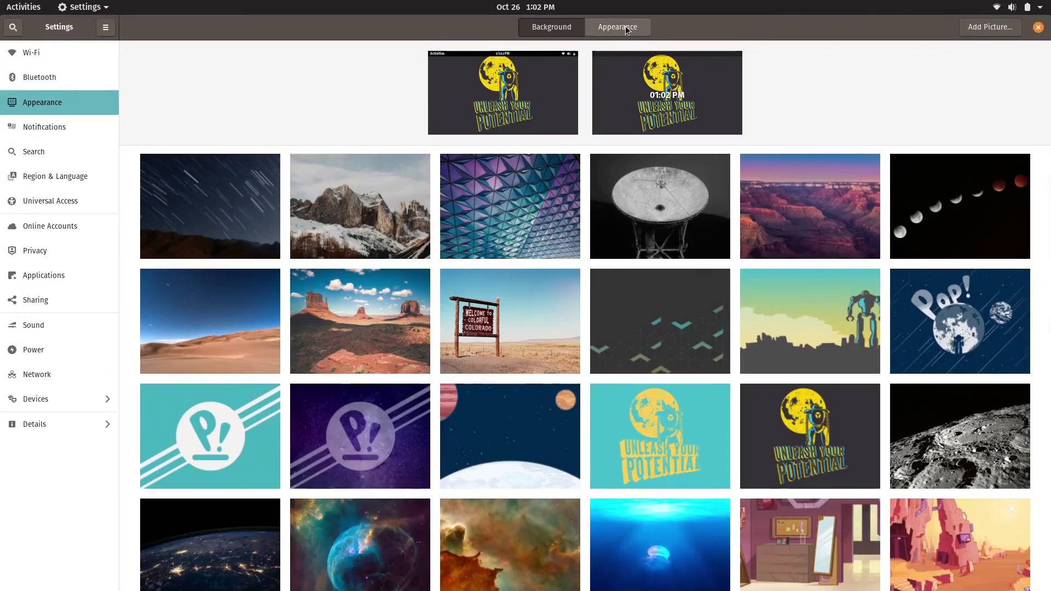
Switch the desktop appearance to the Dark theme and launch Files to check how it looks
left_click(627, 31)
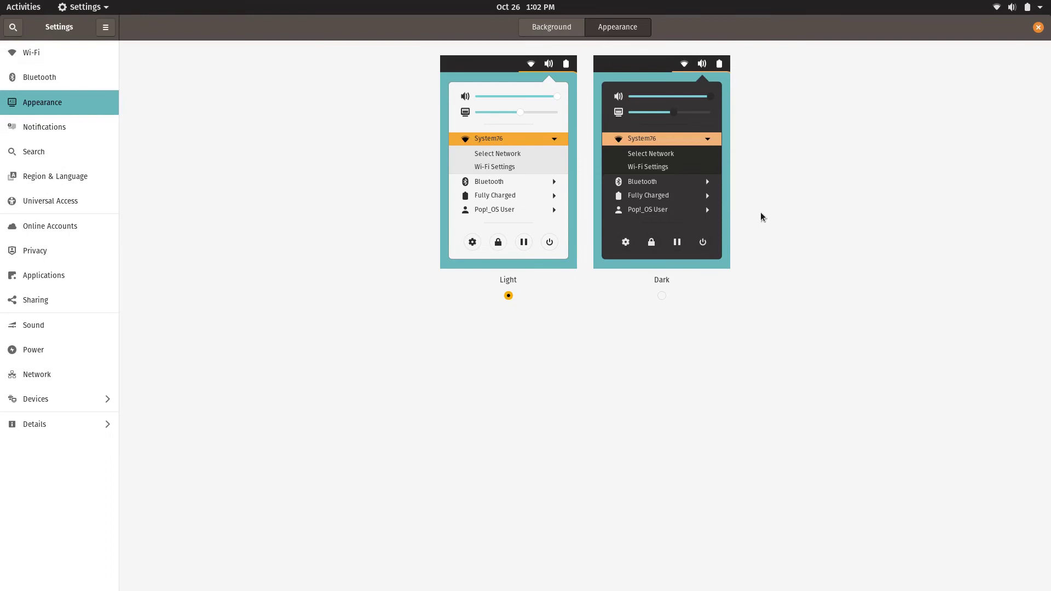
left_click(661, 295)
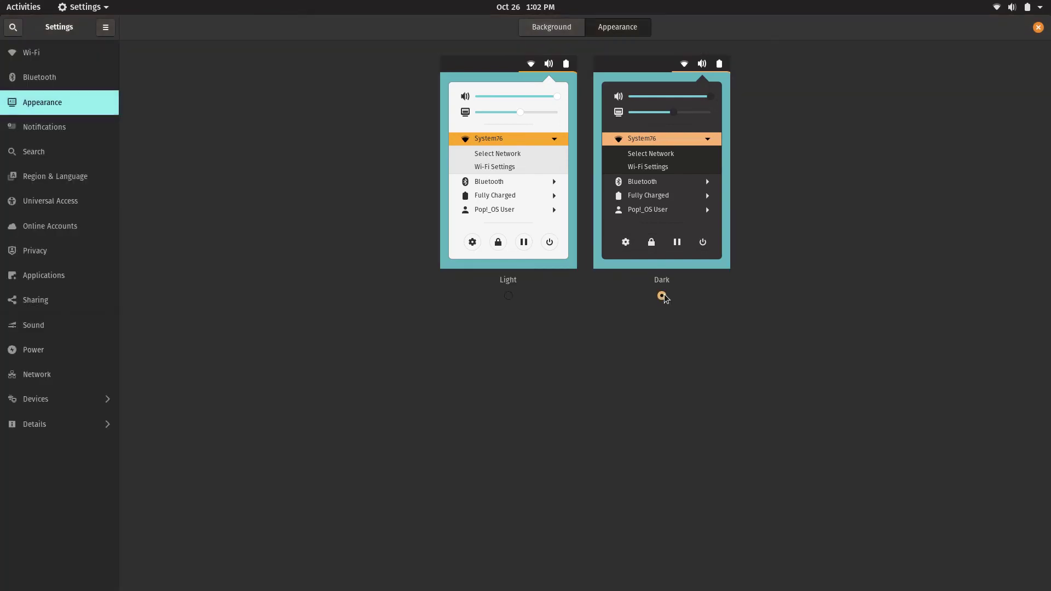
key("super")
type("files")
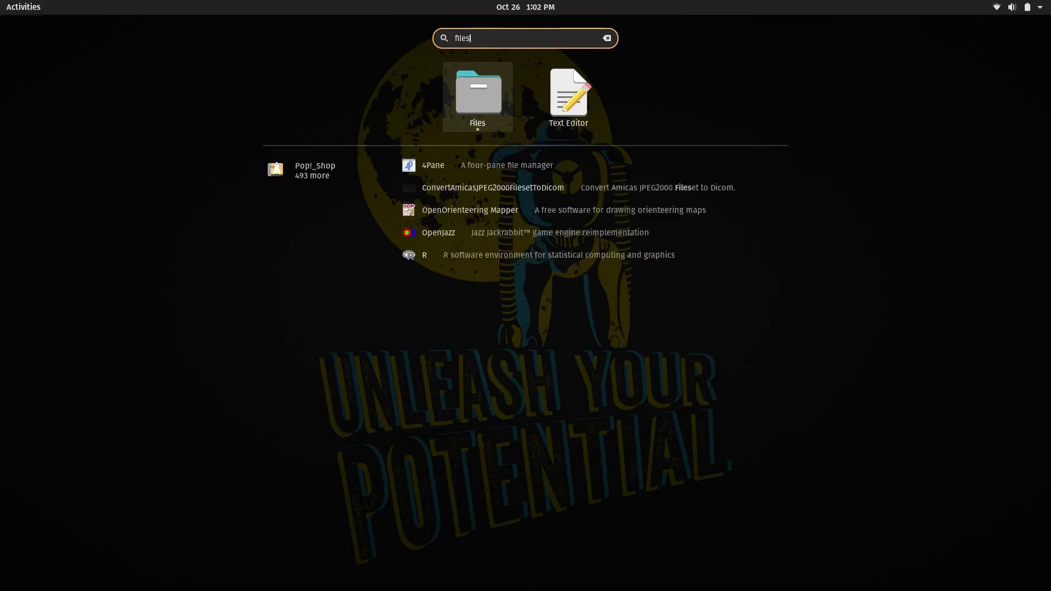
key("Return")
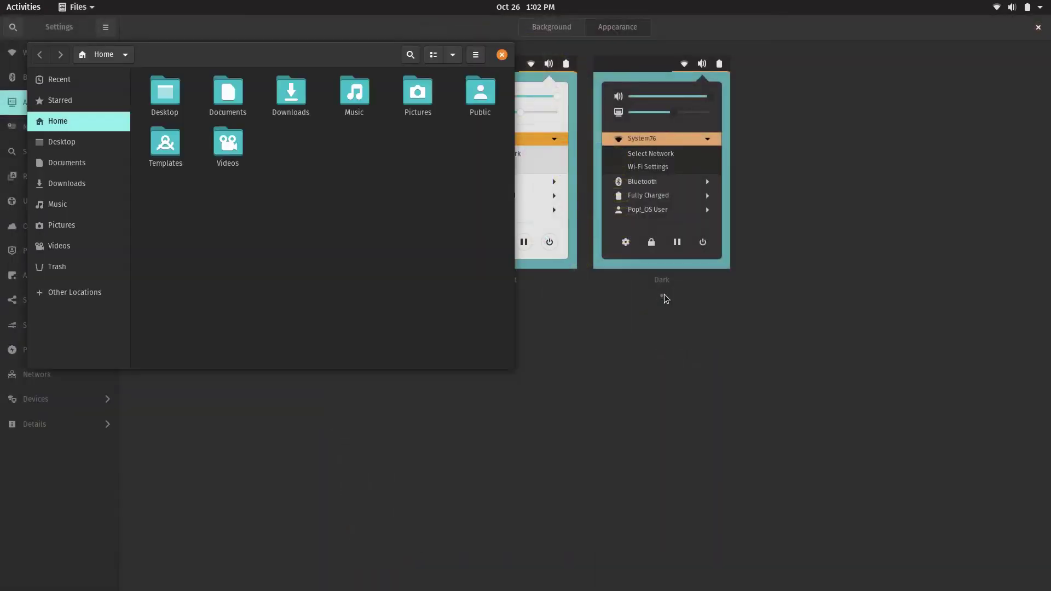
Find Firefox with the search term "fire" and launch it to check the dark theme
key("super")
type("fi")
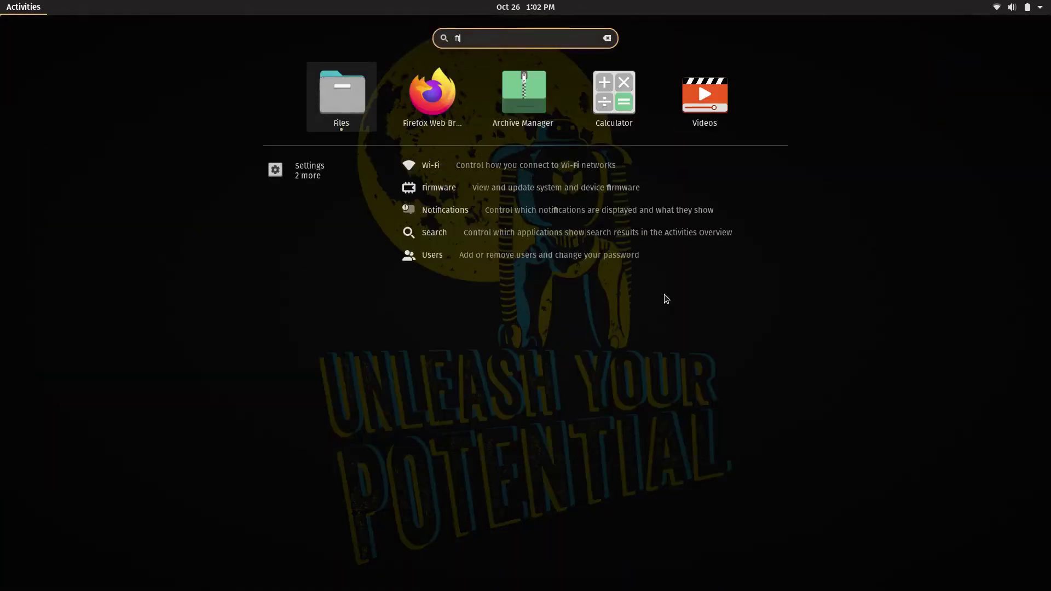
type("re")
key("Return")
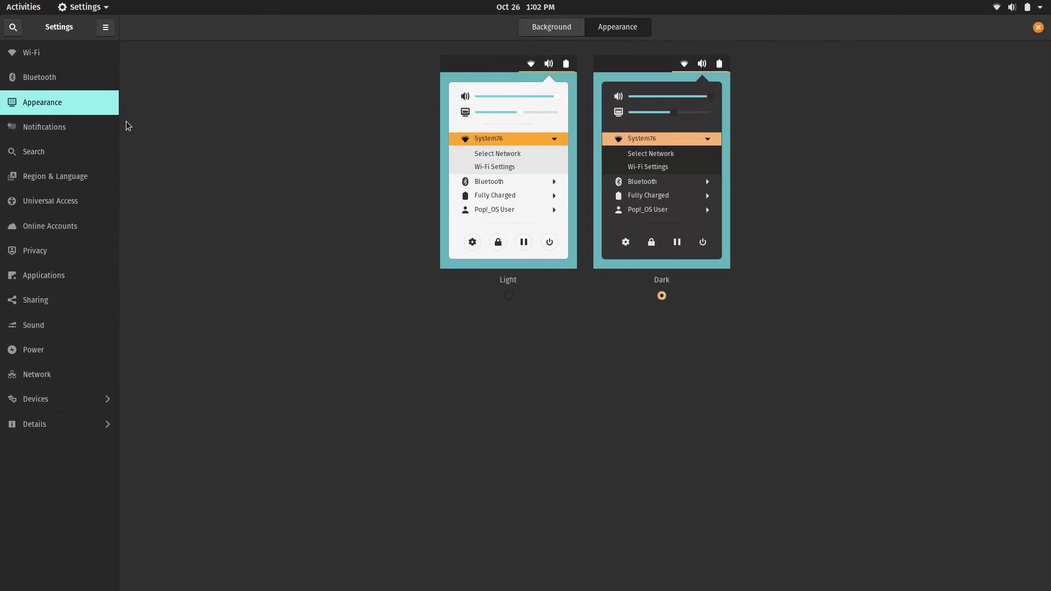
View the Notifications, Search and Online Accounts settings, expanding the full list of account types
left_click(66, 132)
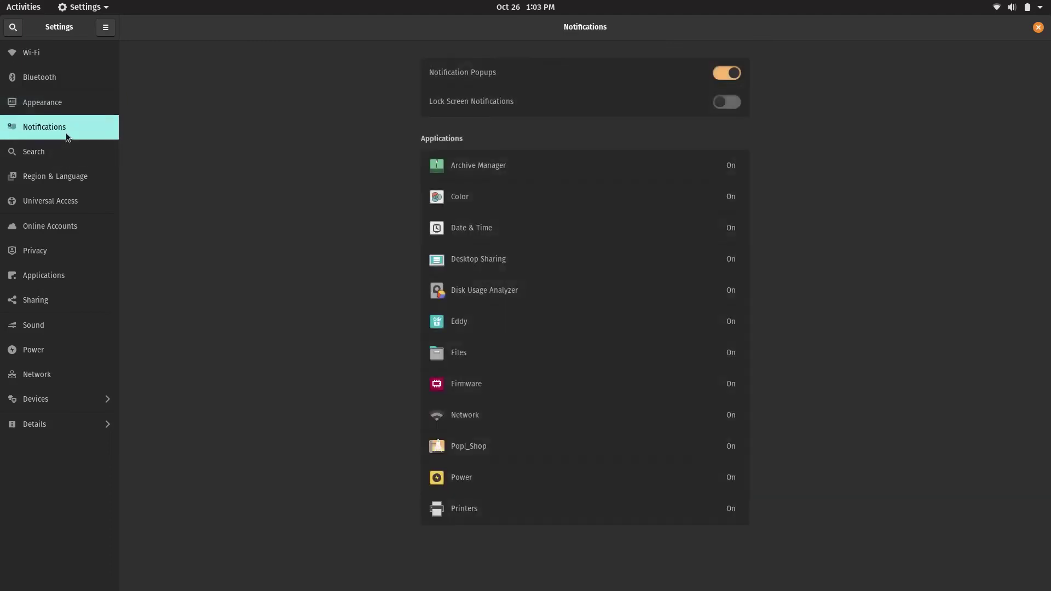
left_click(57, 156)
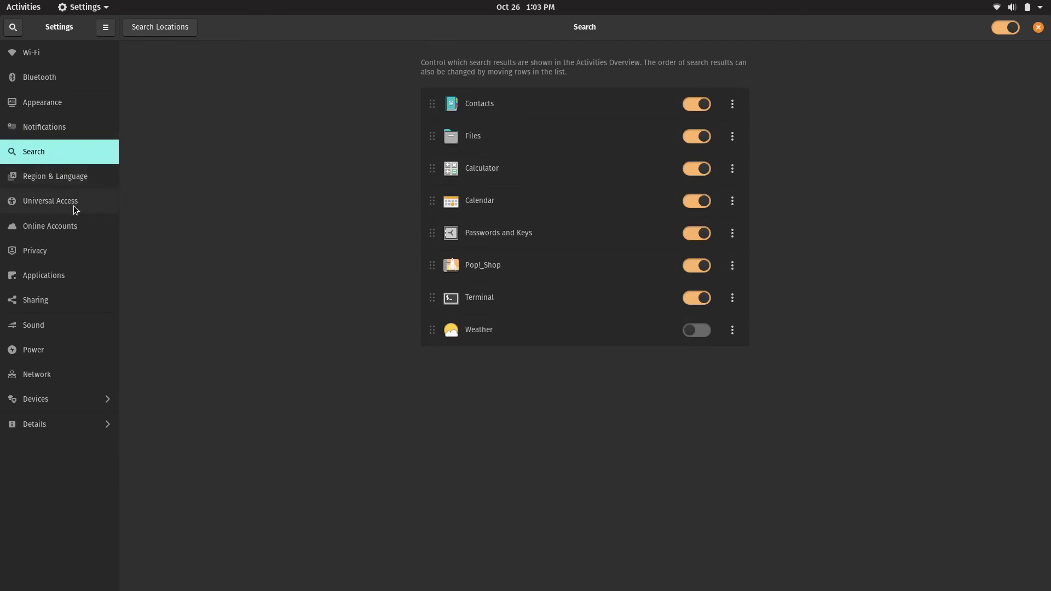
left_click(87, 228)
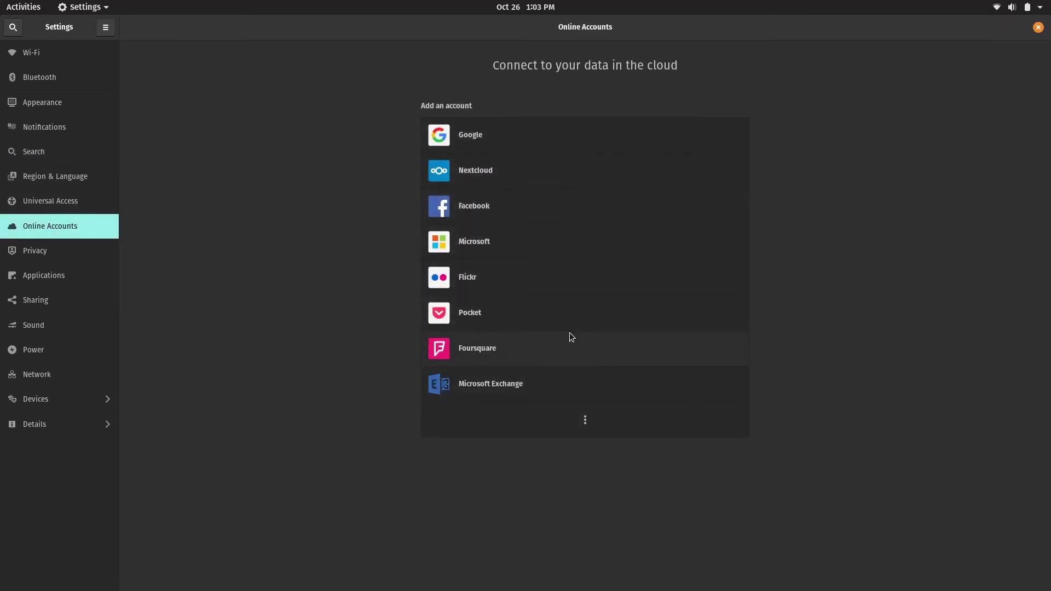
left_click(583, 425)
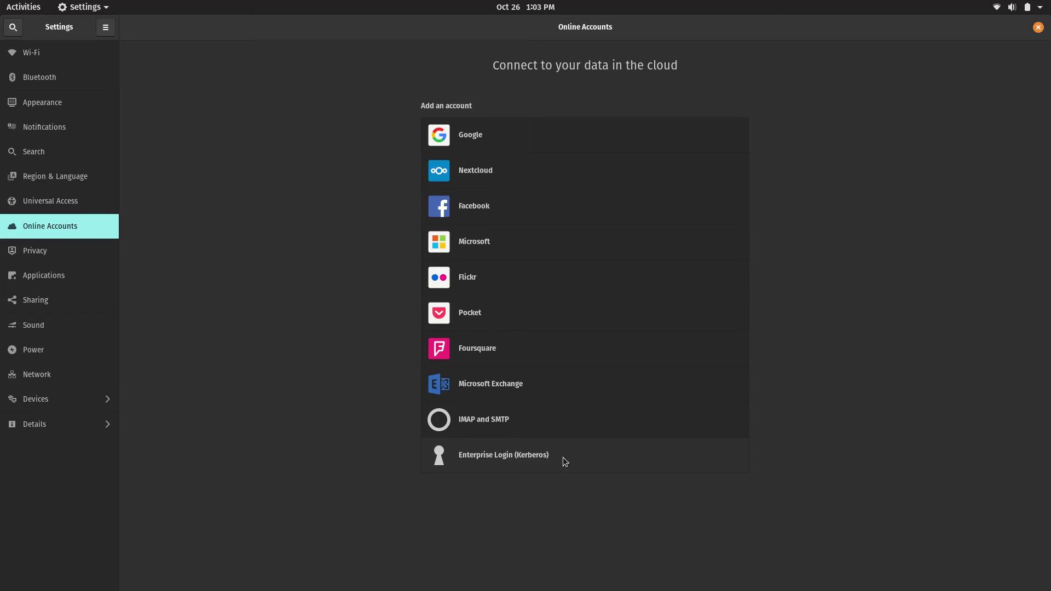
Turn on automatic emptying of the Trash and purging of temporary files in the Privacy settings, keeping the 30 days delay
left_click(65, 257)
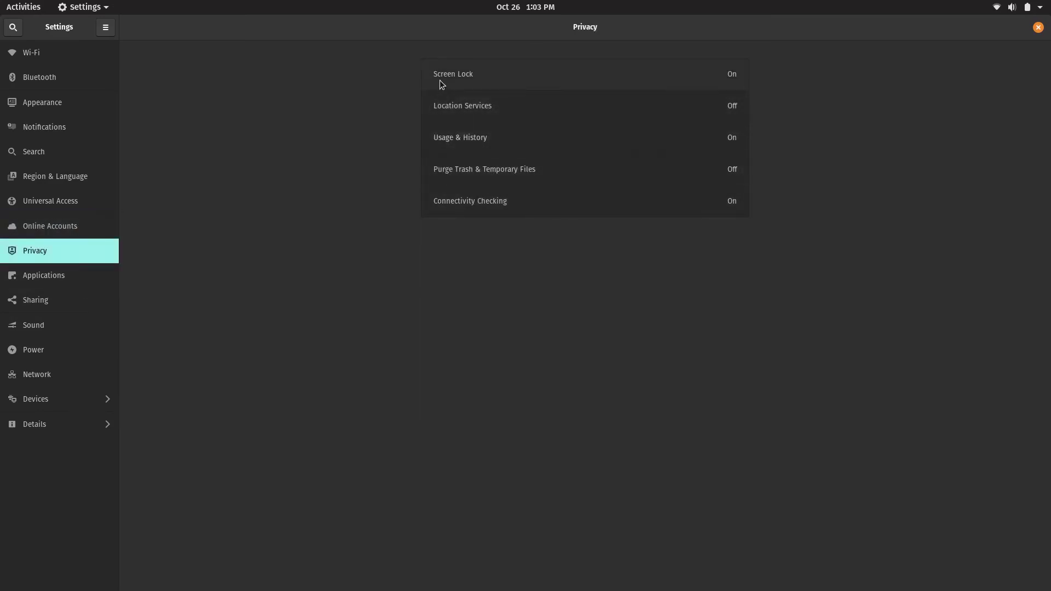
left_click(519, 176)
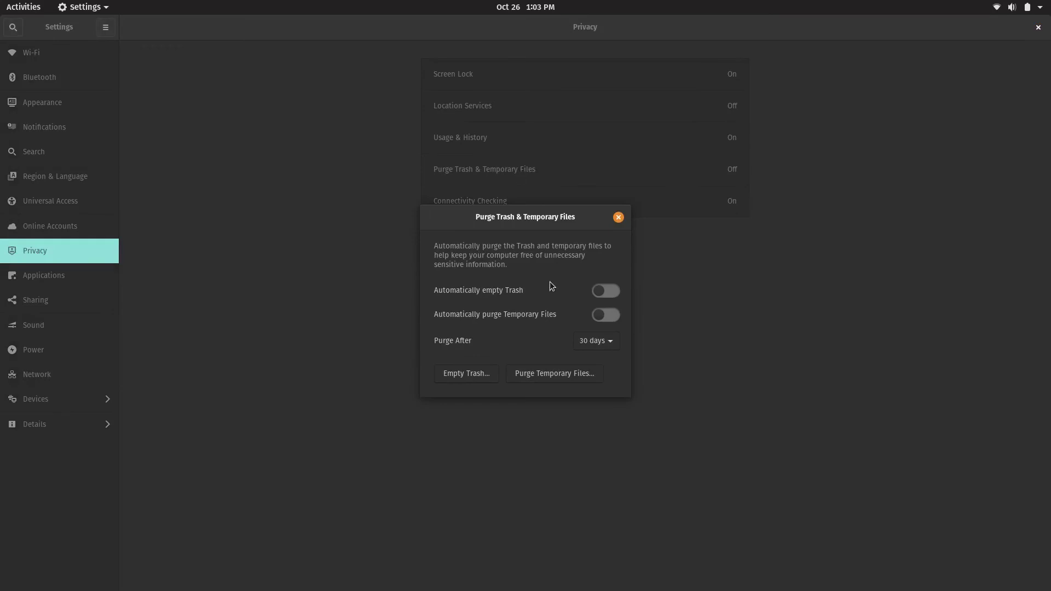
left_click(606, 294)
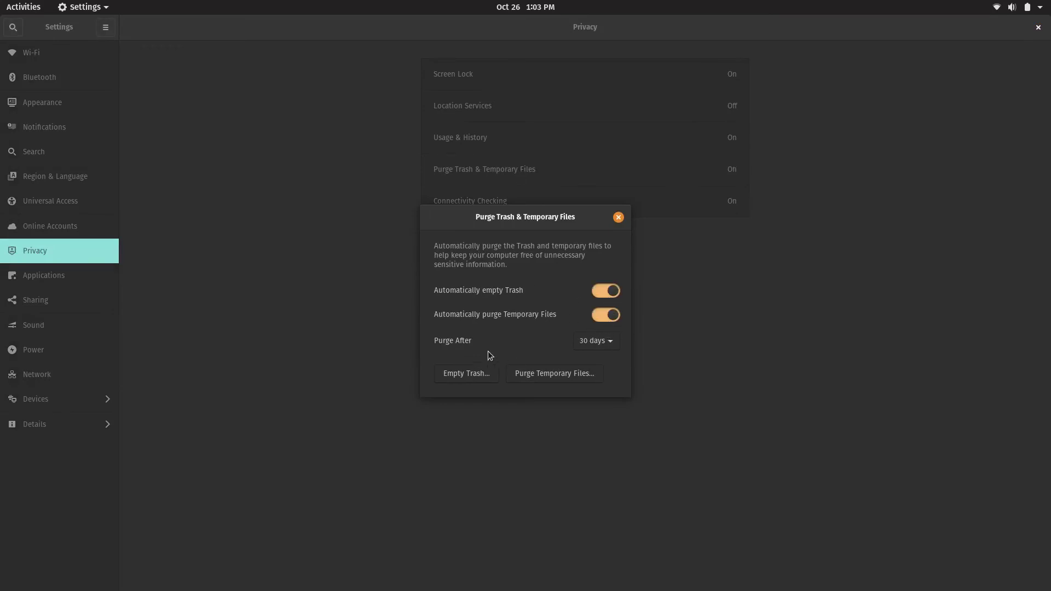
left_click(592, 346)
left_click(592, 346)
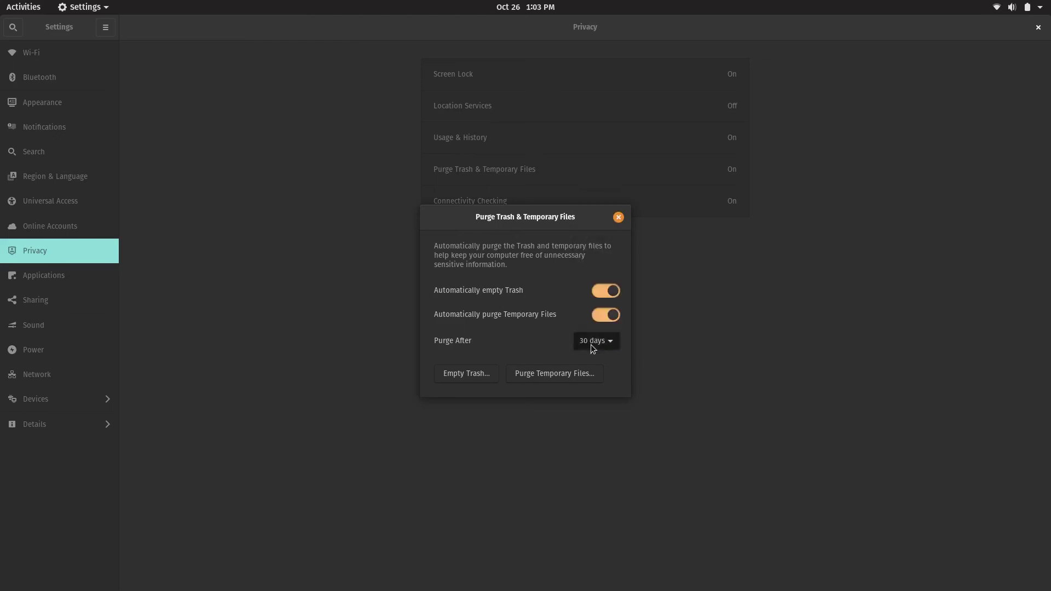
left_click(618, 217)
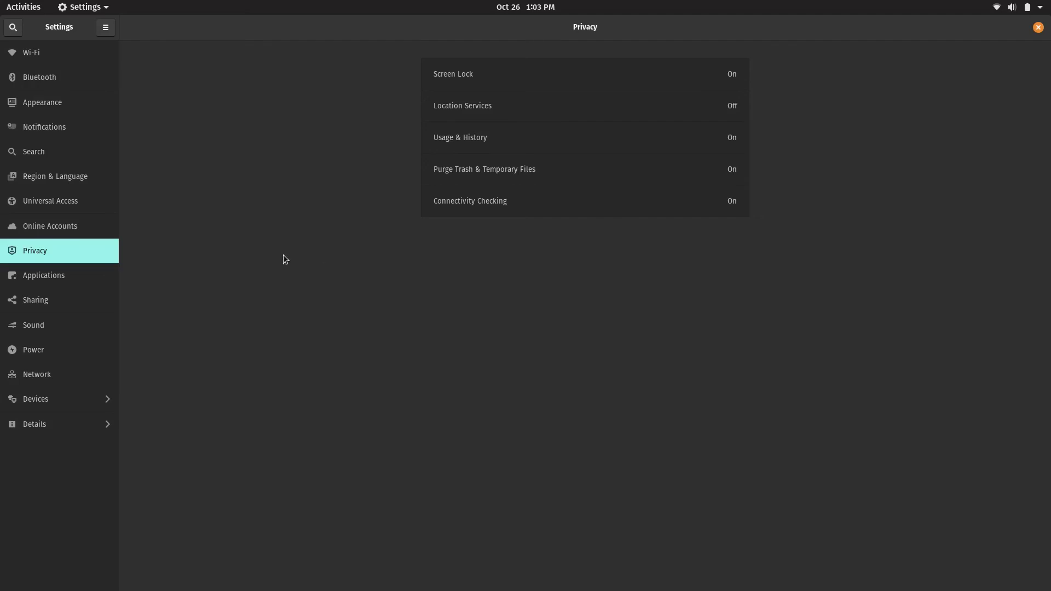
View the Applications, Sharing and Sound settings
left_click(60, 280)
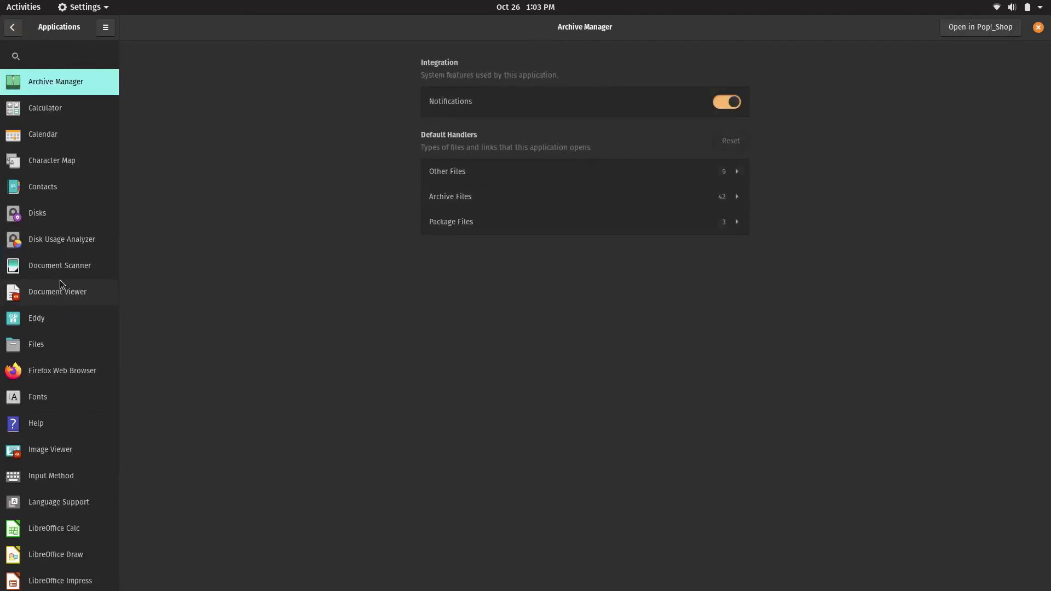
left_click(12, 27)
left_click(49, 313)
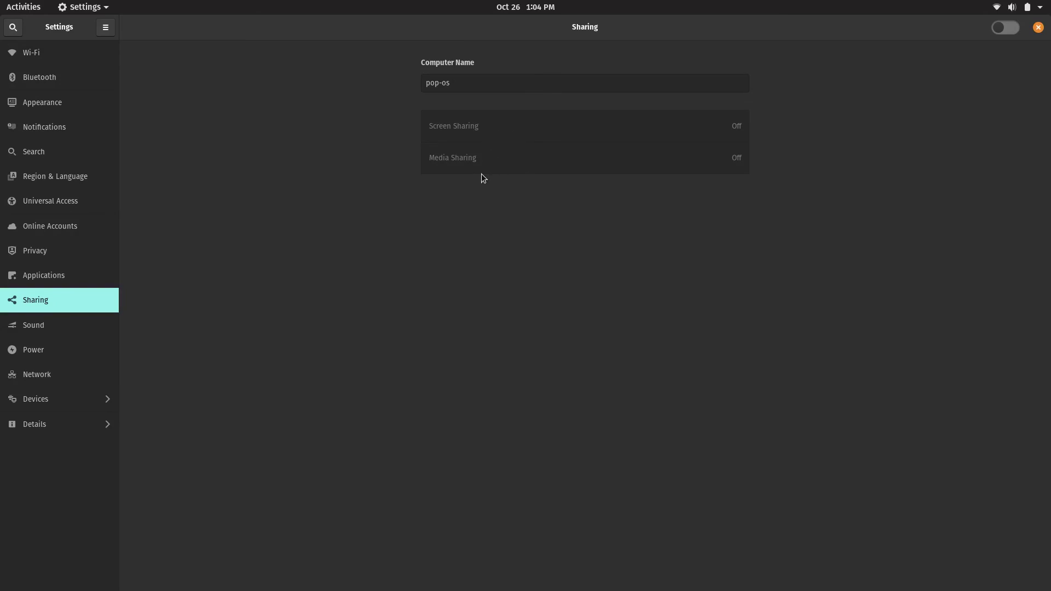
left_click(69, 329)
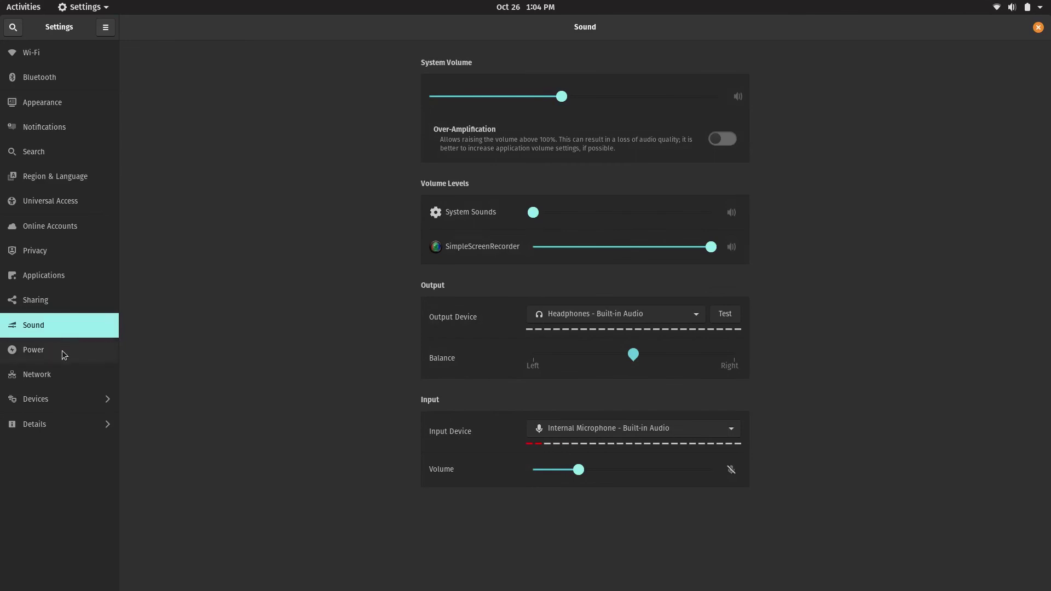
View the Power settings with the Blank Screen delays, keeping 15 minutes, and look at the Network settings
left_click(61, 352)
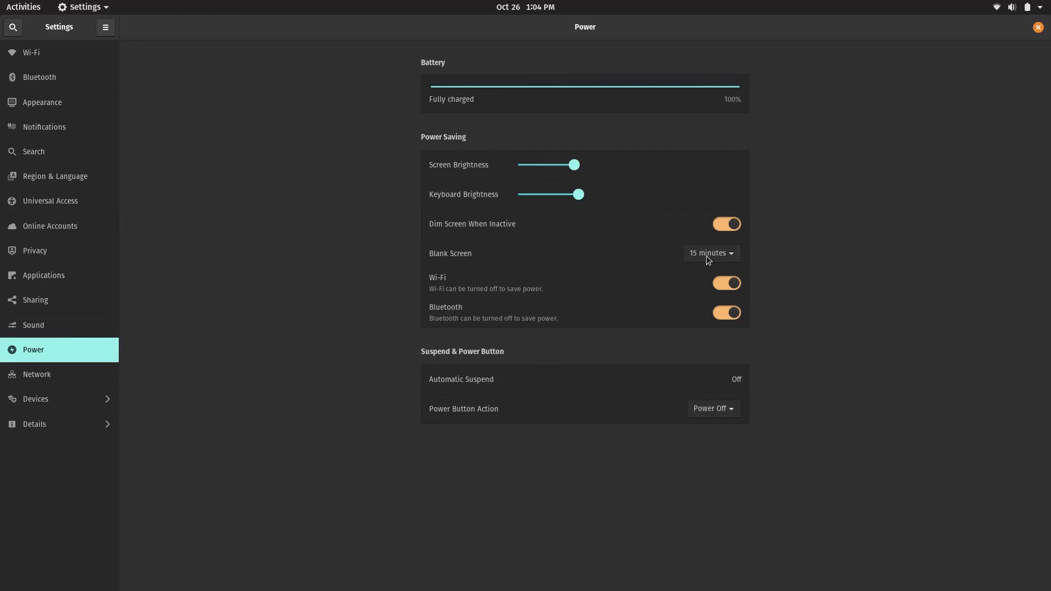
left_click(726, 256)
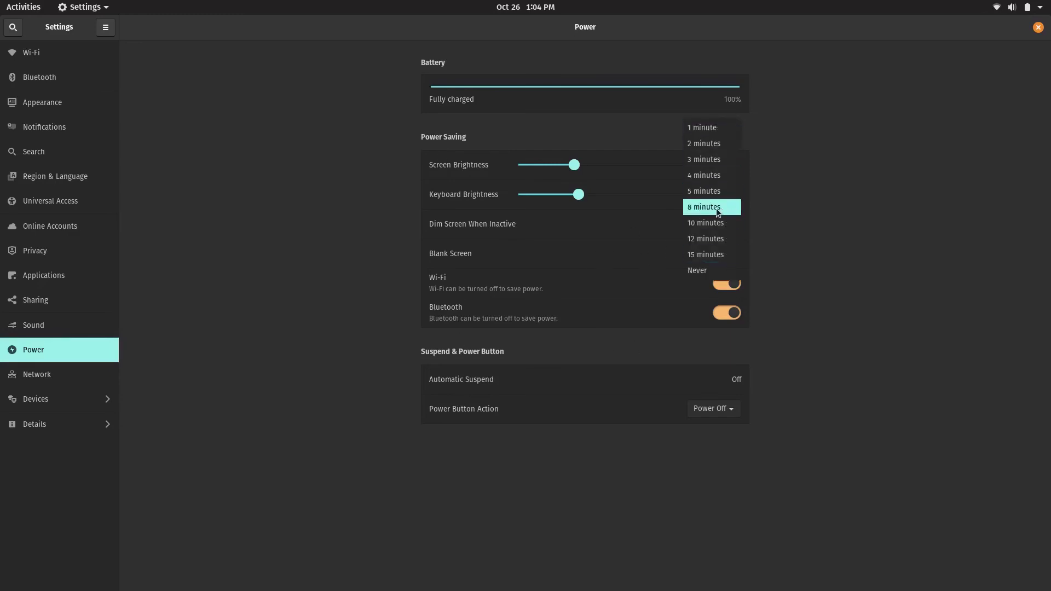
left_click(710, 252)
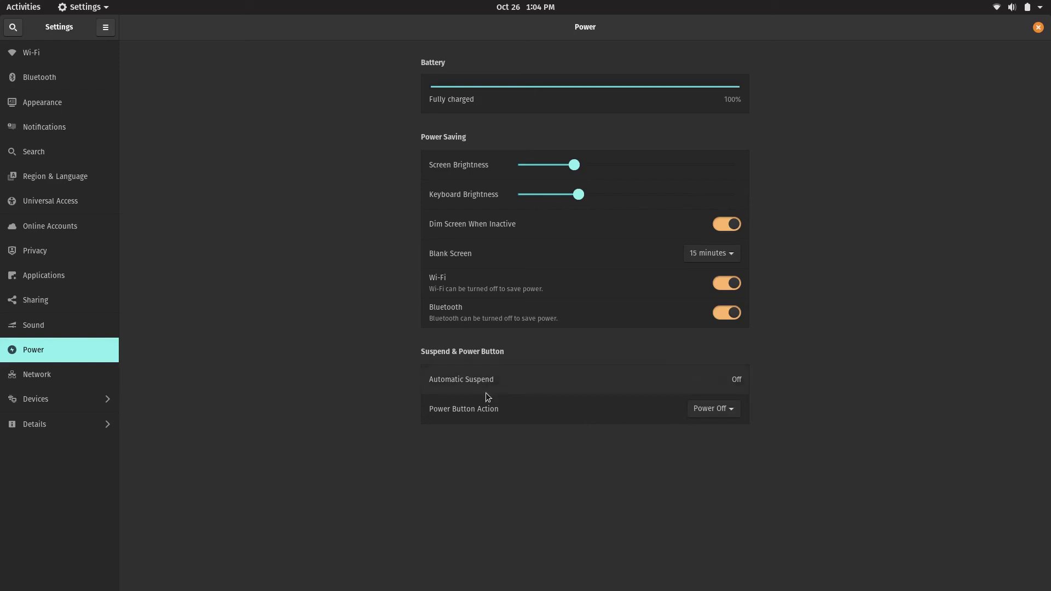
left_click(77, 380)
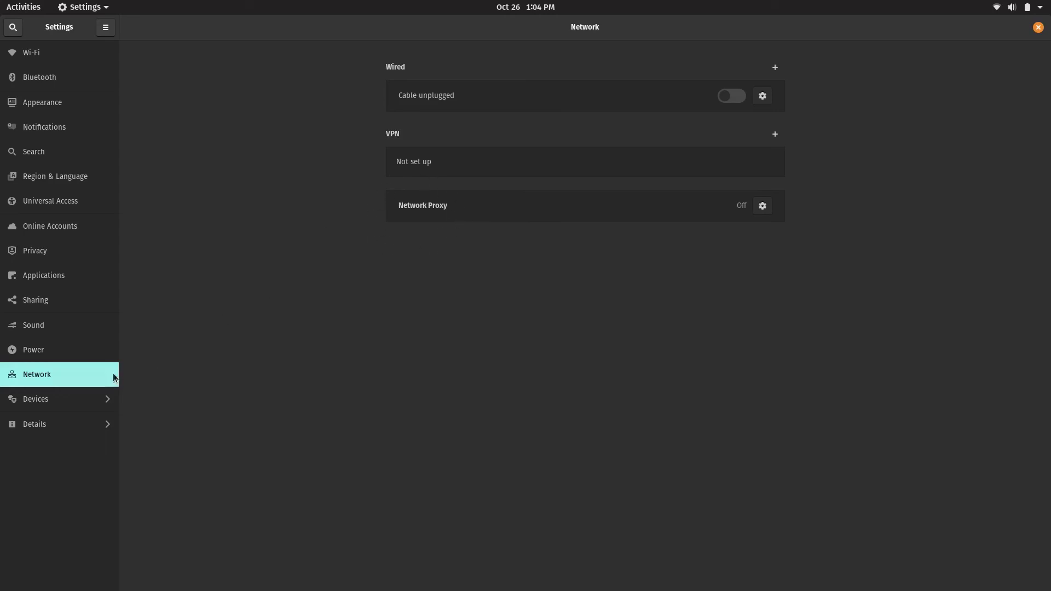
Turn on Night Light in the Devices display settings, shift its color temperature toward Less Warm, and return to Displays
left_click(69, 401)
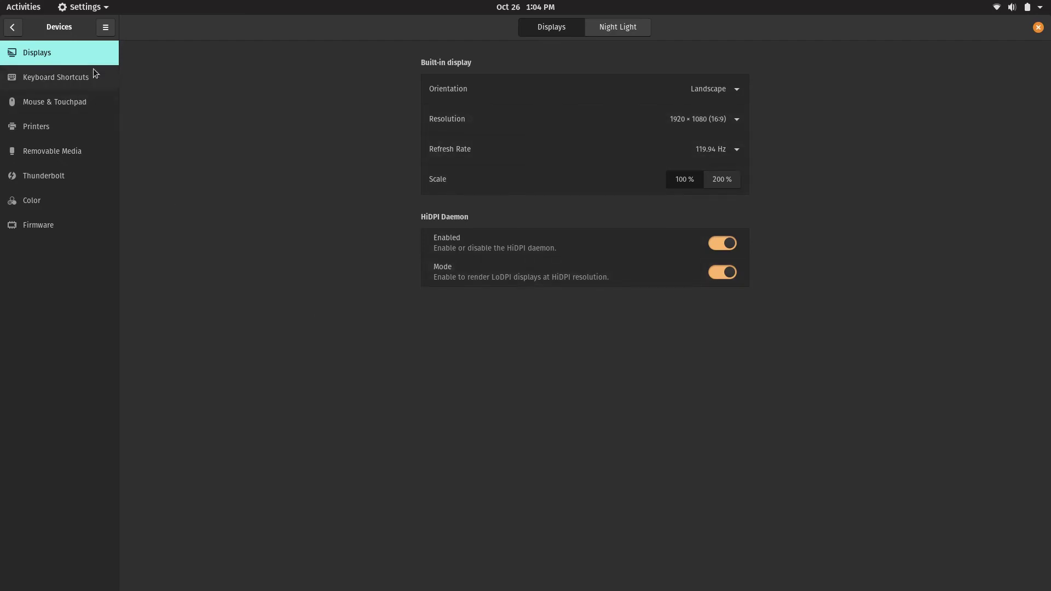
left_click(627, 27)
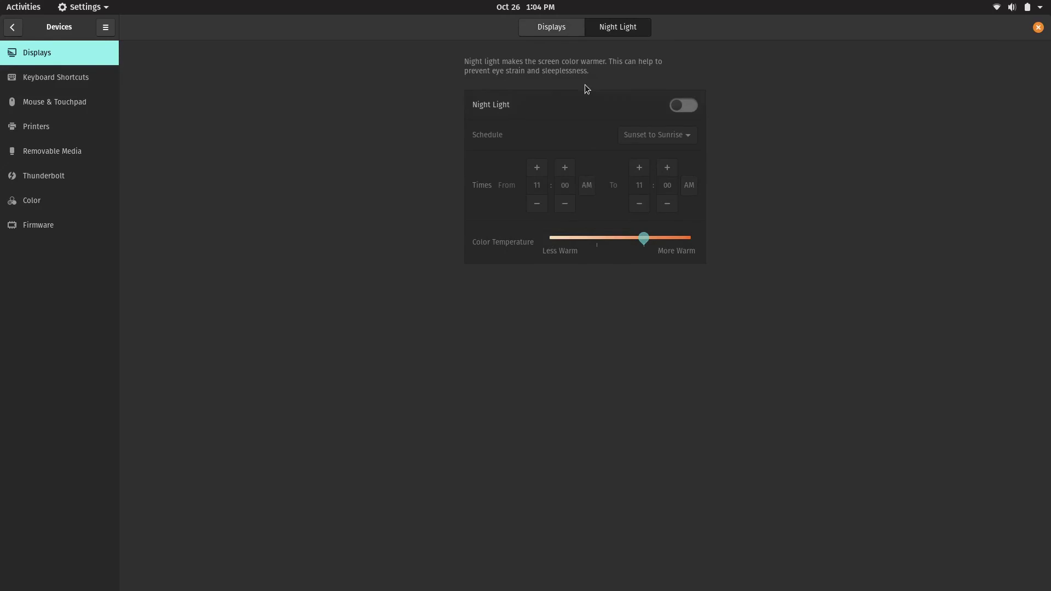
left_click(692, 105)
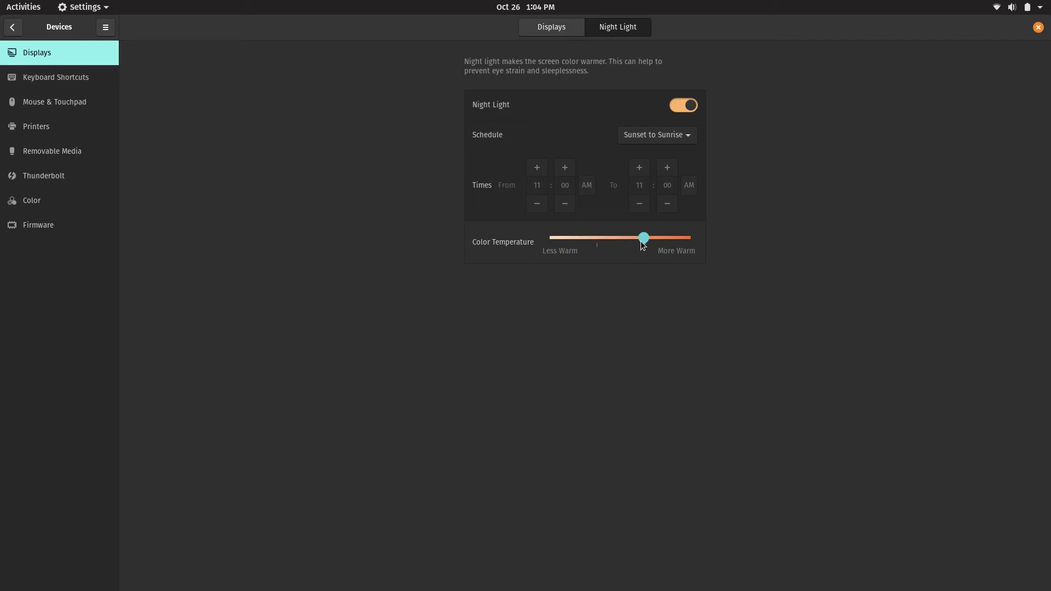
left_click_drag(643, 244, 598, 244)
left_click(559, 33)
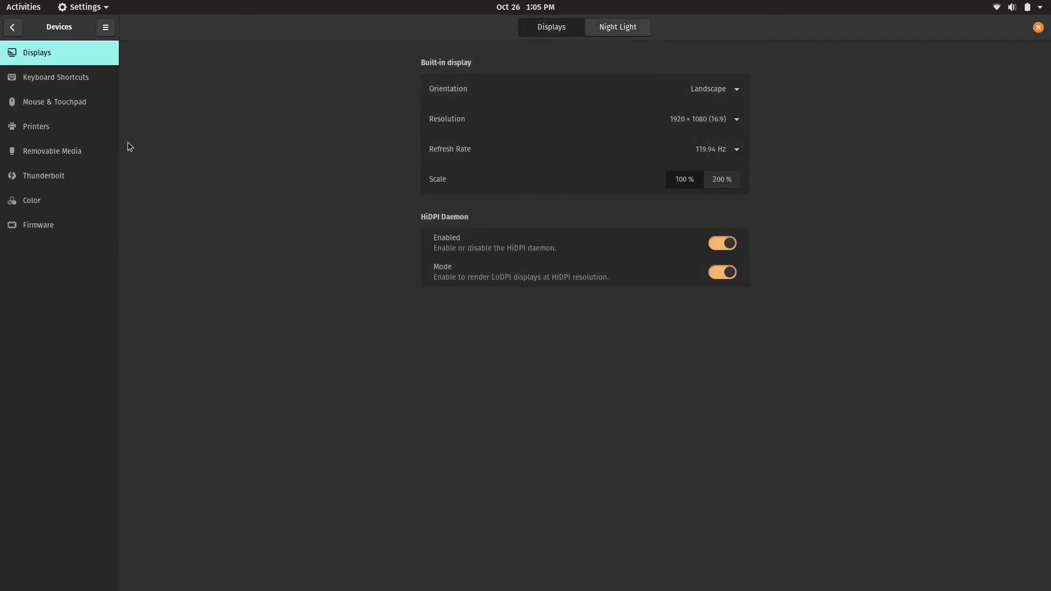
Look through the full Keyboard Shortcuts list and open the Mouse & Touchpad settings
left_click(79, 83)
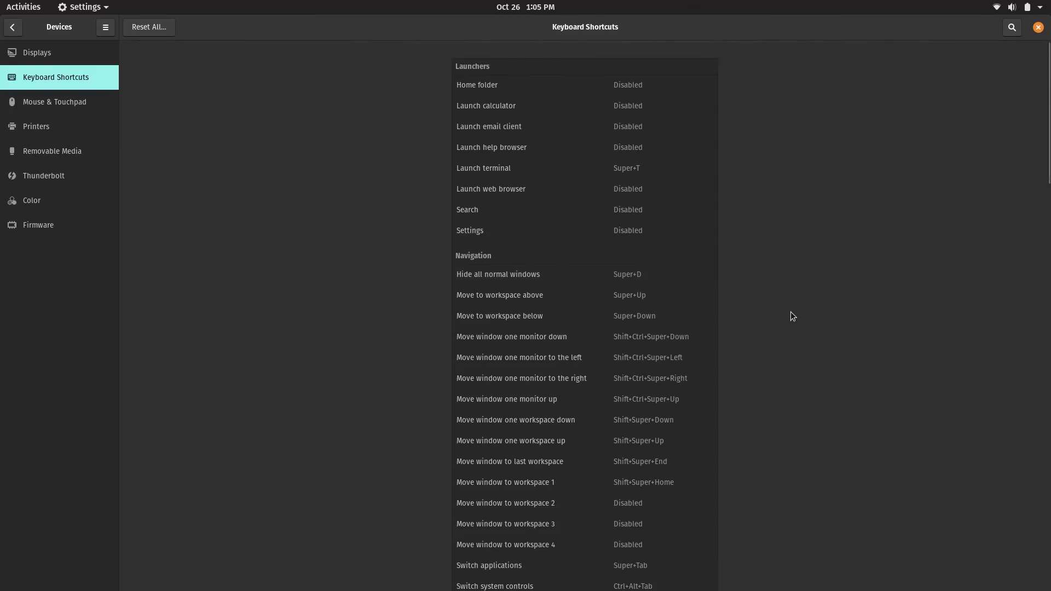
scroll(790, 312, "down", 2)
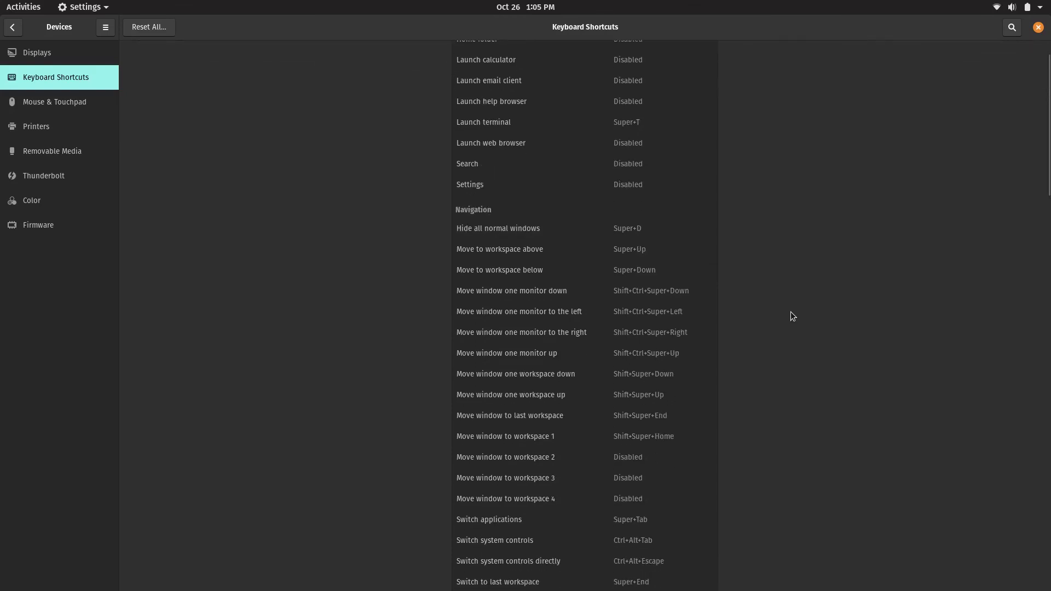
scroll(791, 312, "down", 2)
scroll(792, 312, "down", 10)
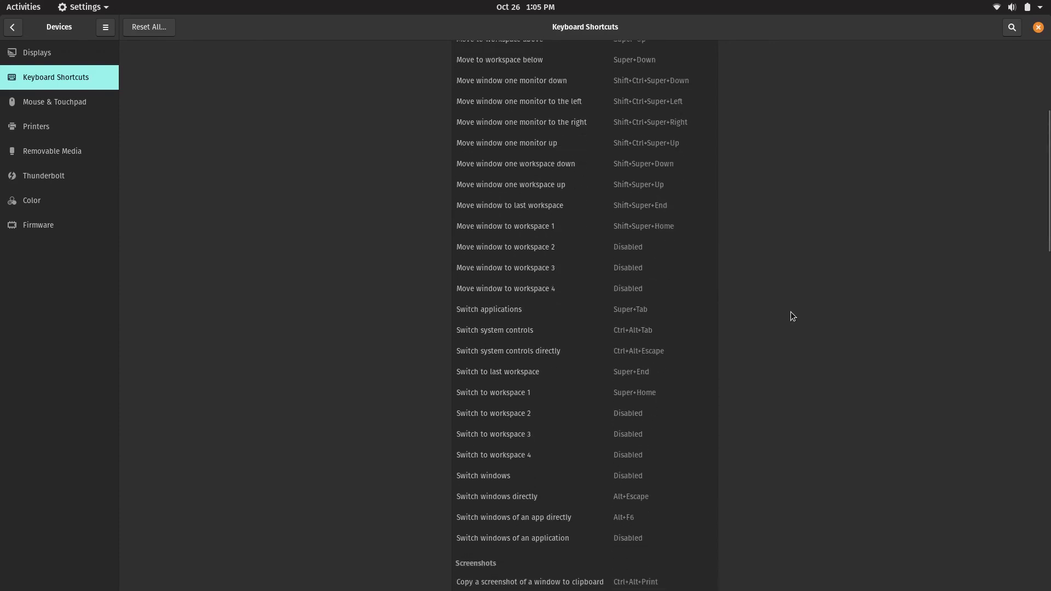
scroll(791, 313, "down", 20)
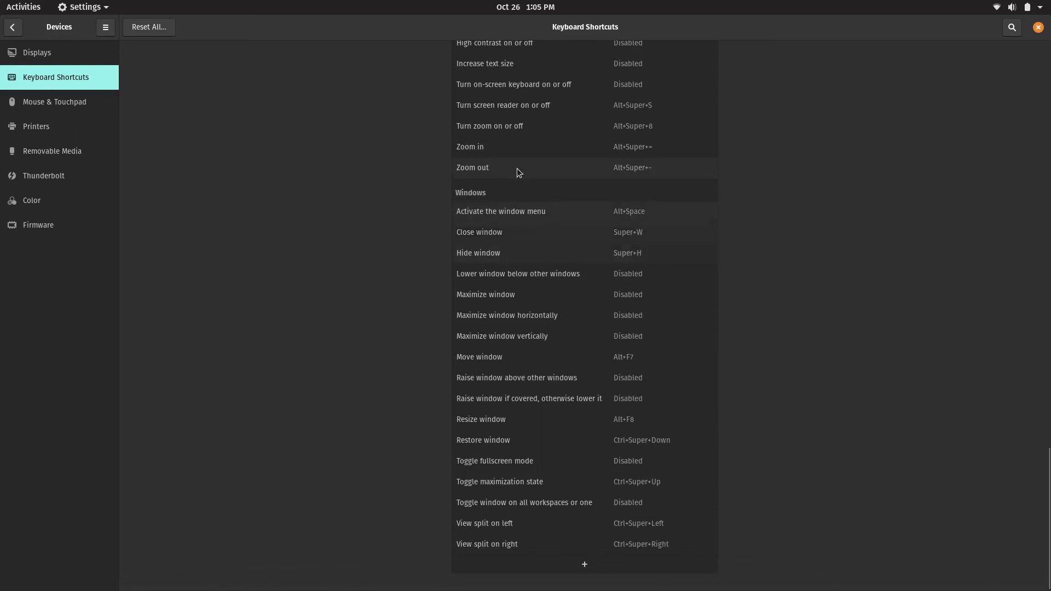
left_click(62, 103)
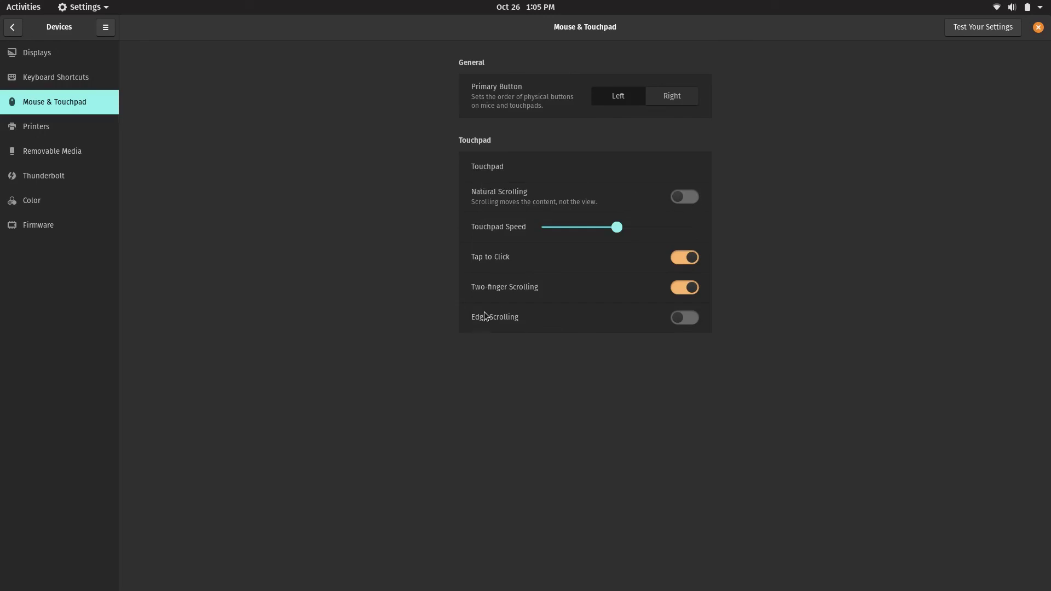
View the Removable Media, Thunderbolt, Color and Firmware device settings, including the Laptop Screen's color profile details
left_click(66, 158)
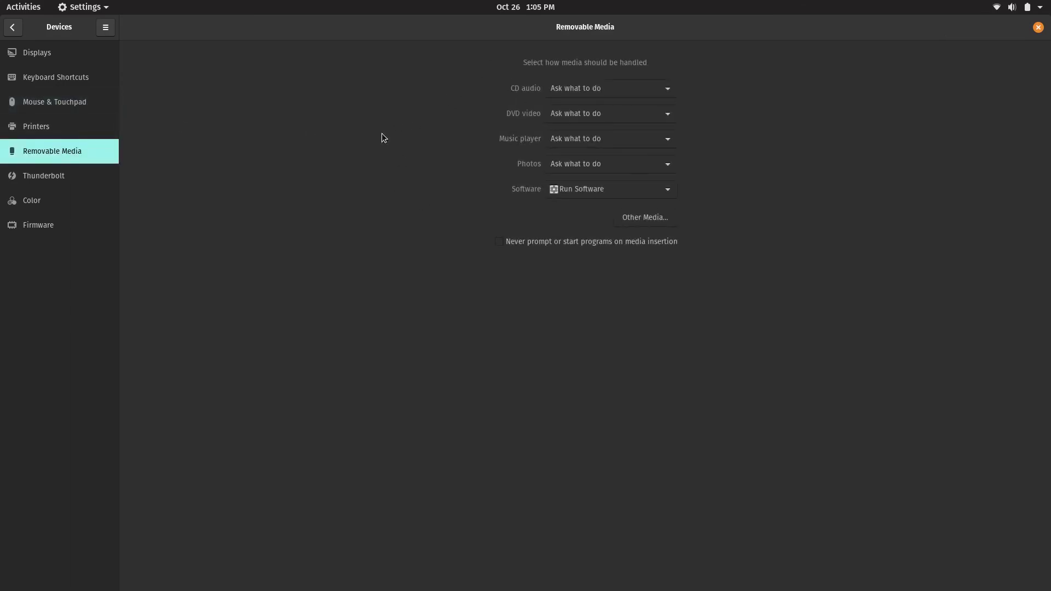
left_click(61, 187)
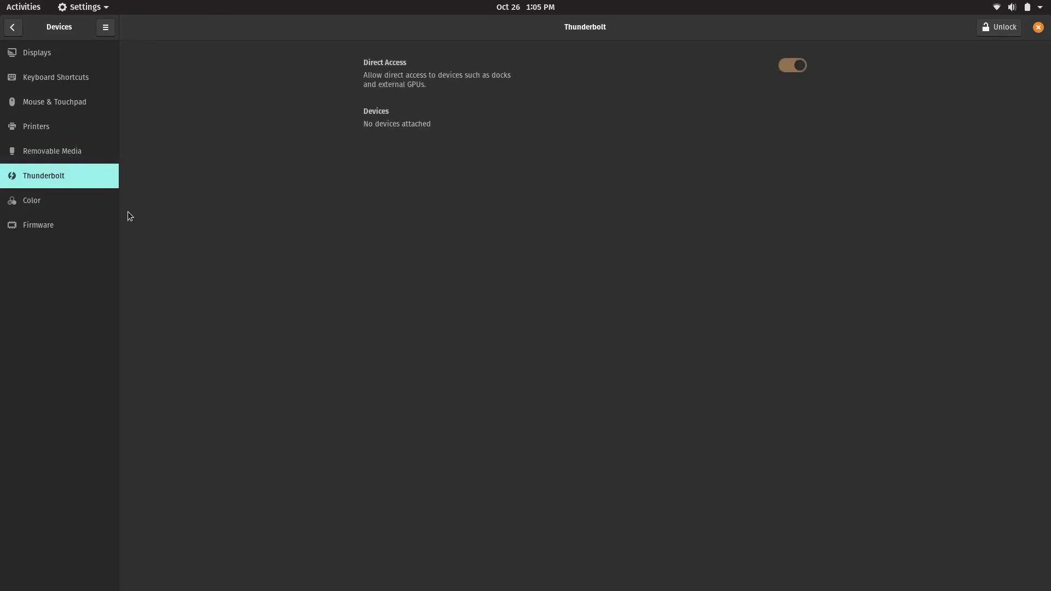
left_click(41, 204)
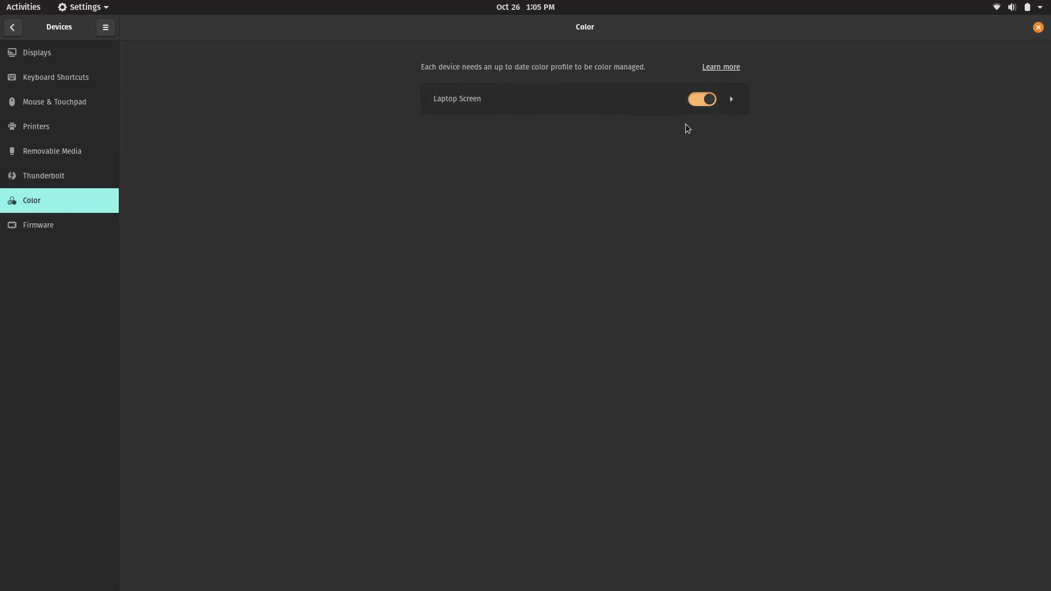
left_click(740, 103)
left_click(732, 98)
left_click(38, 229)
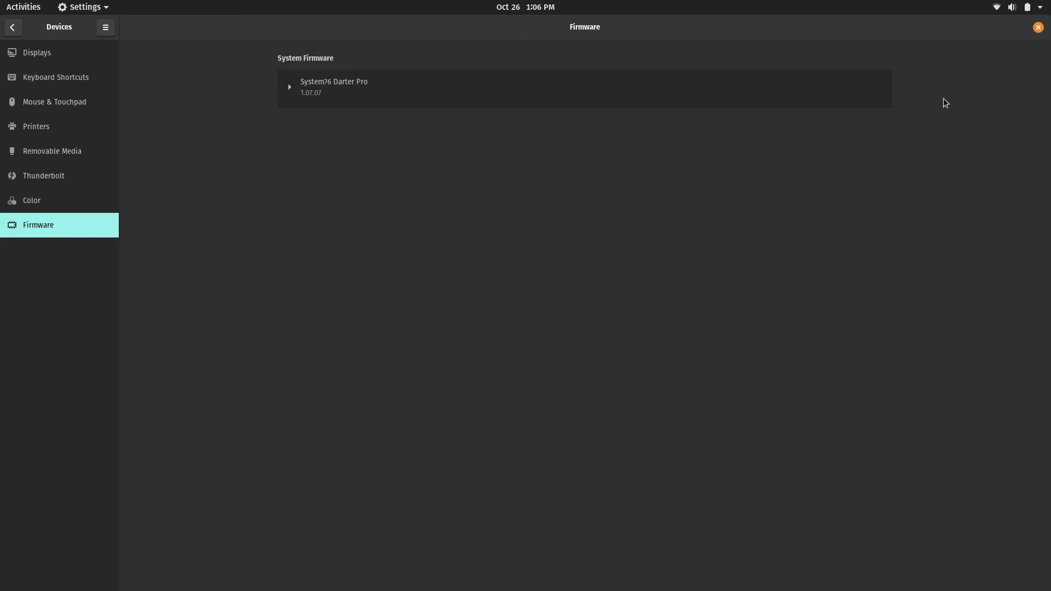
Leave the Devices settings and view the About page in Details, highlighting the GNOME version
left_click(12, 27)
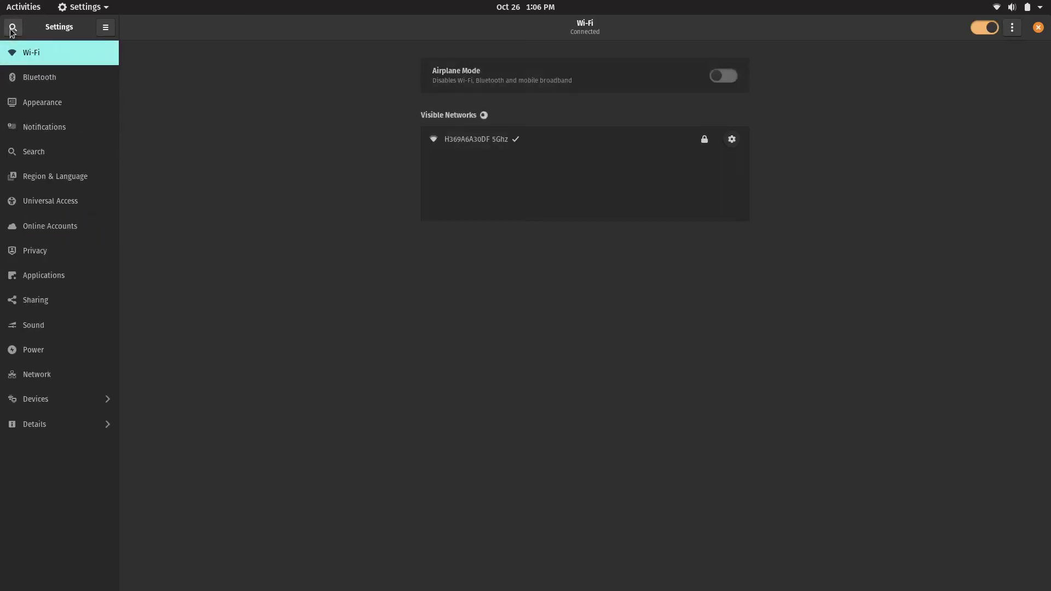
left_click(79, 422)
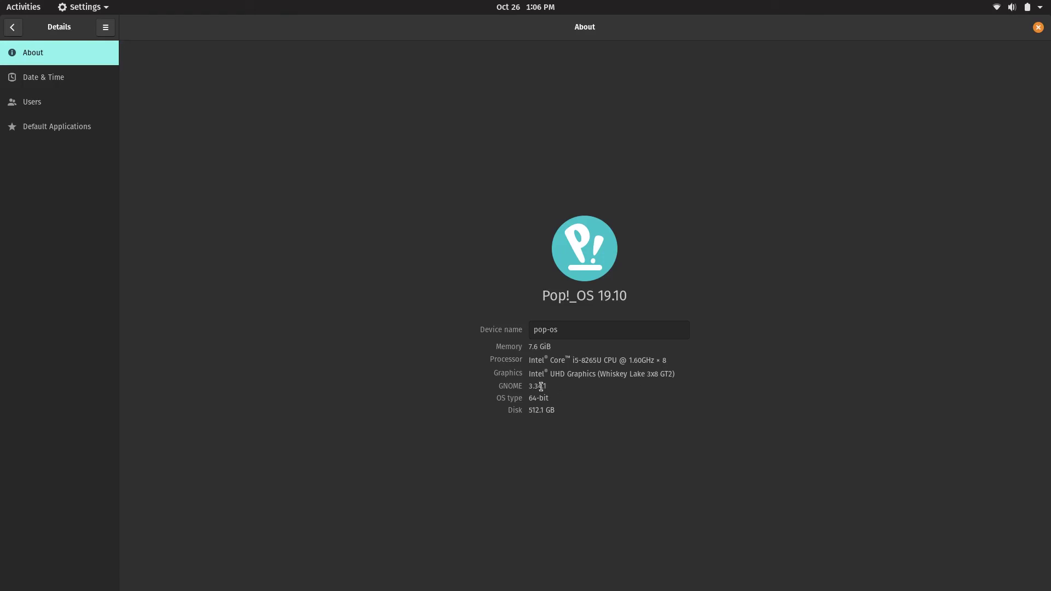
left_click_drag(547, 386, 529, 387)
Set the Time Format to 24-hour in the Date & Time settings
left_click(107, 78)
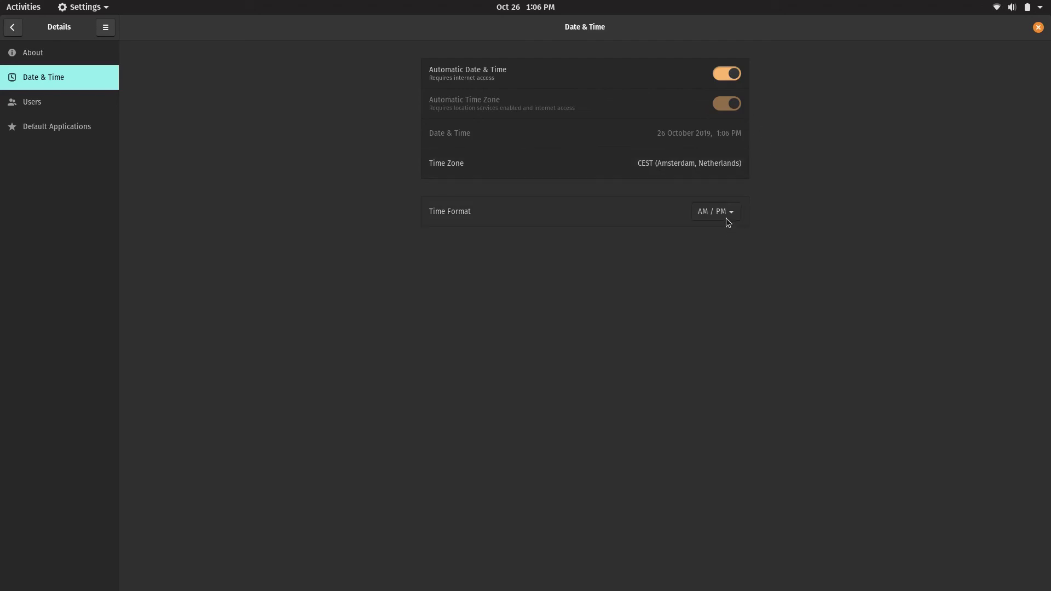
left_click(721, 195)
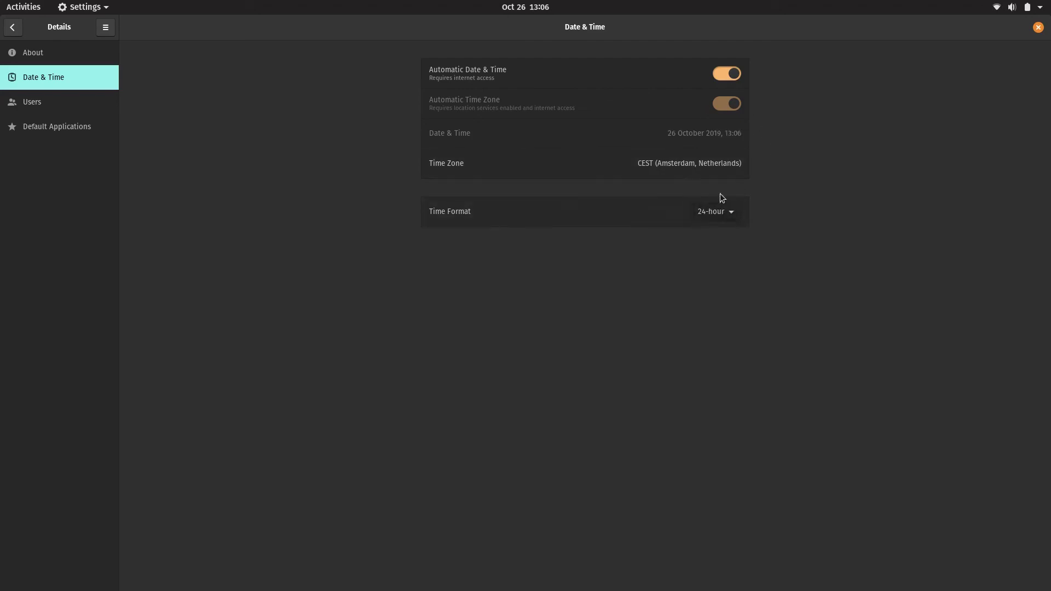
View the Users and Default Applications settings and close the Settings window
left_click(85, 111)
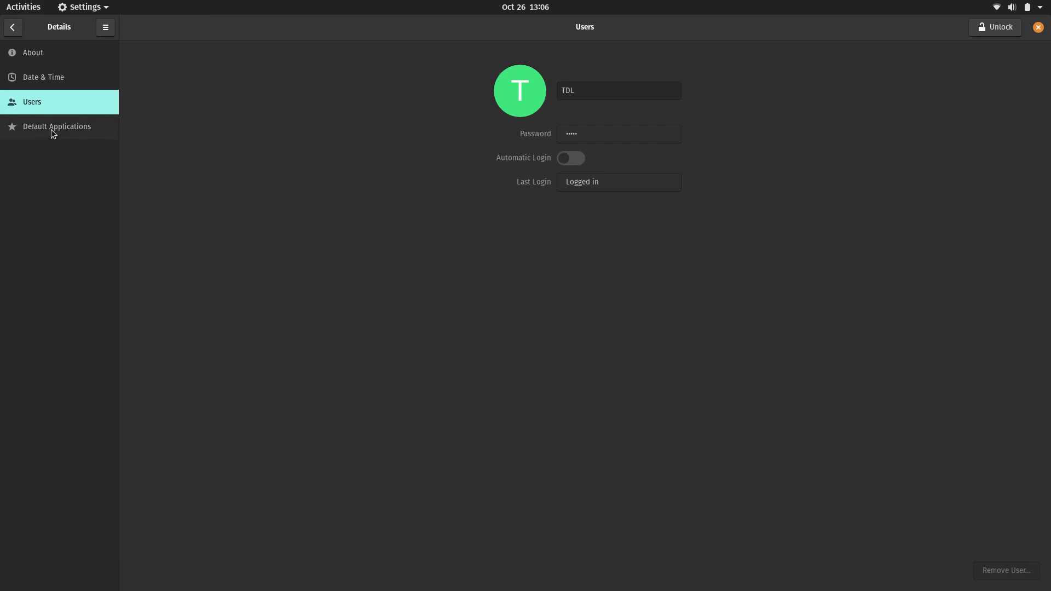
left_click(79, 129)
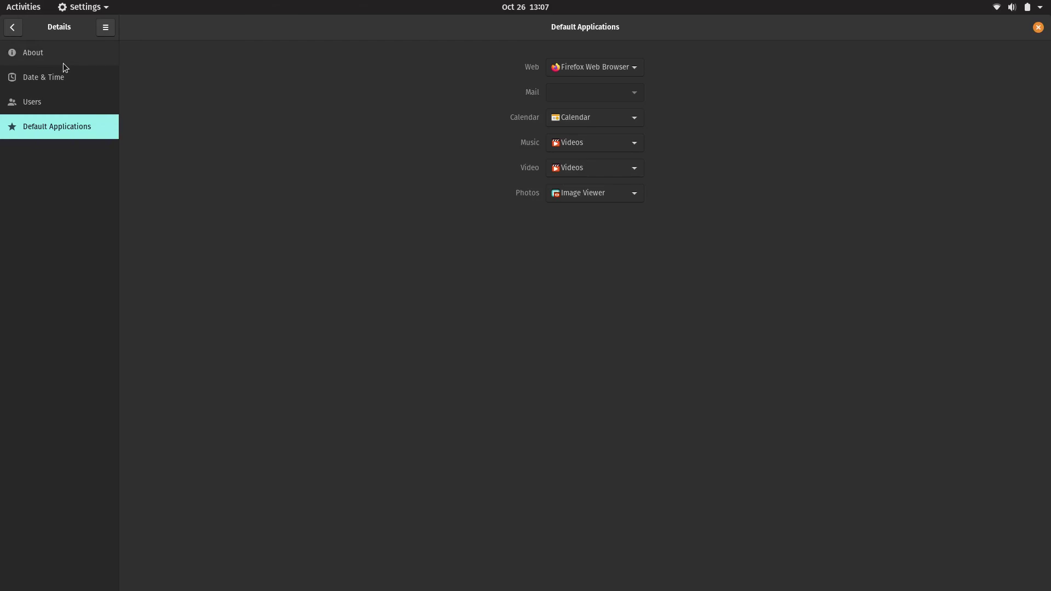
left_click(13, 28)
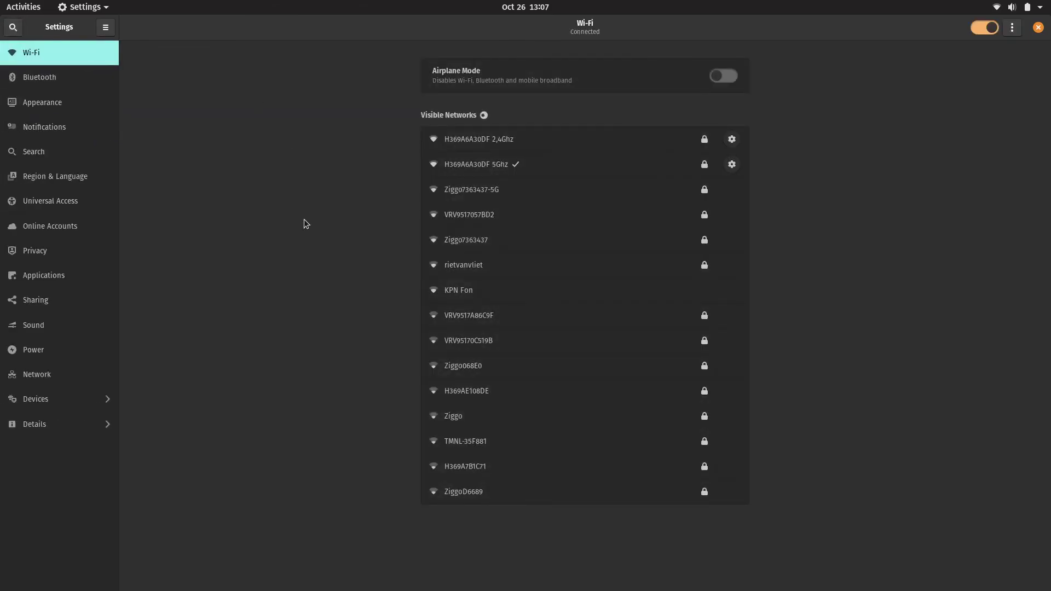
left_click(1038, 27)
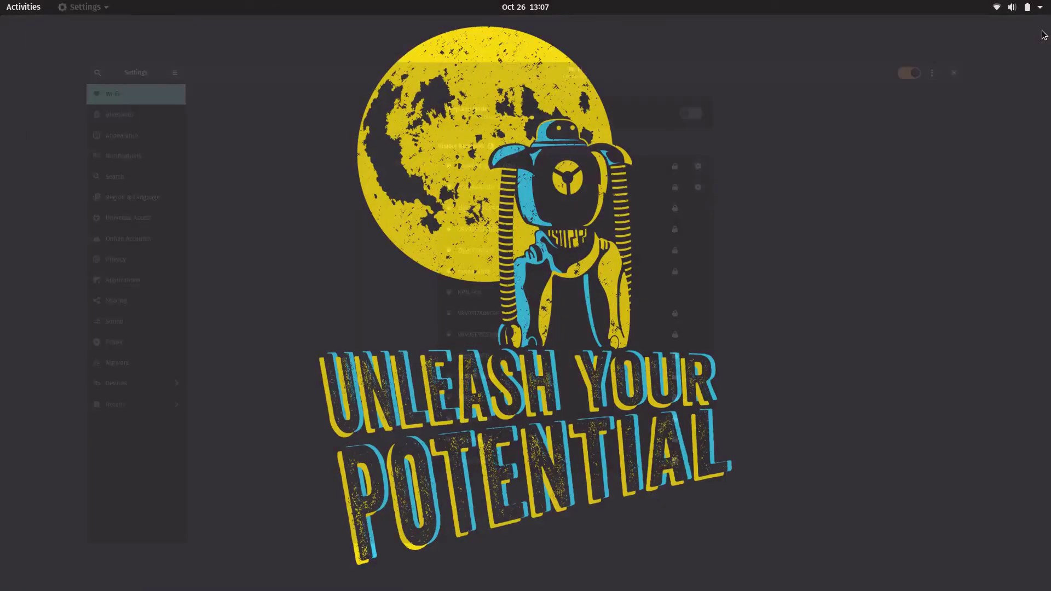